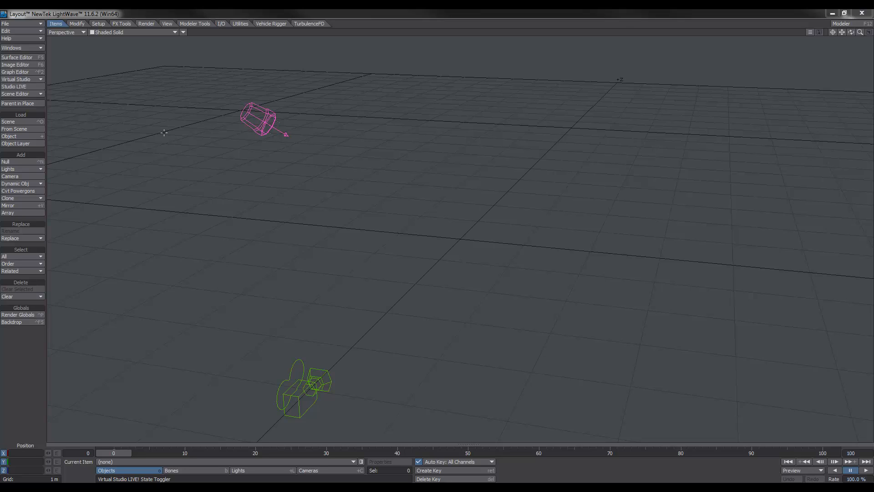
- View the Etnies_Park_Center_3k.hdr image at larger size from the Image Editor, and close the view
key(F6)
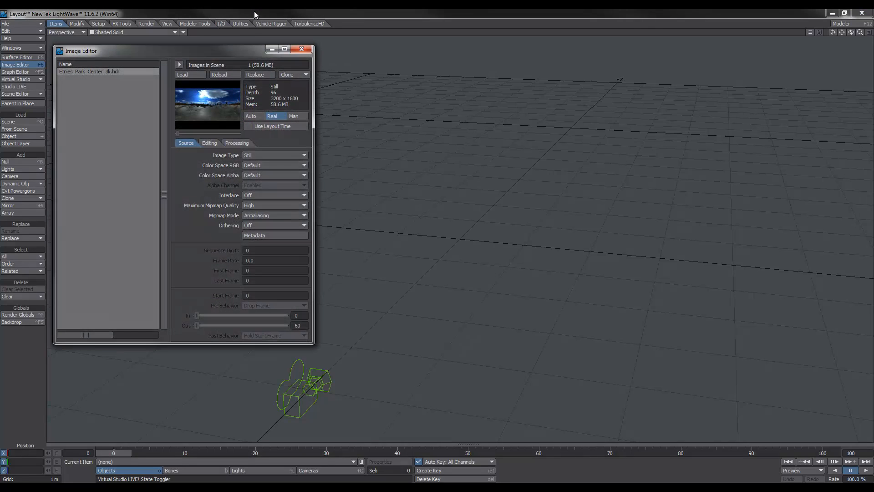
double_click(206, 106)
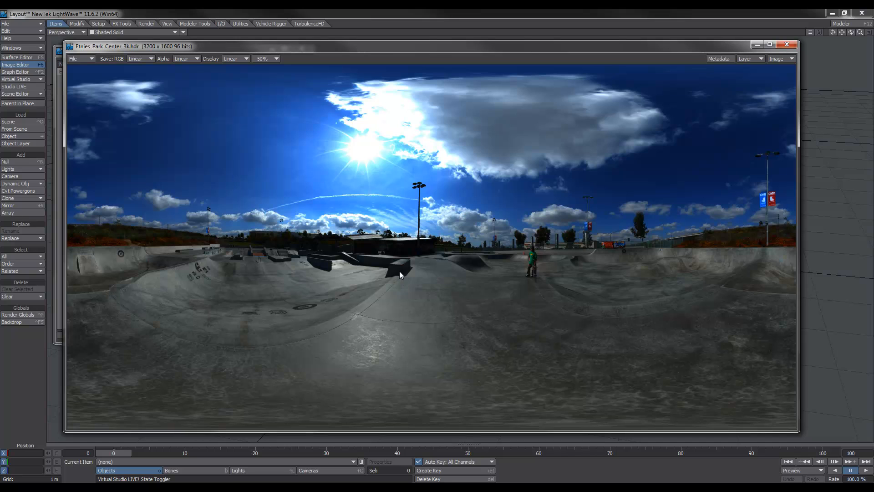
click(788, 47)
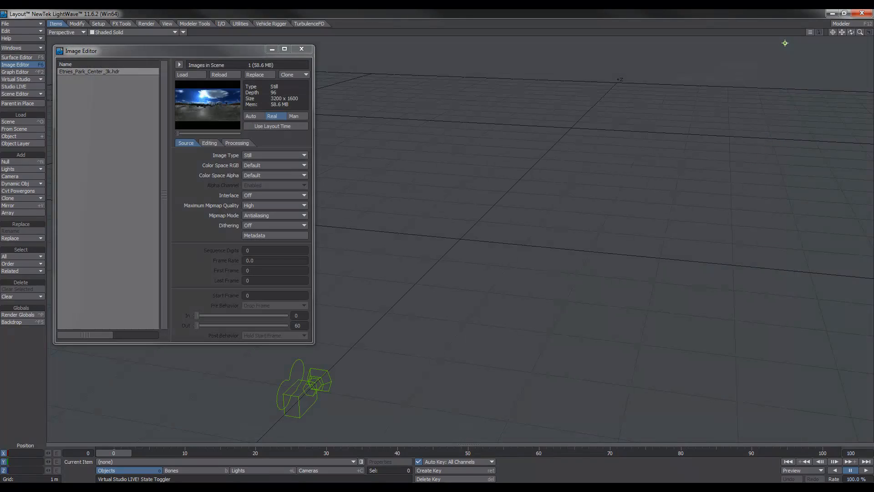
- Switch to the Firefox browser, open the sIBL Archive from the free HDRI search results, and examine the sets down to Etnies Skatepark
click(66, 488)
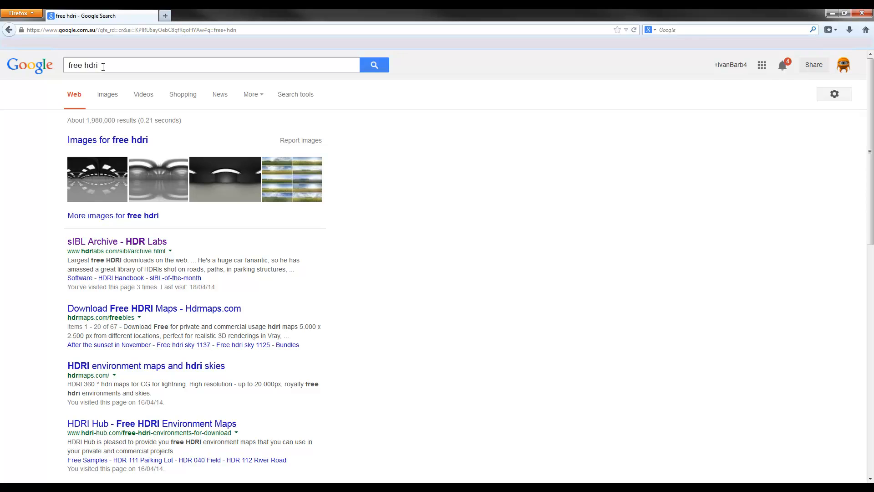
click(95, 247)
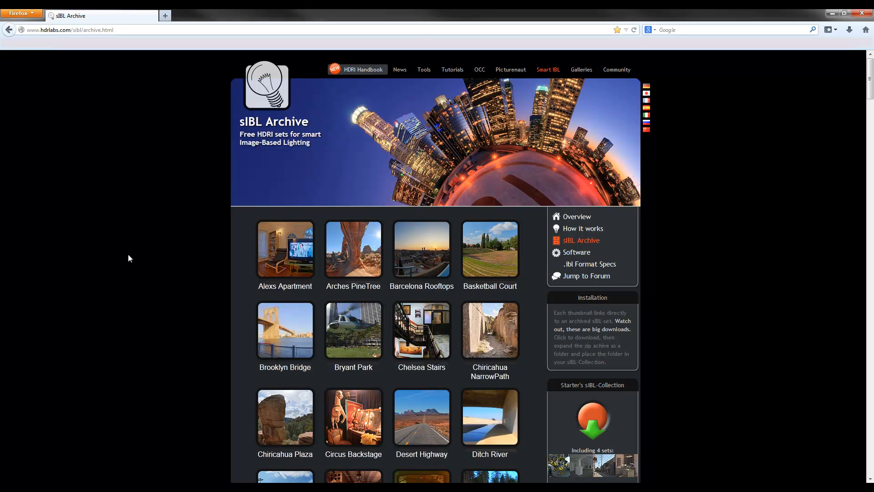
scroll(129, 255, down, 2)
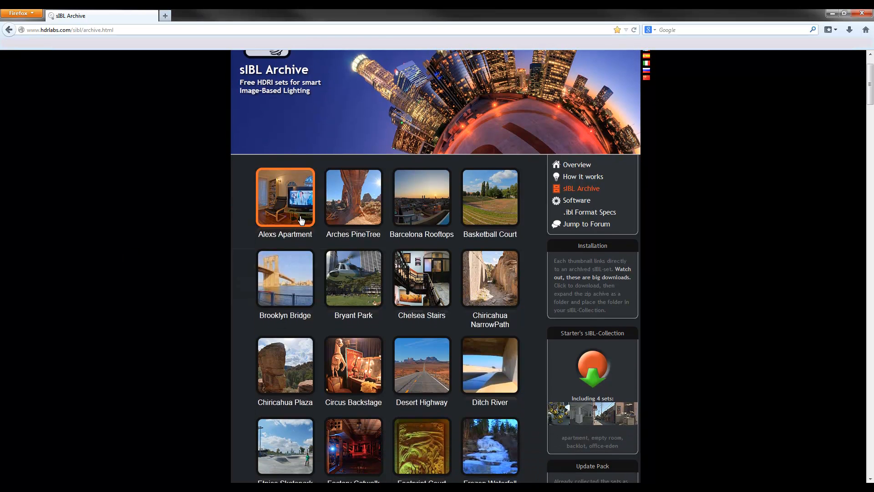
scroll(174, 309, down, 10)
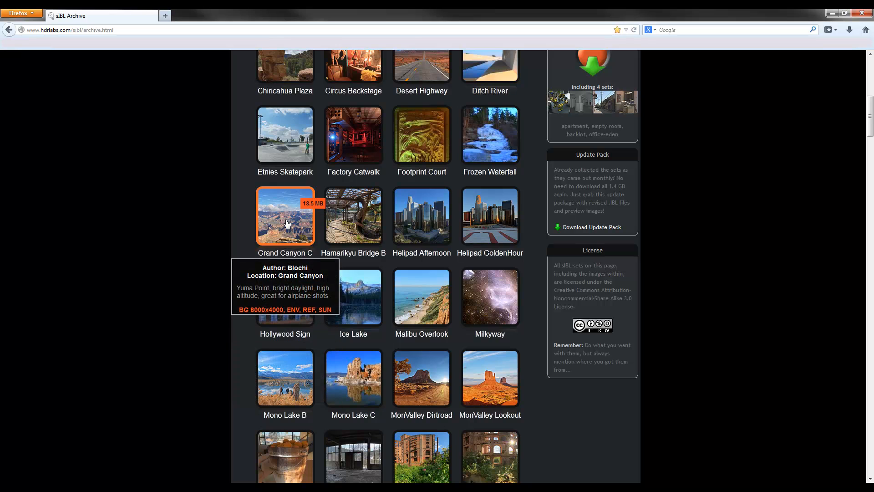
scroll(174, 269, down, 5)
scroll(174, 271, up, 8)
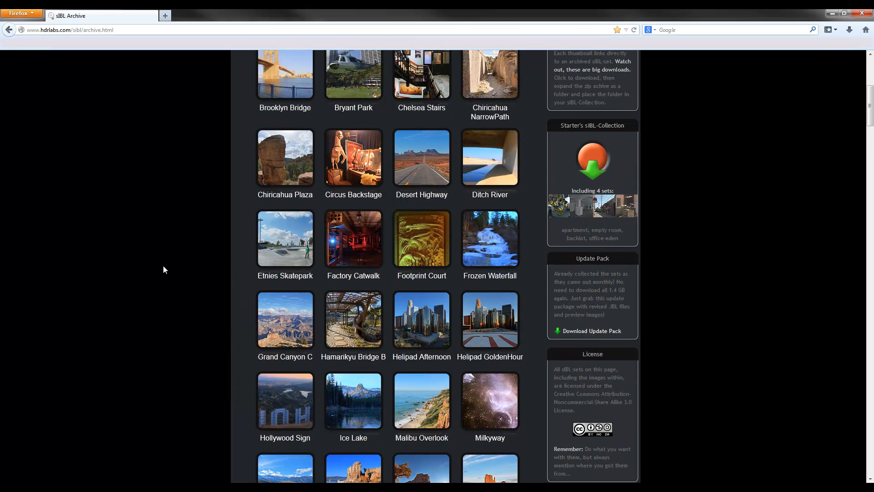
scroll(163, 263, up, 2)
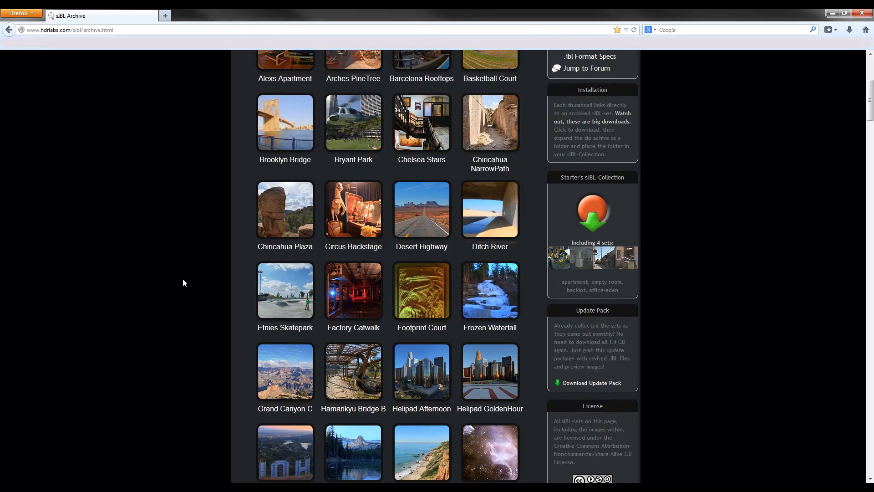
mouse_move(279, 295)
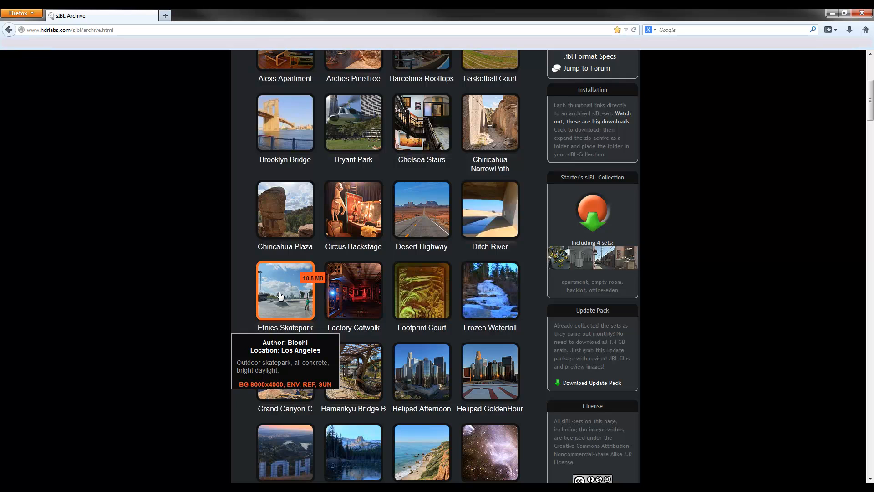
scroll(151, 279, up, 4)
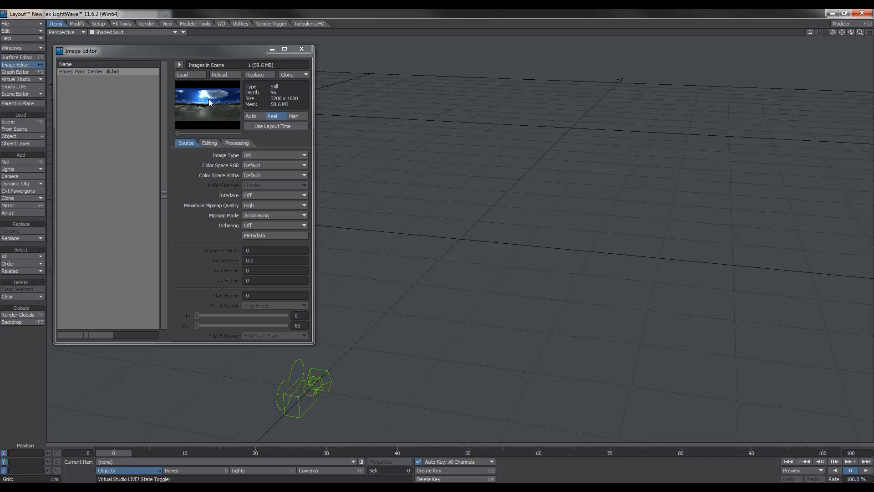
- Examine the image files in the EtniesPark_Center folder as thumbnails and as a detailed list, without loading any
click(184, 75)
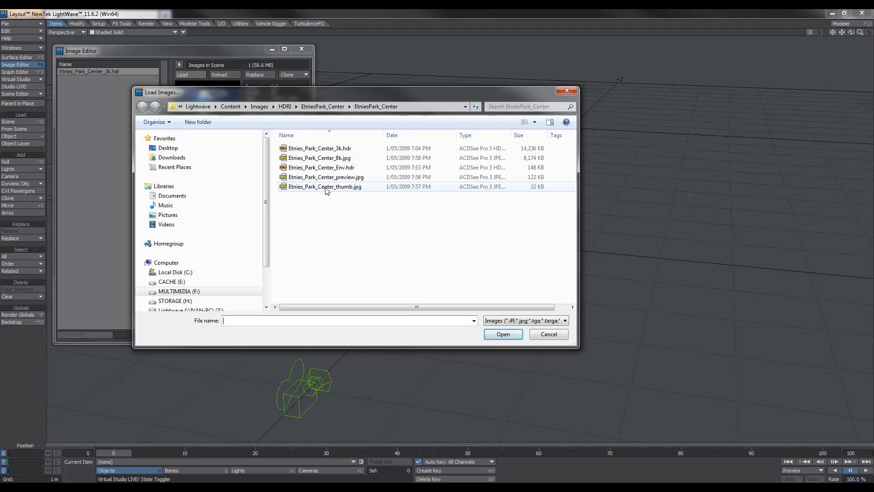
click(525, 123)
click(525, 123)
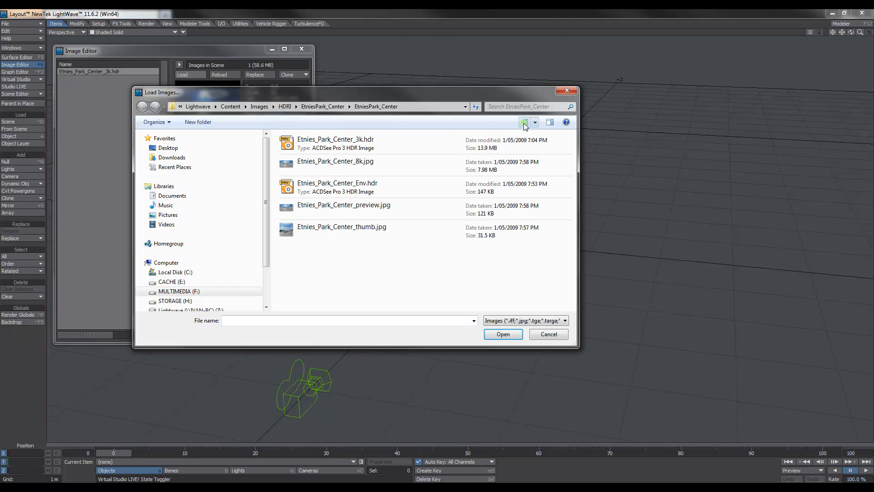
click(525, 123)
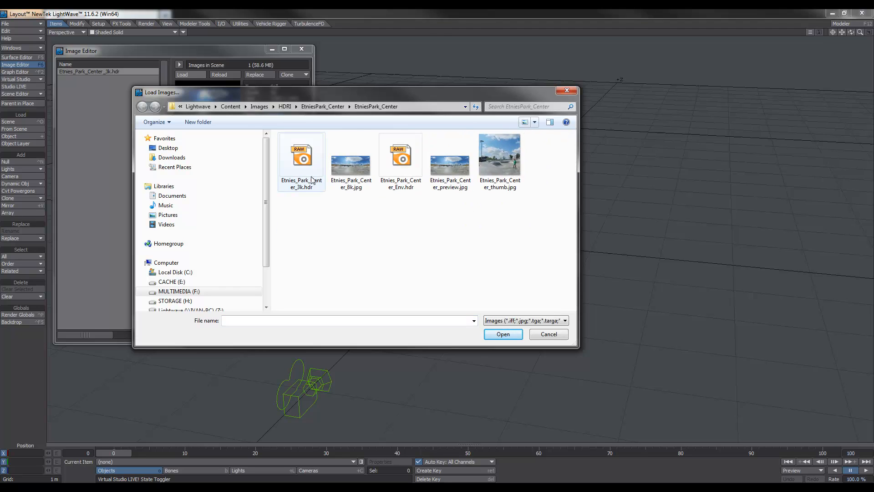
click(525, 124)
click(525, 124)
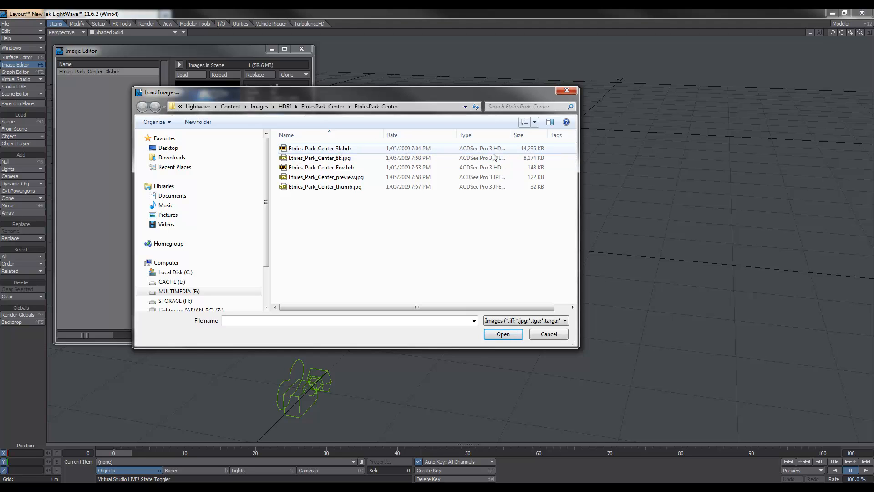
click(549, 334)
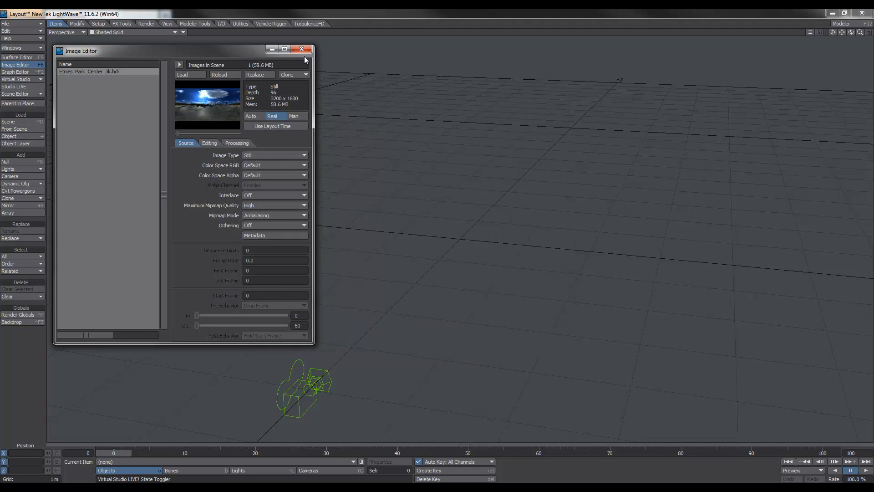
- Desaturate the Etnies_Park_Center_3k.hdr image by setting its saturation to -1.0, and close the Image Editor
drag(232, 55, 243, 55)
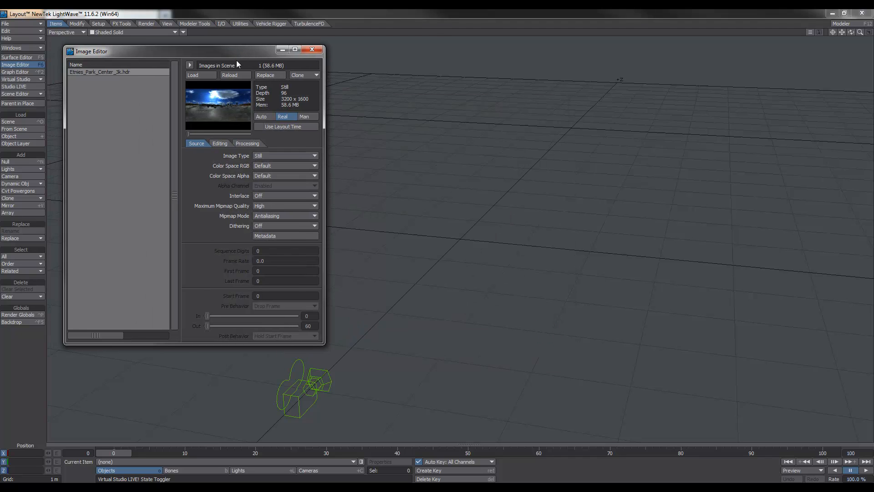
click(223, 143)
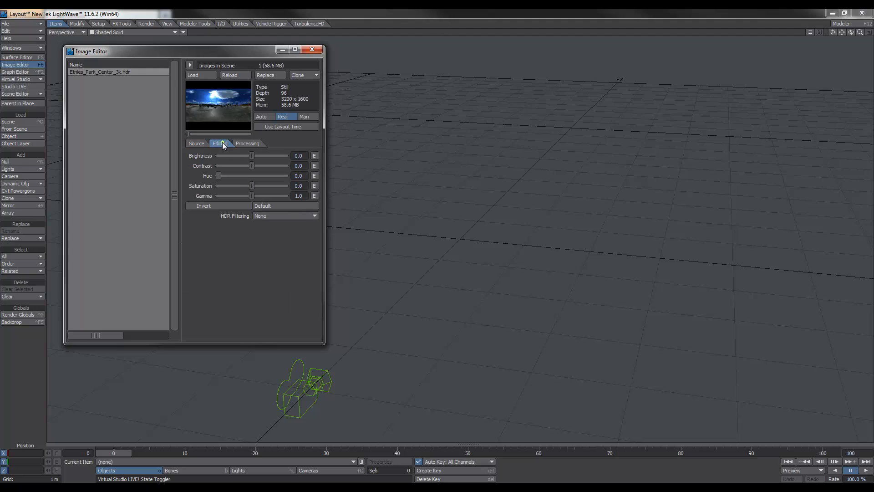
drag(251, 186, 219, 186)
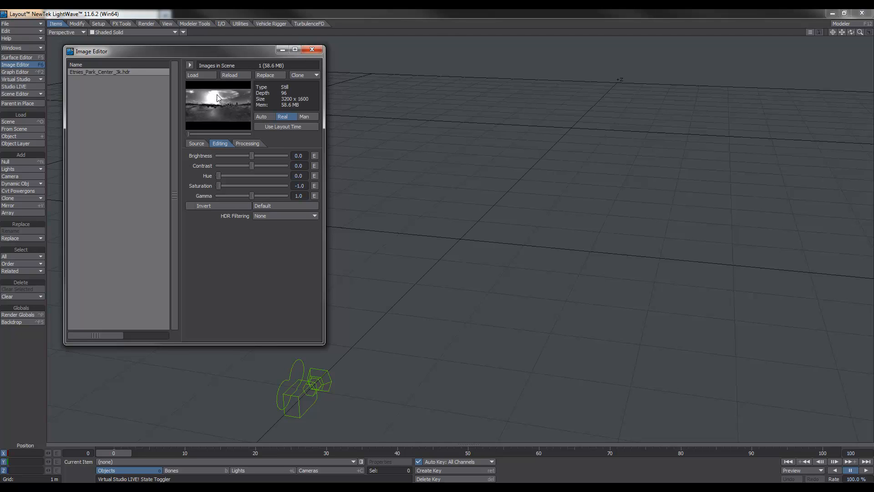
click(314, 49)
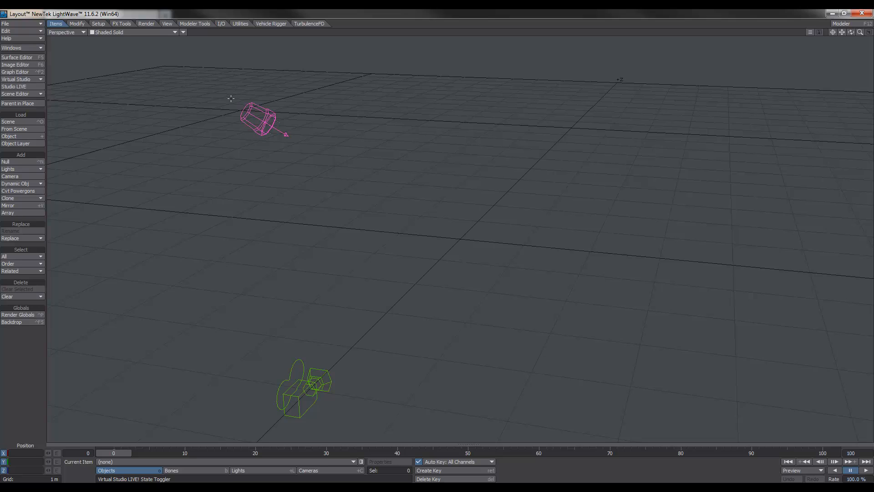
- Create a ground plane with a width and depth of 50 m
click(198, 23)
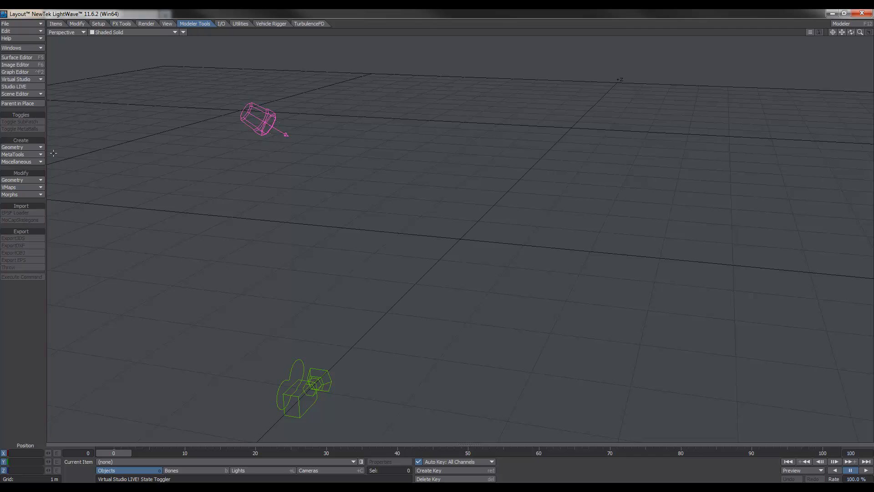
click(37, 148)
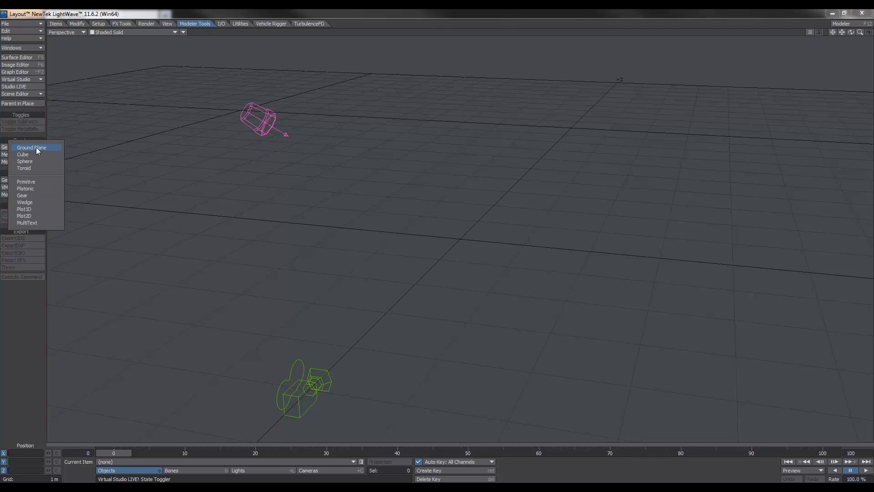
click(35, 149)
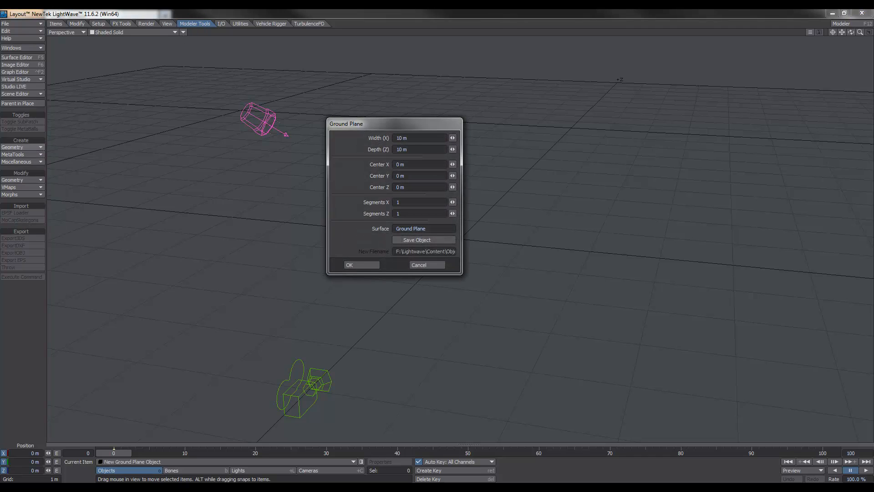
click(416, 139)
text(50)
key(Tab)
text(5)
key(Tab)
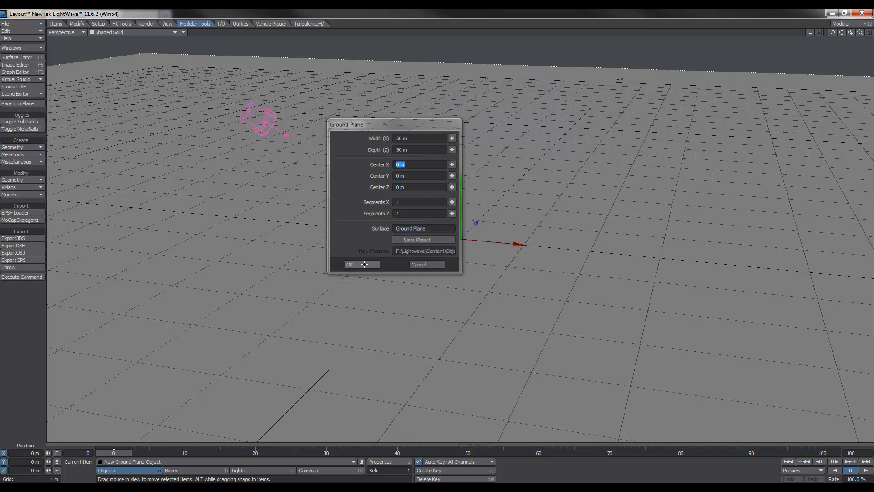
click(363, 264)
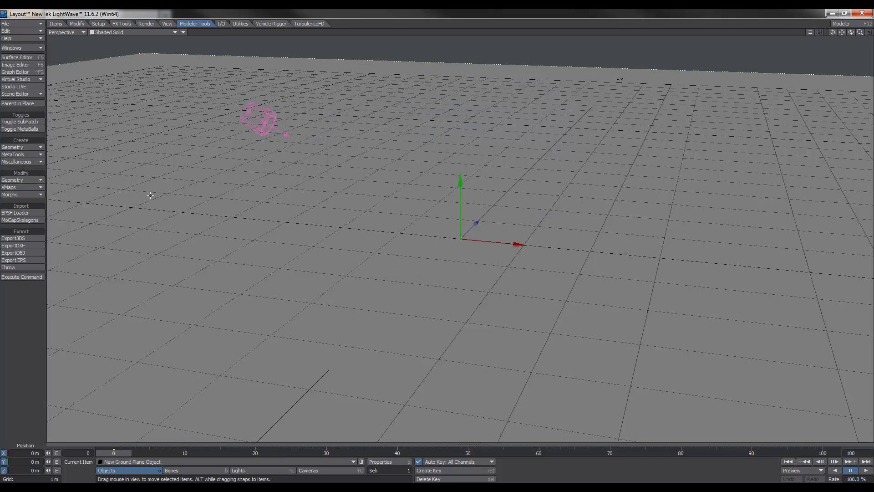
- Create a sphere with 24 segments, keeping the other default dimensions
click(37, 147)
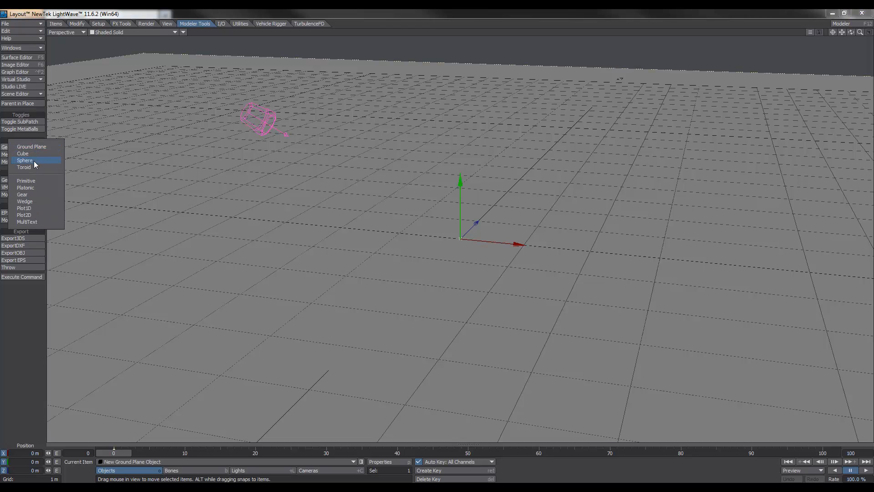
click(34, 160)
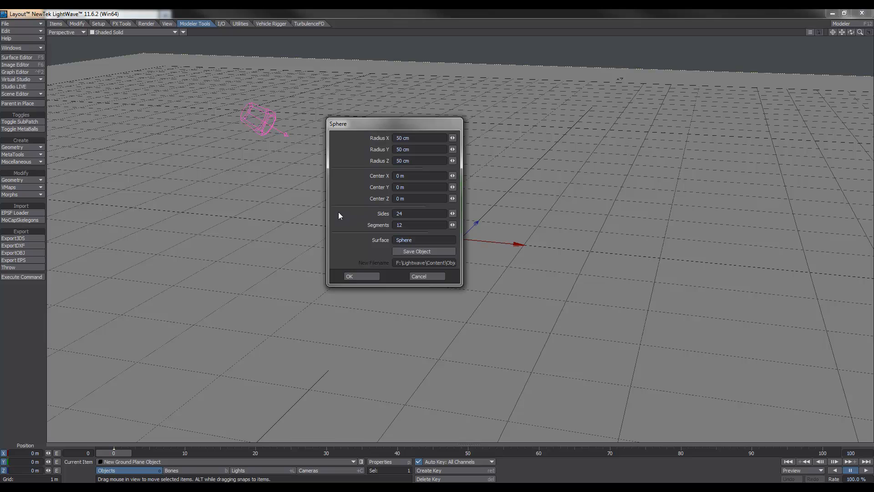
click(404, 225)
text(24)
click(359, 277)
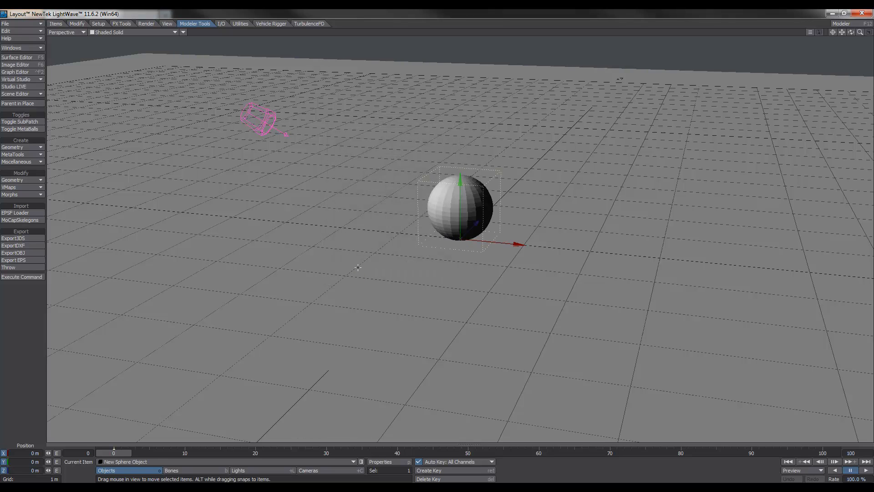
- Enable smoothing on the new sphere object's Sphere surface in the Surface Editor
key(F5)
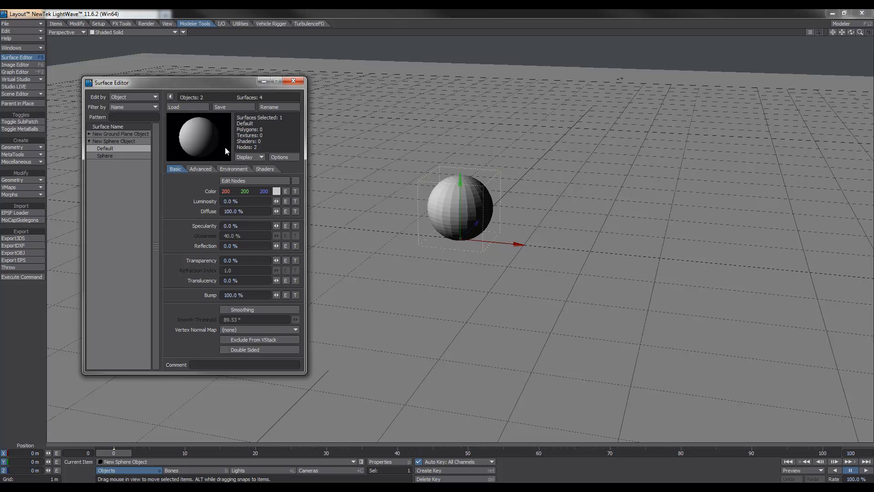
click(107, 157)
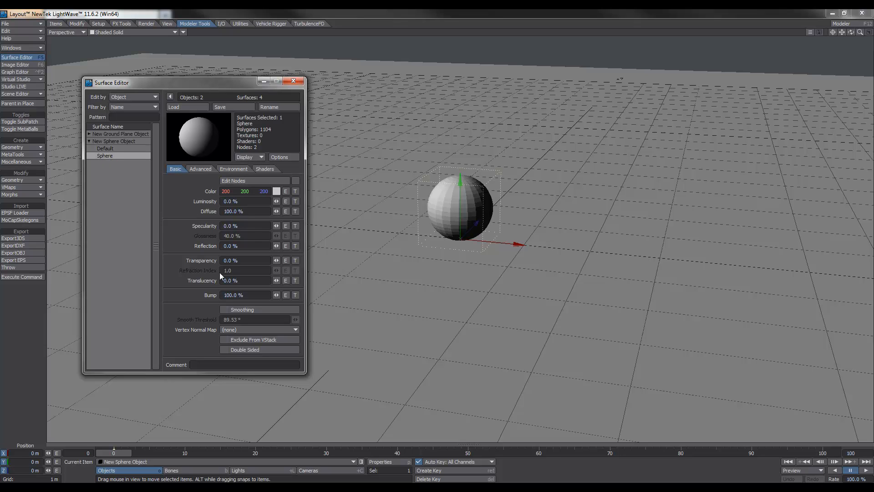
click(225, 310)
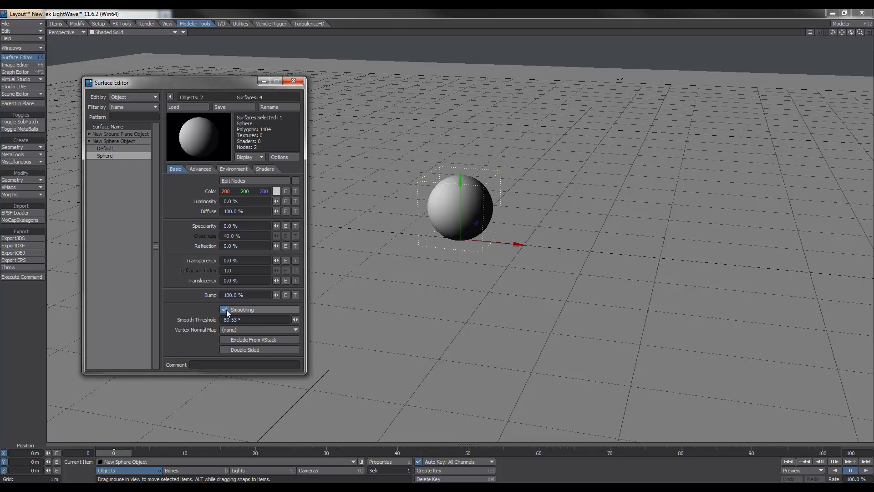
- Apply the Chrome preset from the built-in Metal library to the Sphere surface
key(F8)
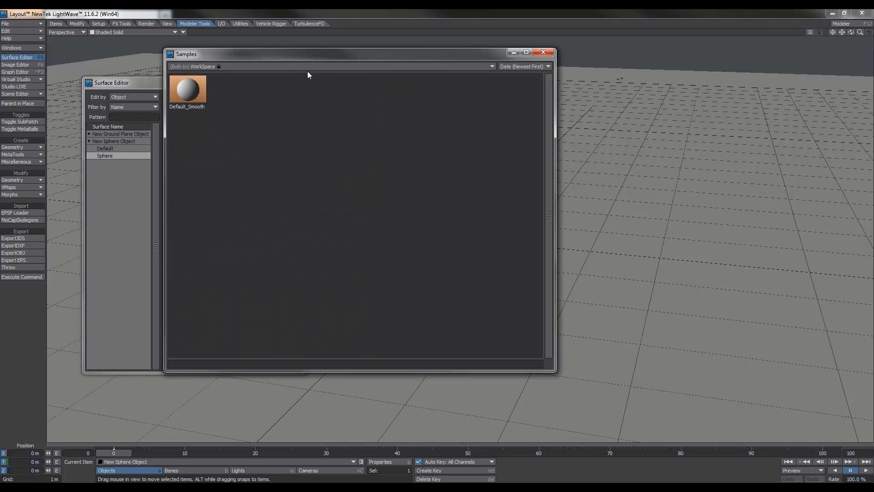
click(307, 69)
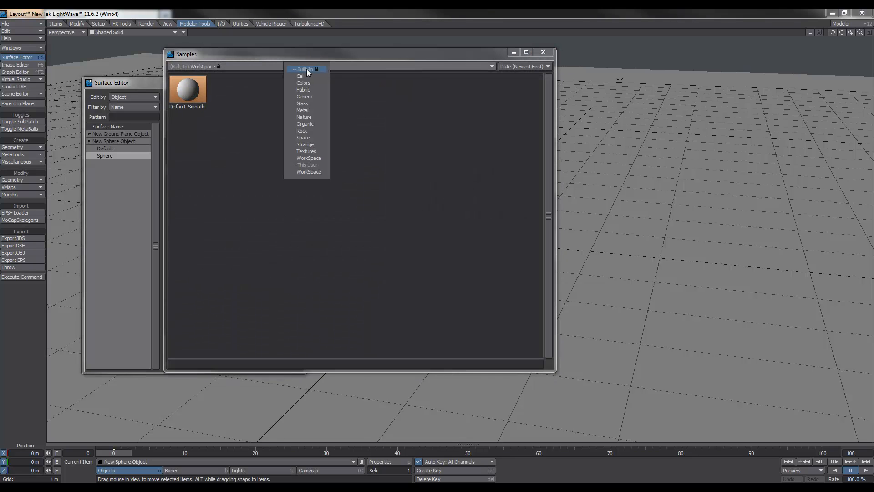
click(308, 109)
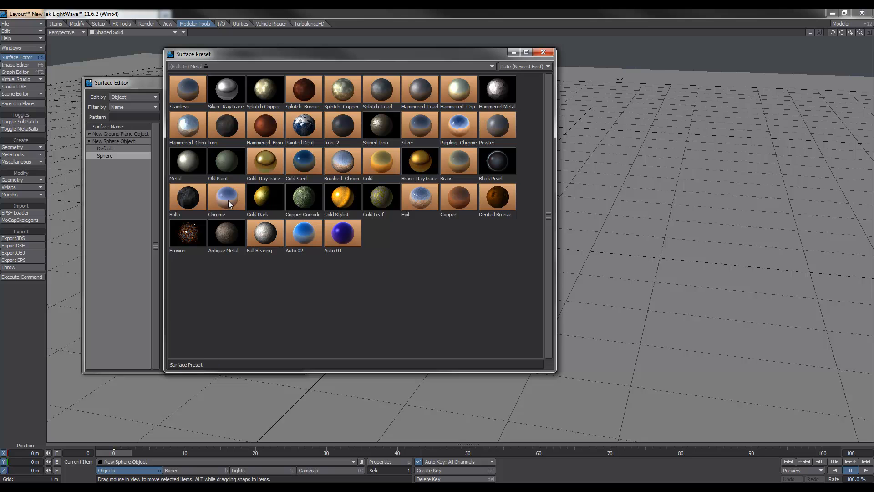
double_click(228, 200)
click(410, 230)
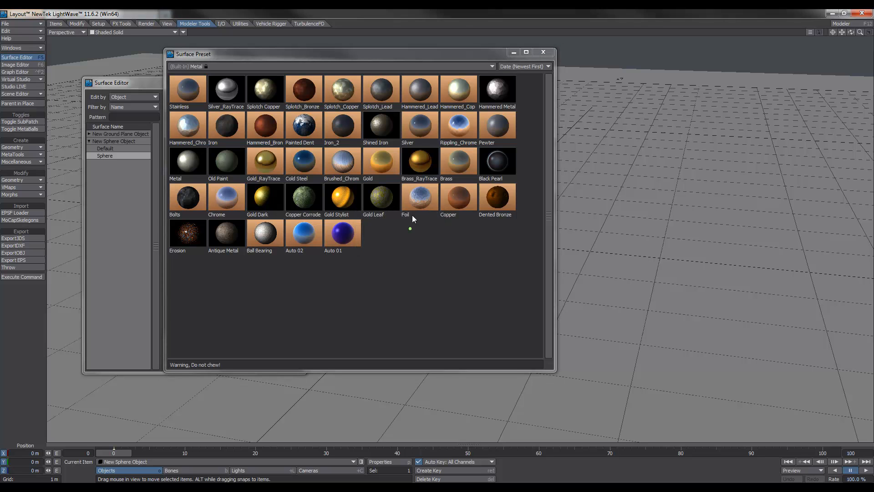
- Close the surface windows and display the scene from the top in Front Face Wireframe mode
click(543, 52)
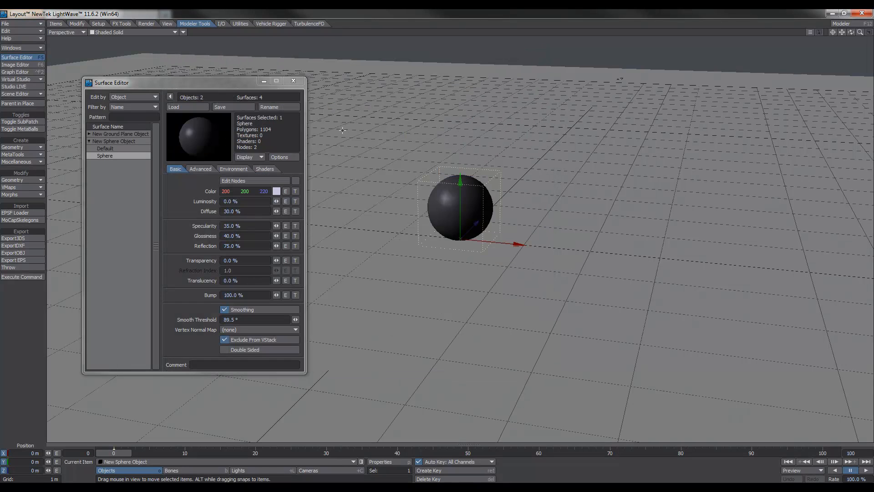
click(293, 81)
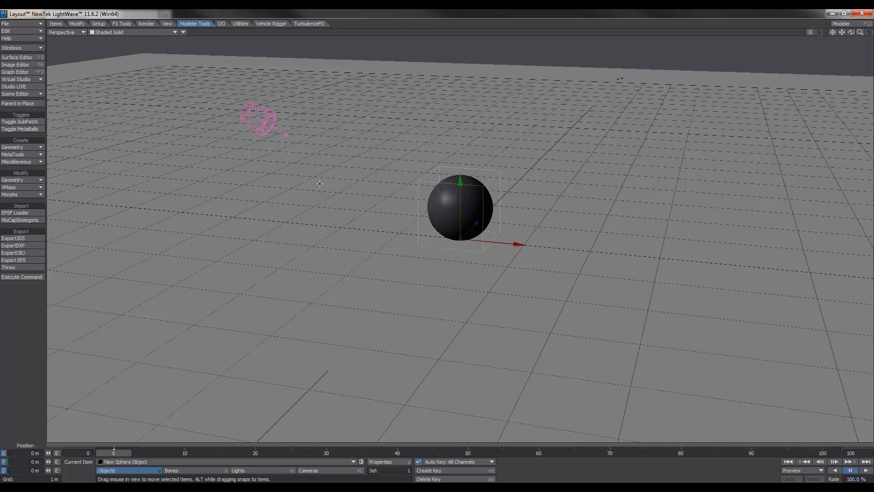
key(2)
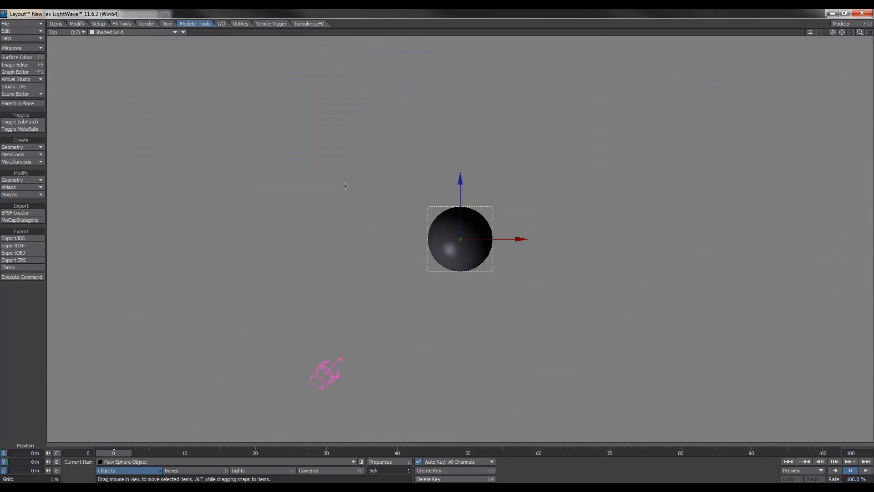
click(132, 31)
click(122, 37)
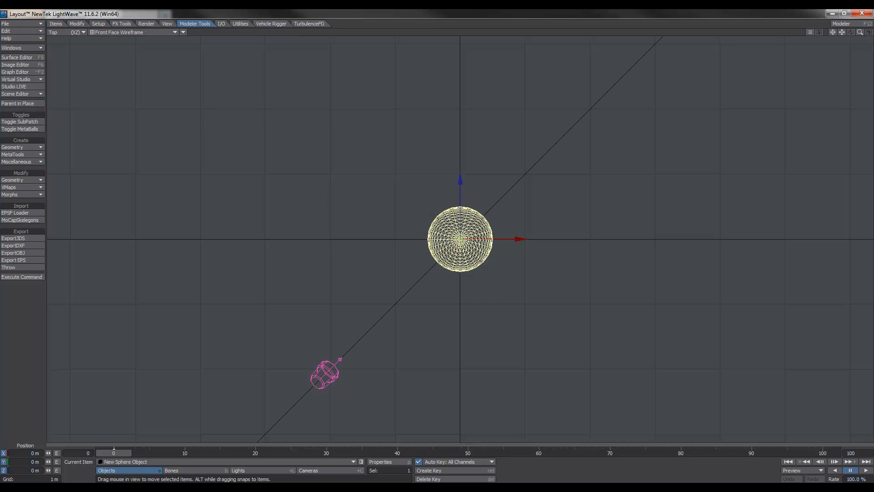
scroll(355, 193, down, 4)
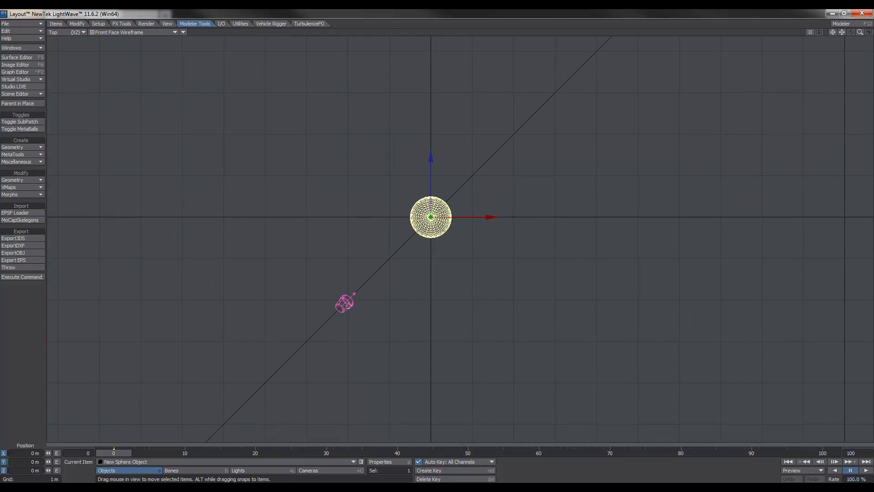
- Move the scene light to X -8 m, Y 8 m and Z -8 m
click(345, 303)
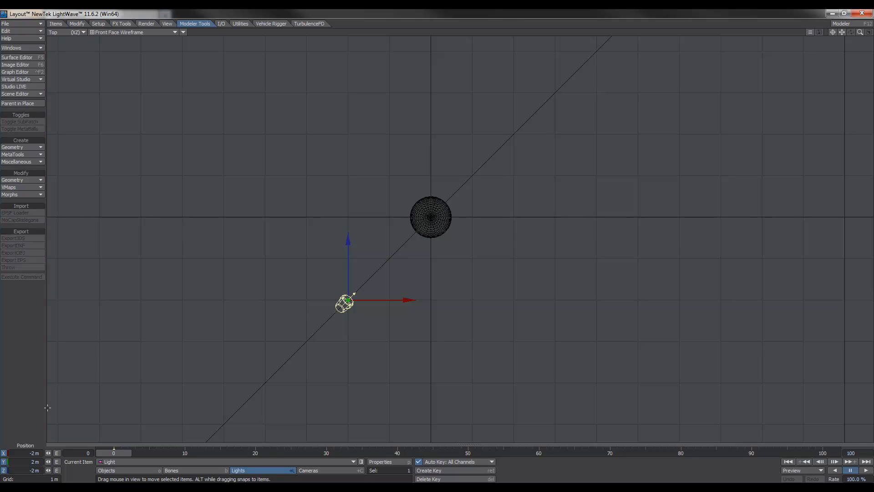
click(23, 453)
key(BackSpace)
text(-8)
key(Tab)
text(8)
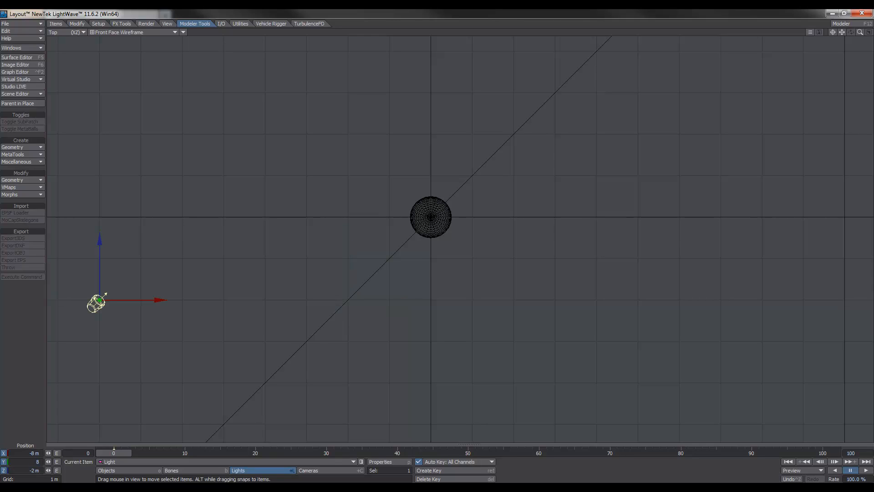
key(Tab)
text(-8)
key(Return)
- Make one clone of the light and set the clone's heading rotation to -45°
key(y)
ctrl+alt+drag(437, 241, 430, 230)
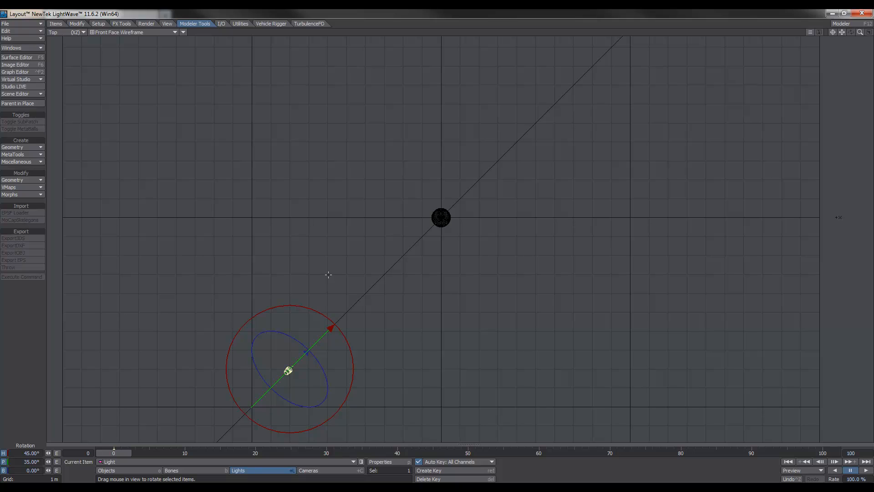
key(ctrl+c)
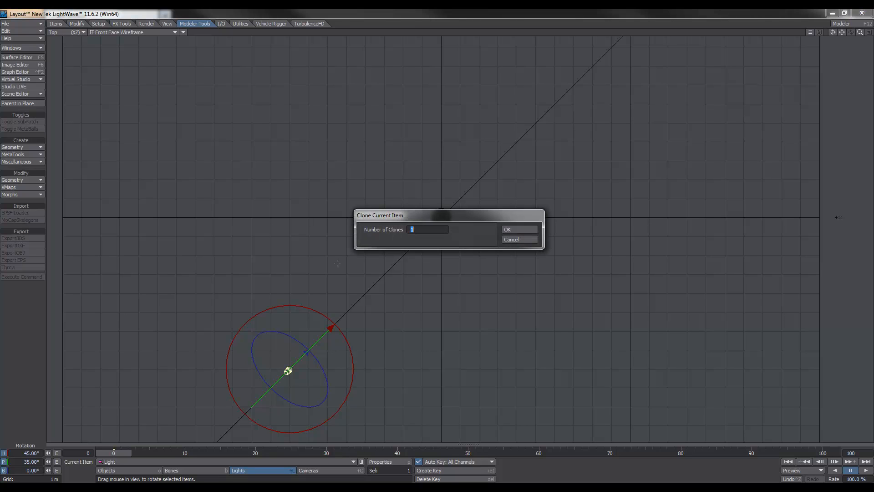
click(510, 229)
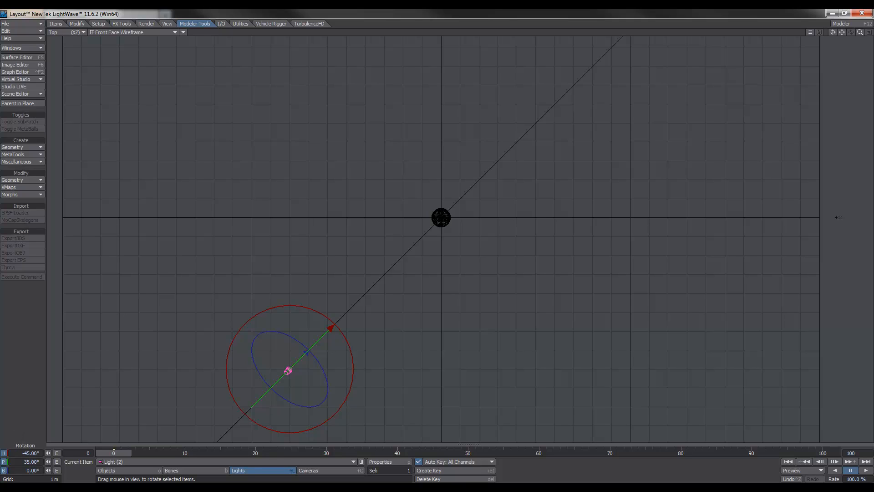
key(Tab)
- Set the cloned light's X position to 8 m so it mirrors the first light across the sphere
key(t)
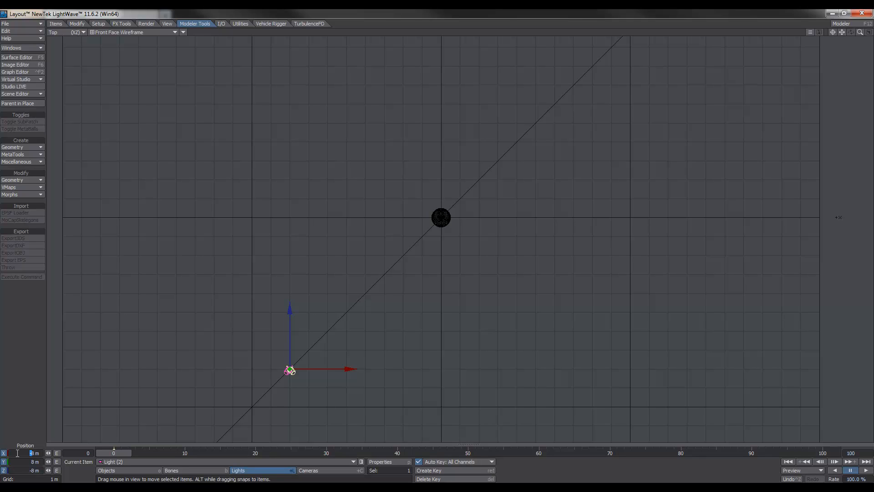
key(BackSpace)
key(Tab)
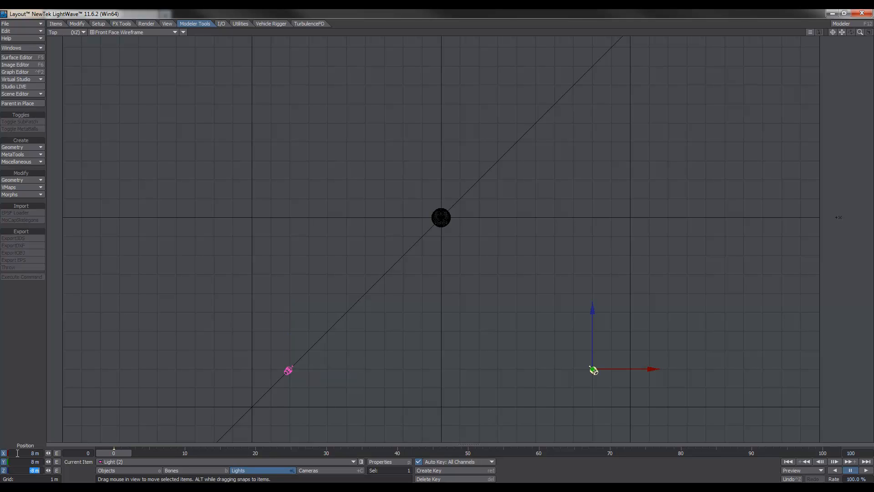
key(Return)
scroll(471, 328, down, 3)
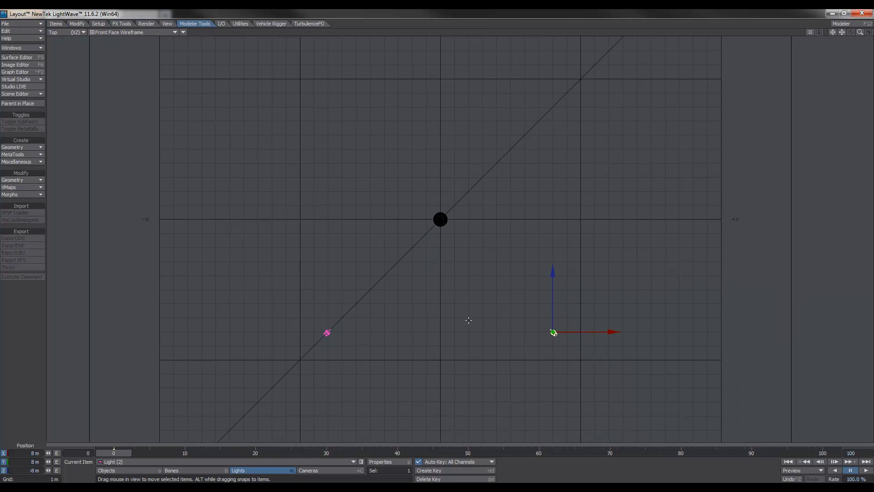
- Show the scene through the camera and position the camera at X 0 m, Y 2 m and Z -6 m
key(6)
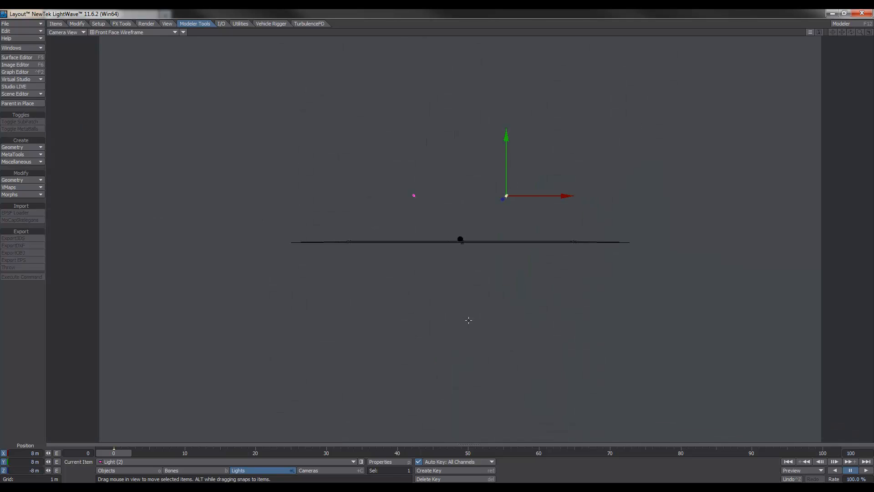
click(320, 471)
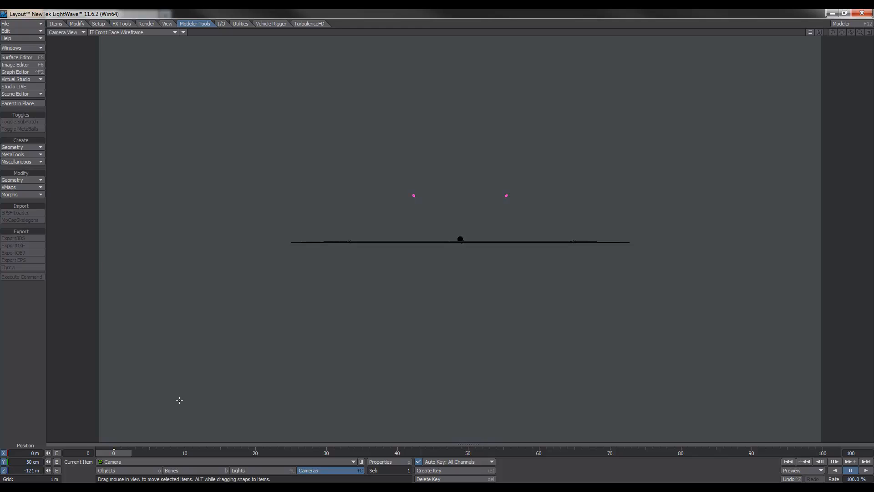
click(27, 453)
text(0)
key(Tab)
text(2)
key(Tab)
text(-)
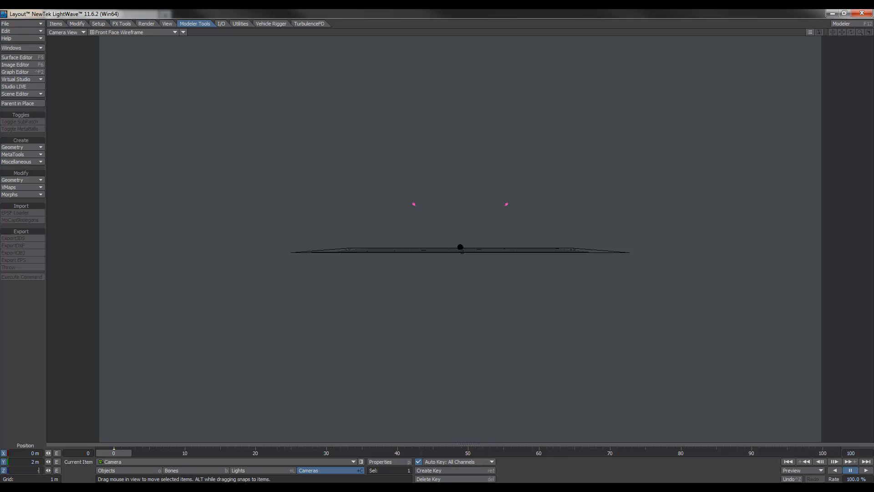
key(Return)
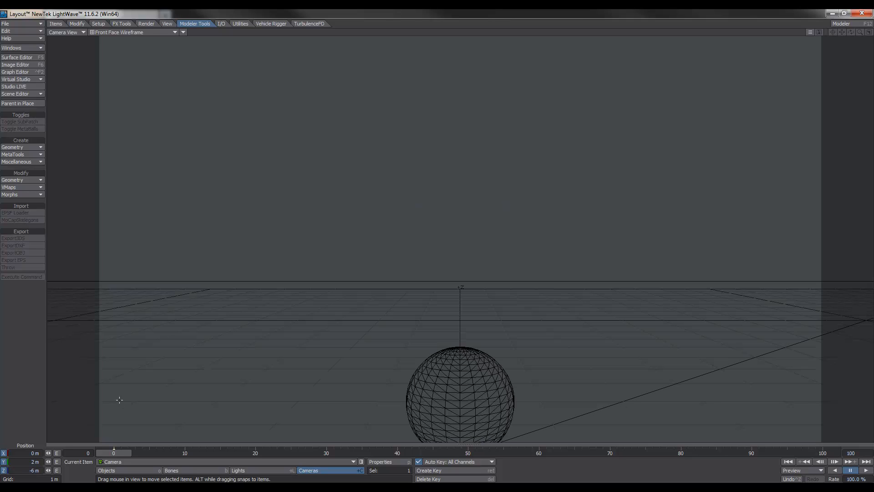
- Set the camera's pitch rotation to 10° so it looks down at the sphere
key(y)
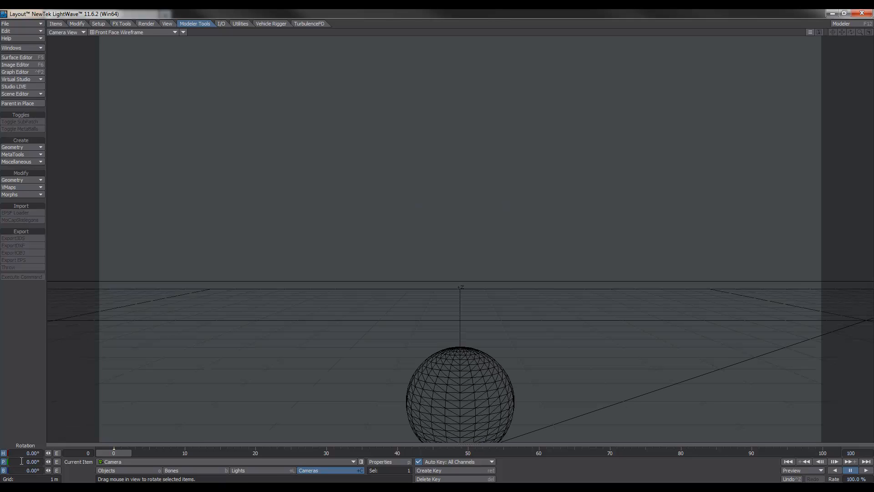
click(37, 462)
text(10)
key(Tab)
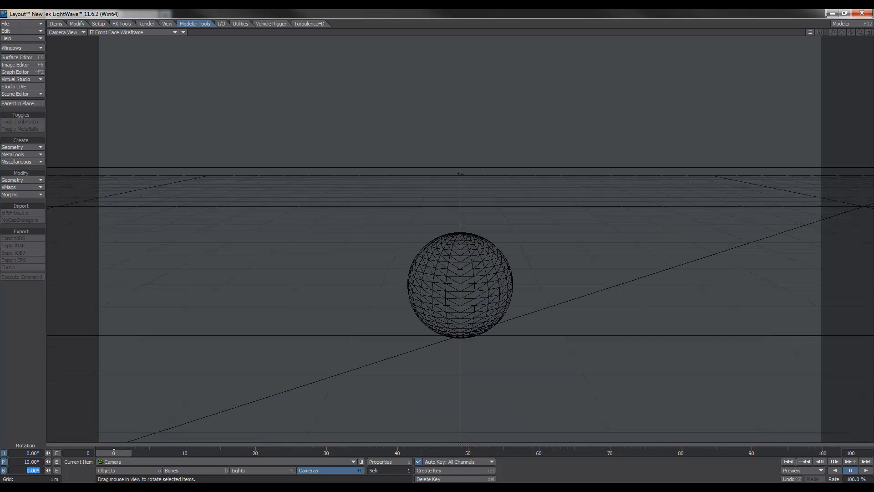
key(Return)
- In the Render Globals, set the shading samples to 6 and the light samples to 1
click(57, 24)
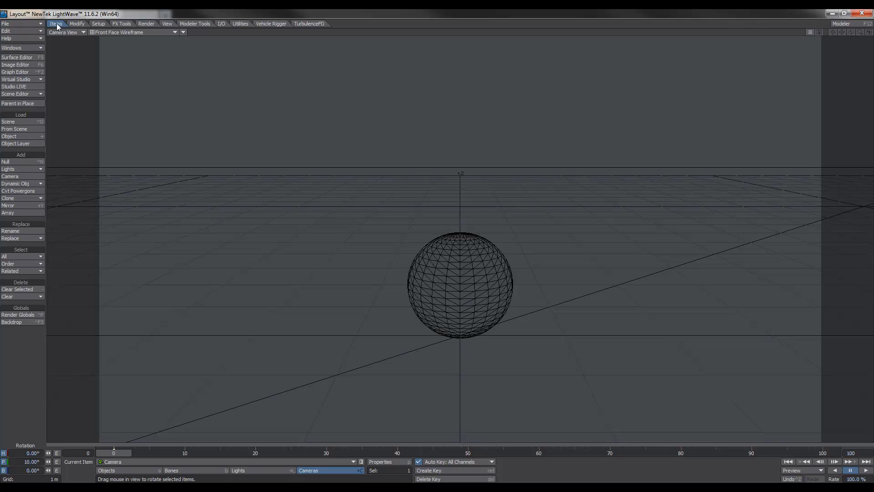
click(40, 48)
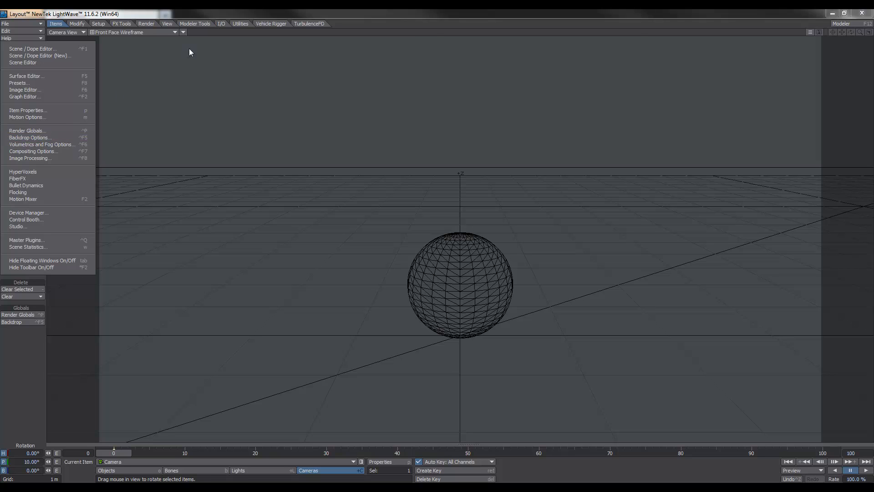
click(195, 13)
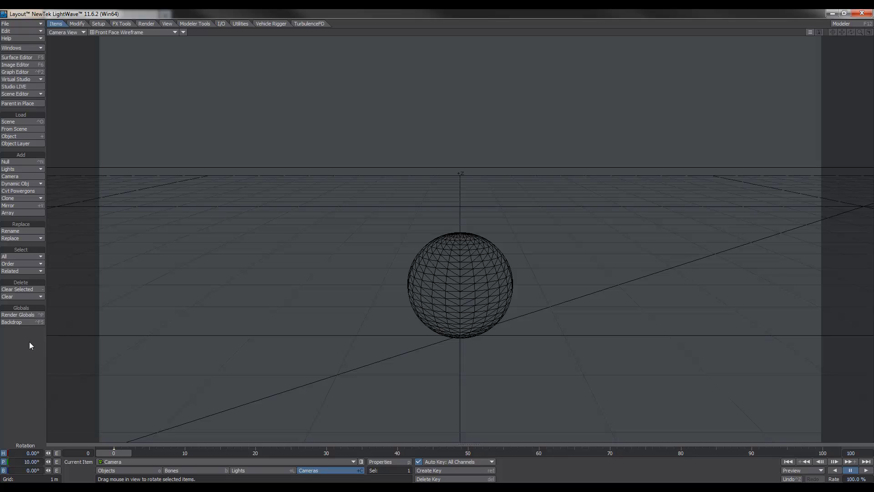
click(21, 315)
drag(148, 136, 232, 68)
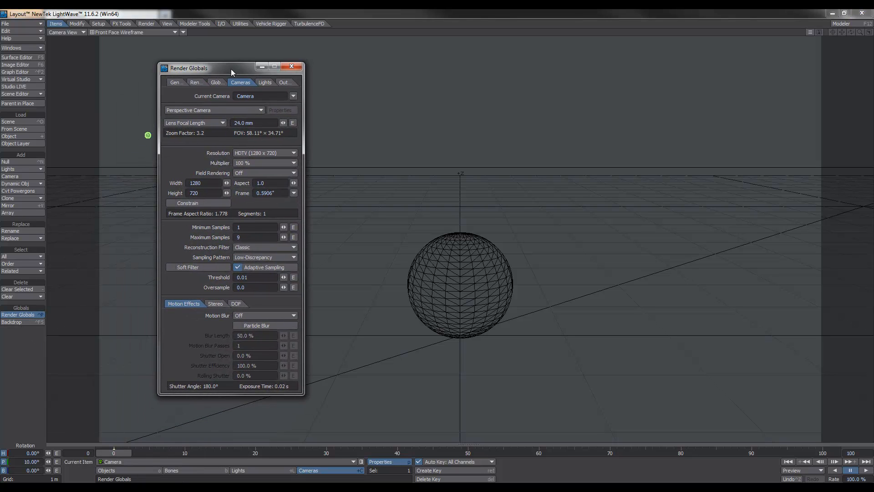
click(170, 84)
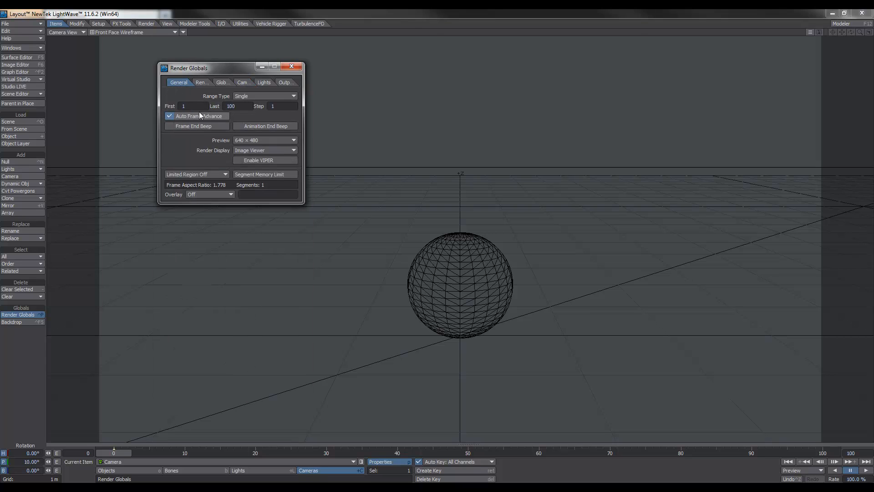
click(202, 84)
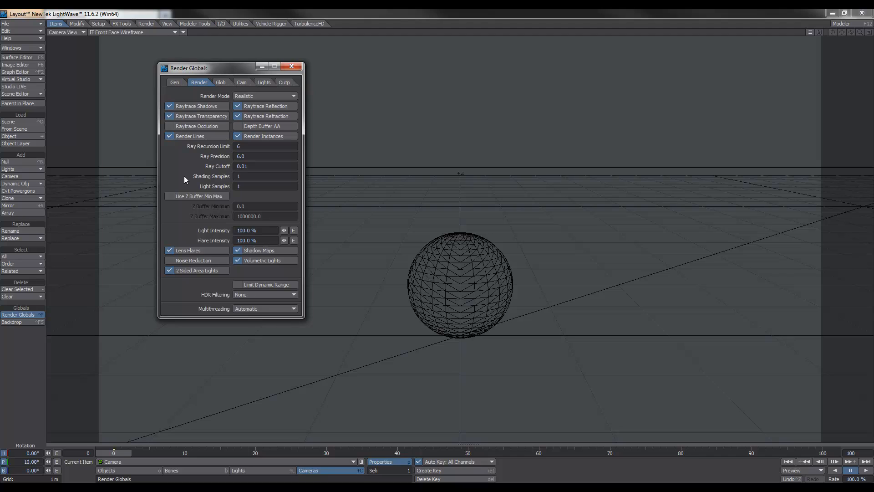
click(249, 176)
text(6)
key(Tab)
text(1)
- Enable radiosity in the global illumination settings and set its type to Backdrop Only
click(220, 83)
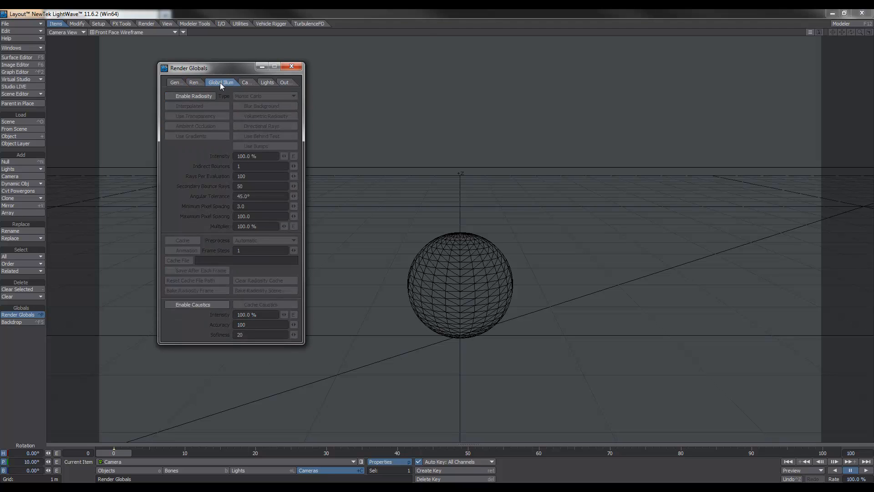
click(172, 97)
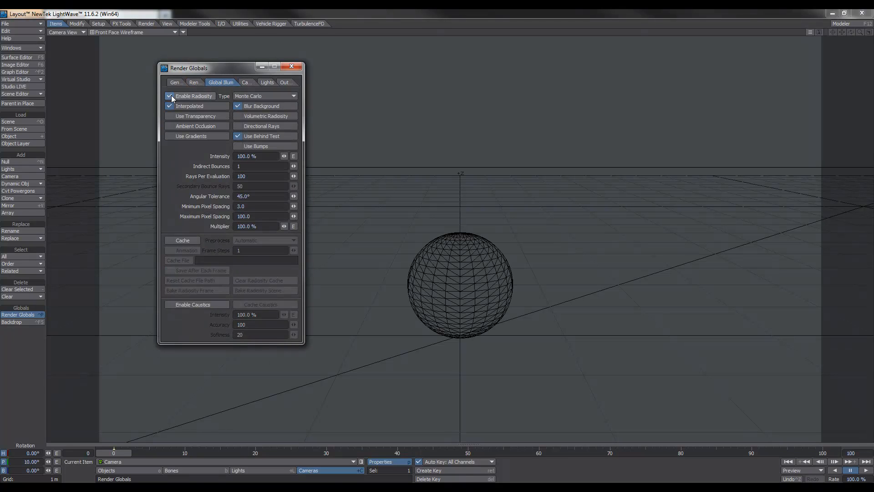
click(241, 97)
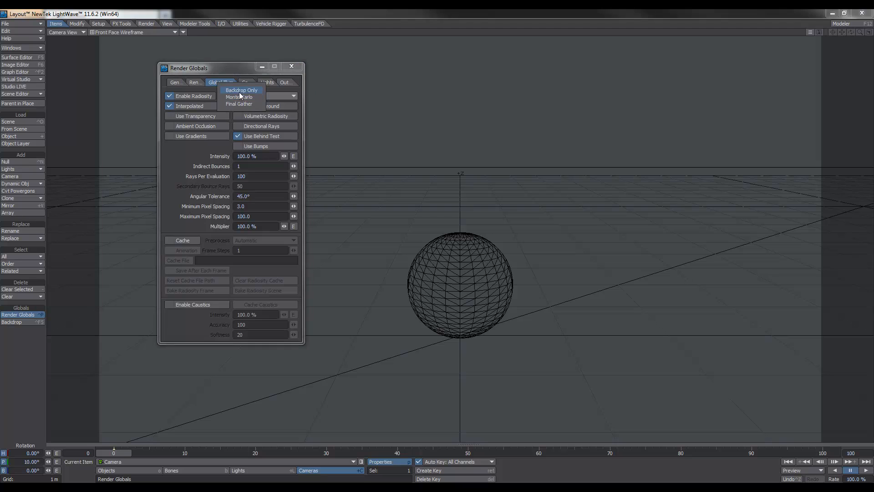
click(240, 92)
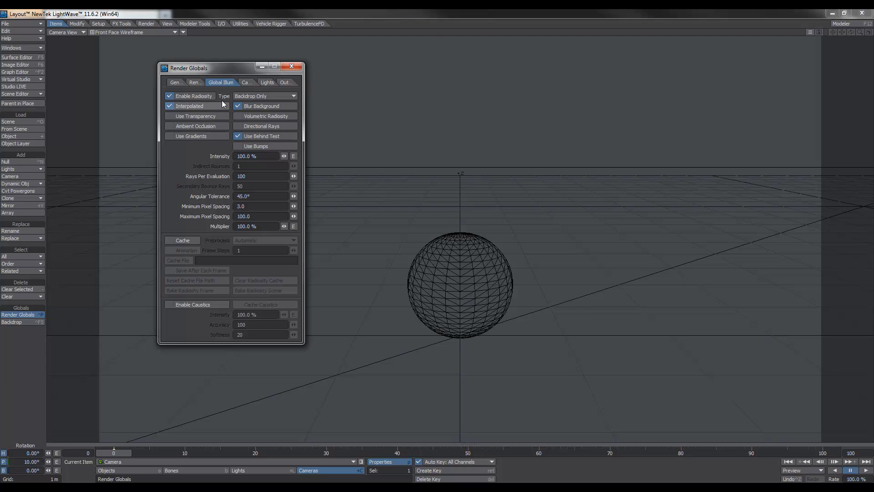
- Adjust the antialiasing sample values in the camera's render settings
click(247, 83)
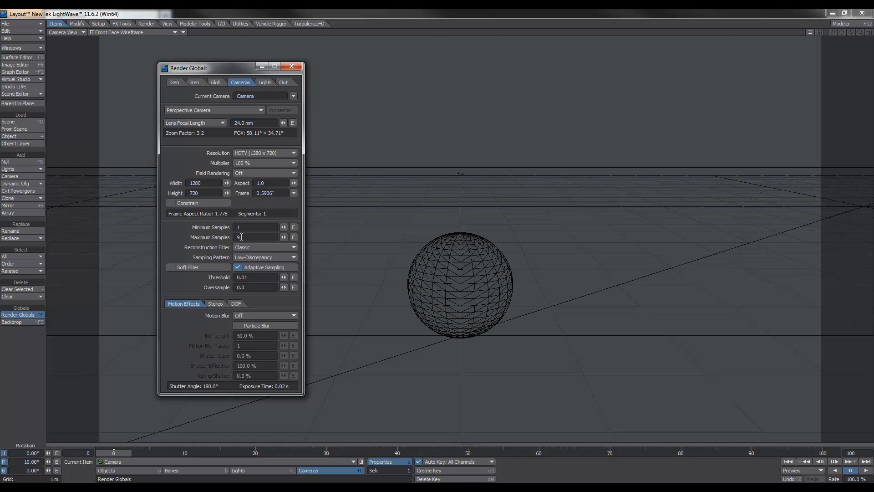
text(9)
key(Return)
text(6)
key(BackSpace)
text(10)
- Change the first light's type to Area and set its intensity to 60%
click(263, 83)
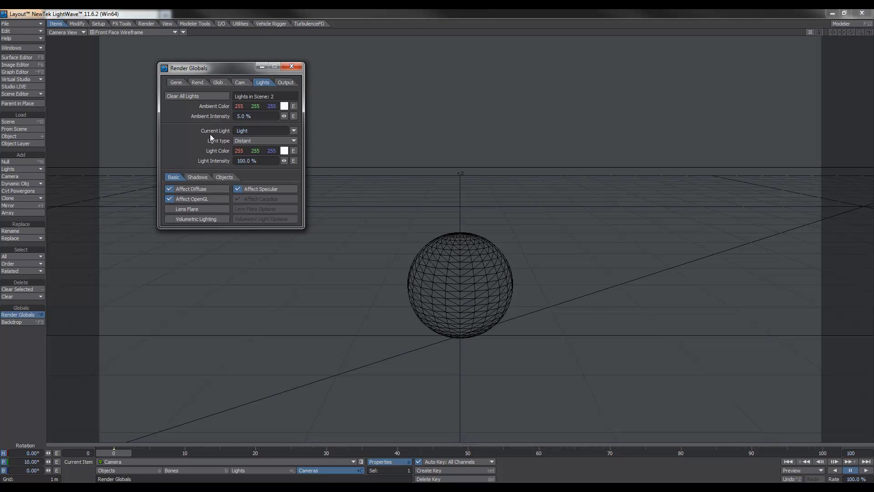
click(246, 142)
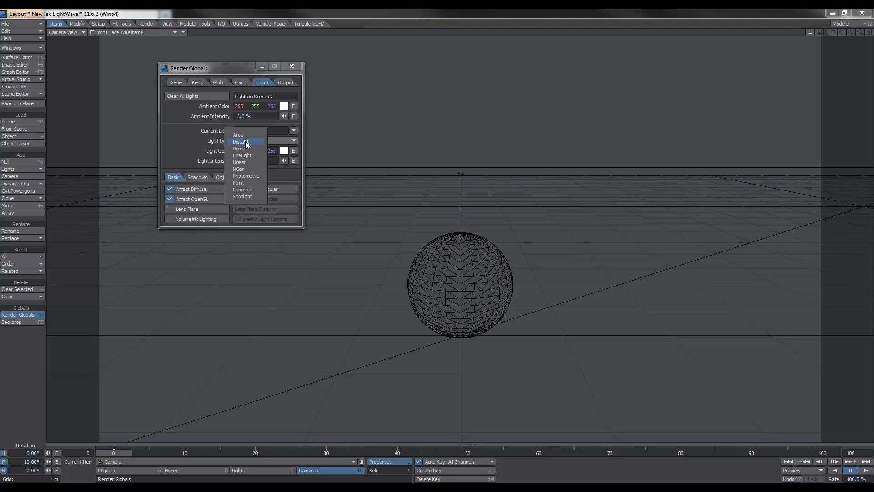
click(243, 136)
click(248, 161)
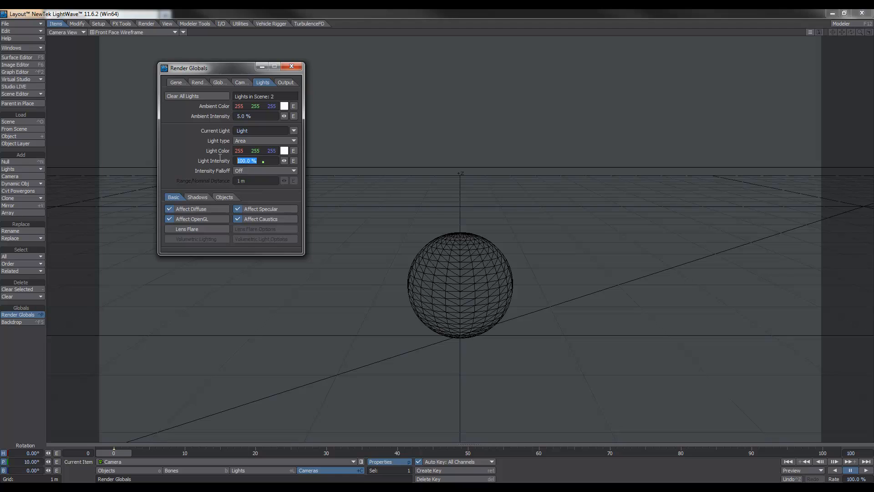
text(6)
- Change the second light's type to Area and set its intensity to 60%
click(293, 132)
click(292, 126)
click(266, 142)
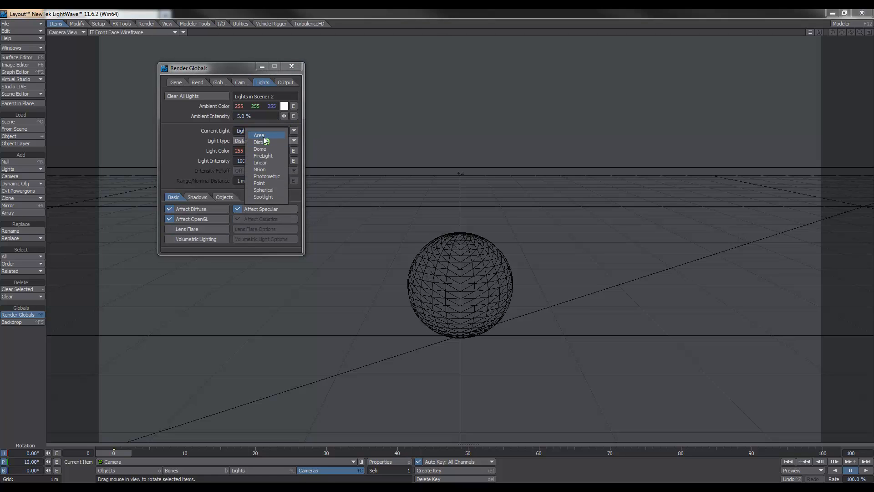
click(263, 136)
click(253, 160)
text(60.0)
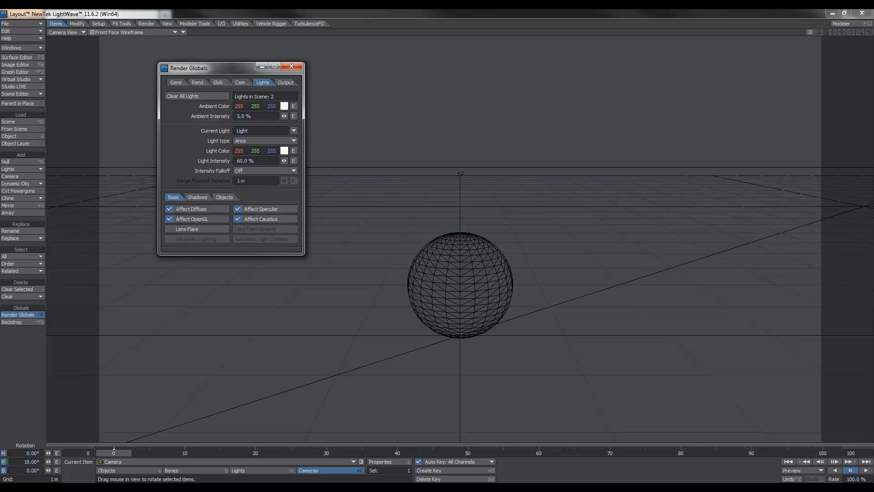
- Review the render output settings and close the render globals
click(286, 84)
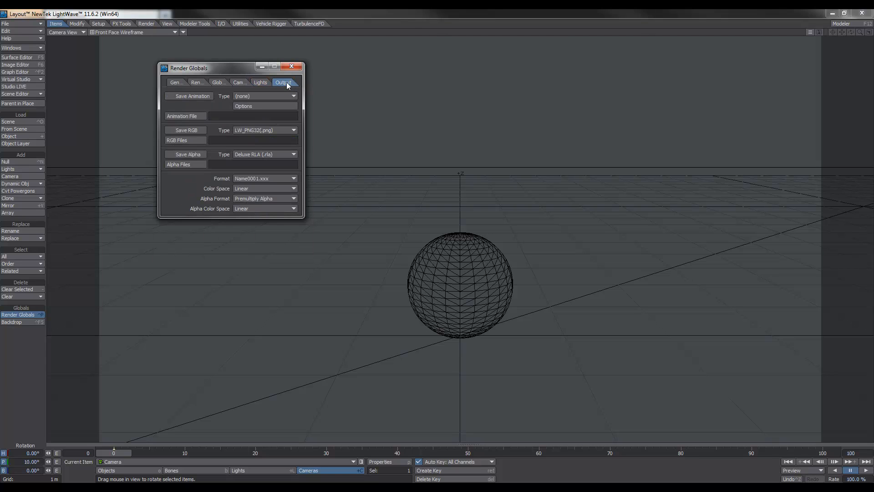
click(291, 66)
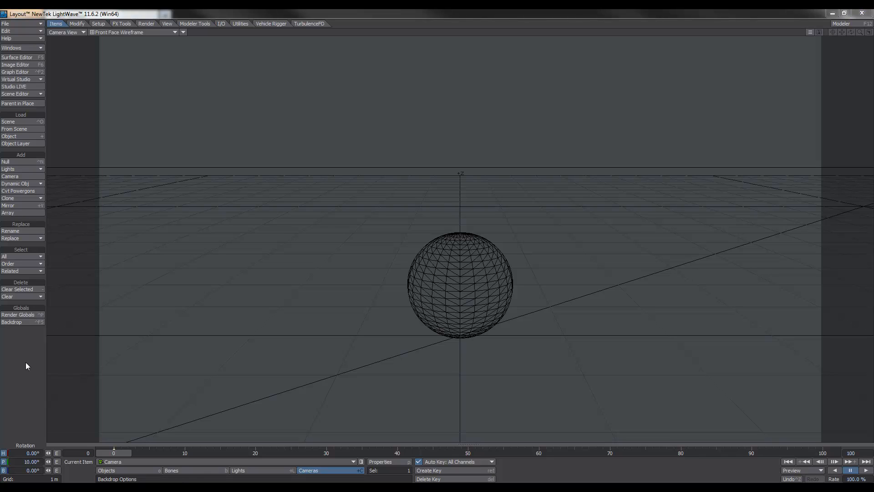
- Open the backdrop colour for editing and try the Grey BG presets (50, 50, 50), (40, 40, 40) and (100, 100, 100)
click(29, 323)
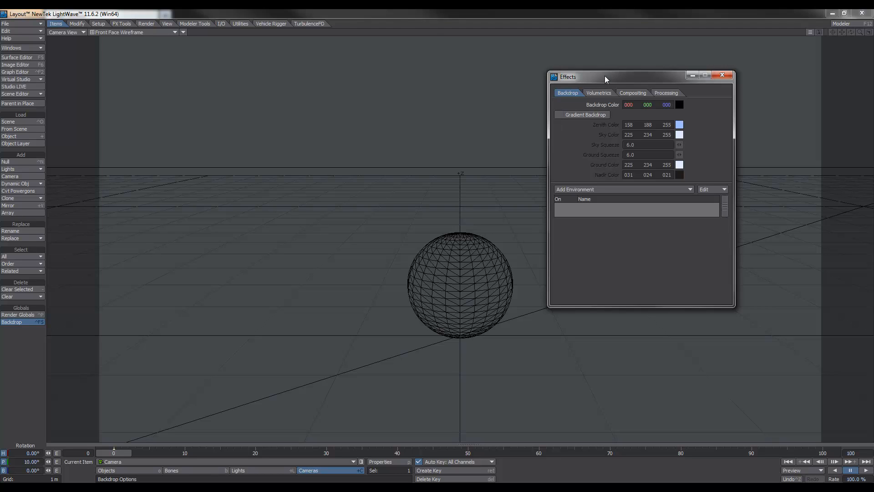
click(680, 105)
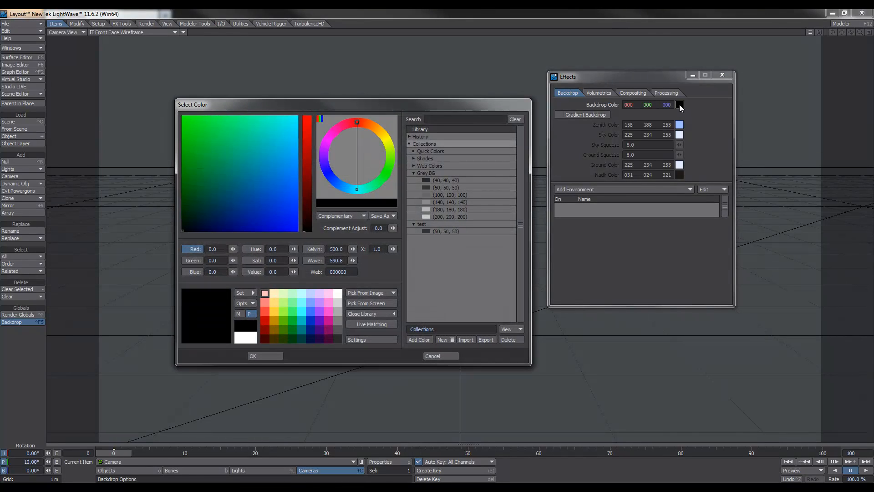
click(425, 187)
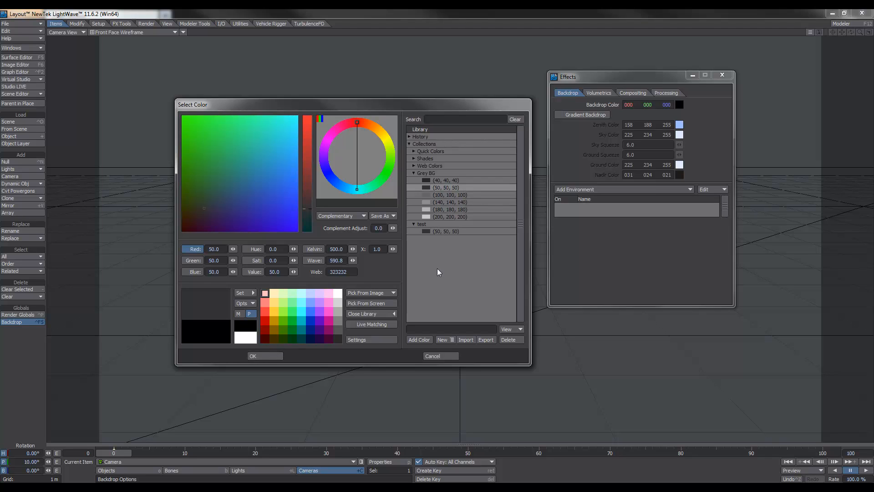
click(429, 180)
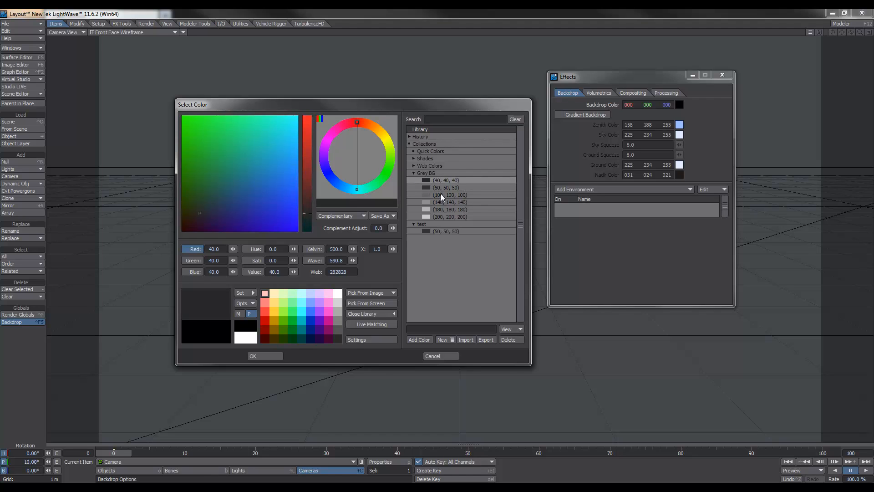
click(441, 194)
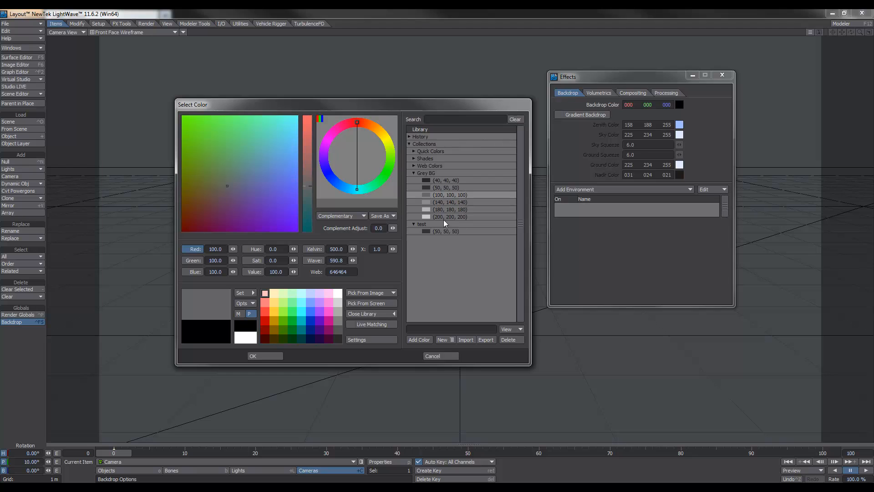
- Delete the existing test folder from the colour collections and create a new folder named test
click(421, 225)
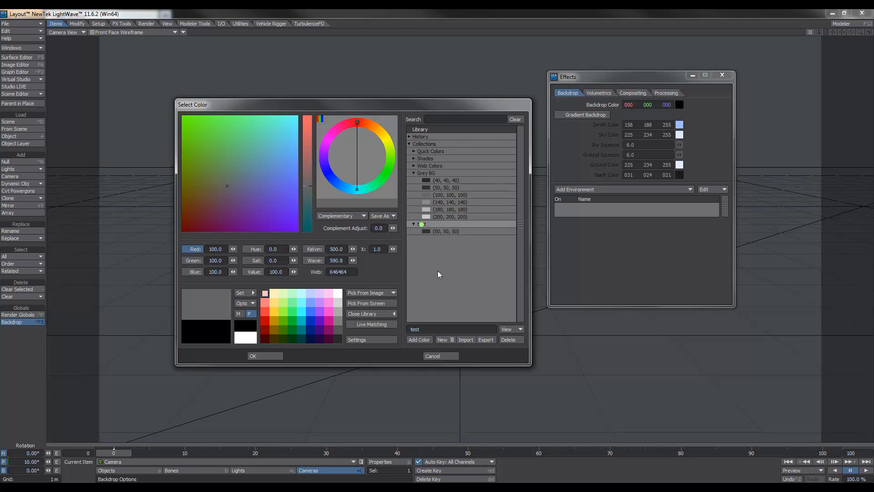
click(508, 340)
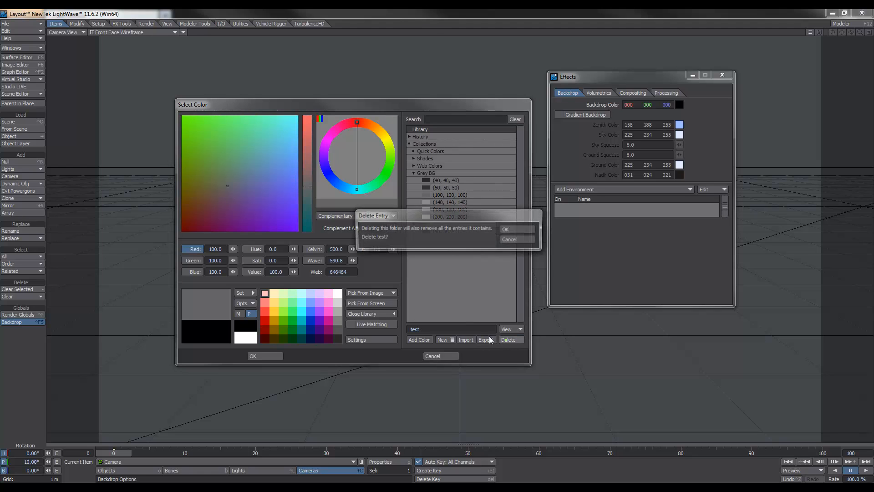
click(512, 237)
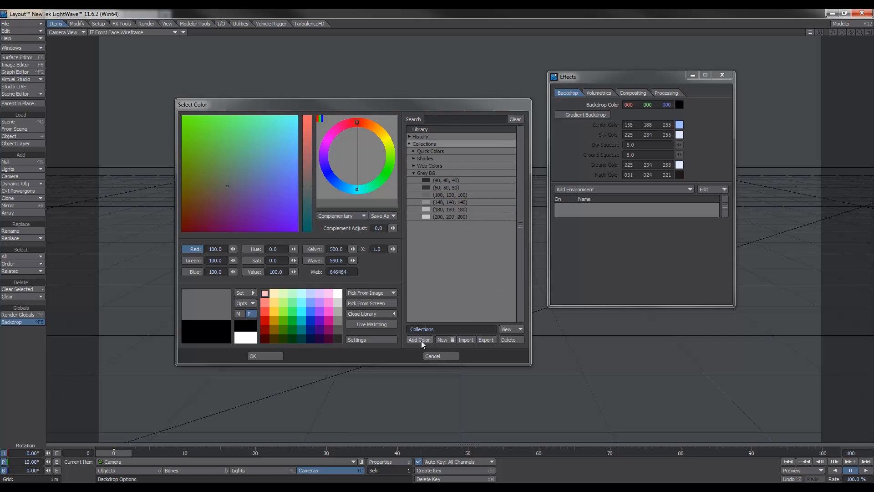
click(442, 340)
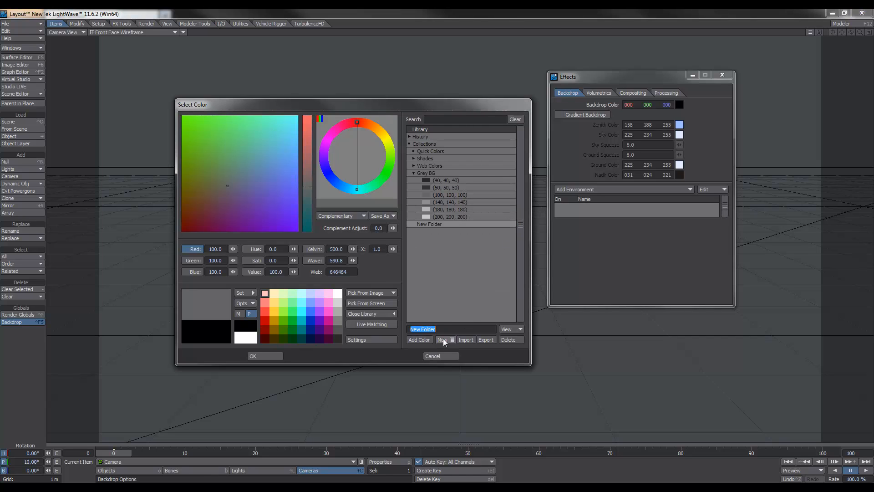
text(test)
key(Return)
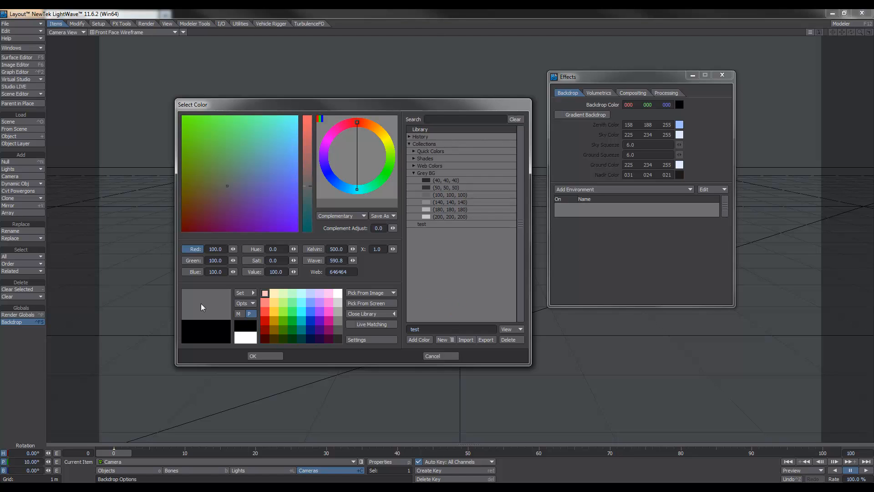
- Store teal (100, 210, 181) and dark grey (40, 40, 40) as colours in the new test folder
click(264, 136)
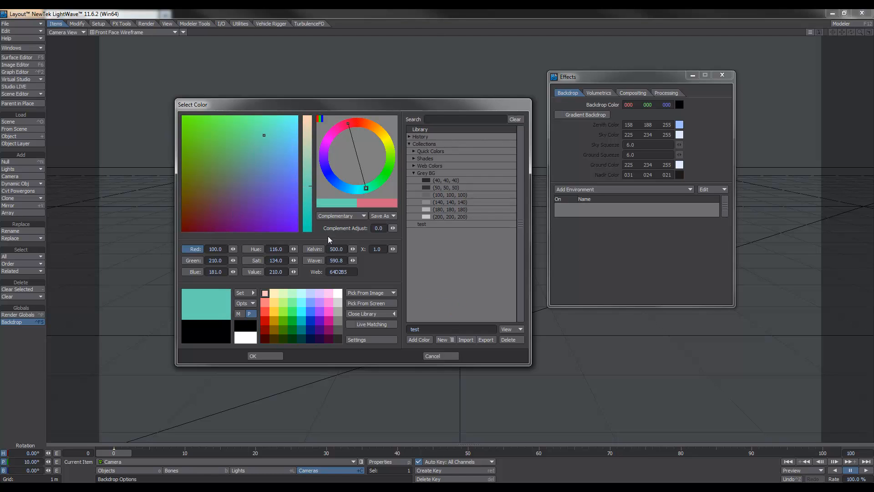
click(418, 340)
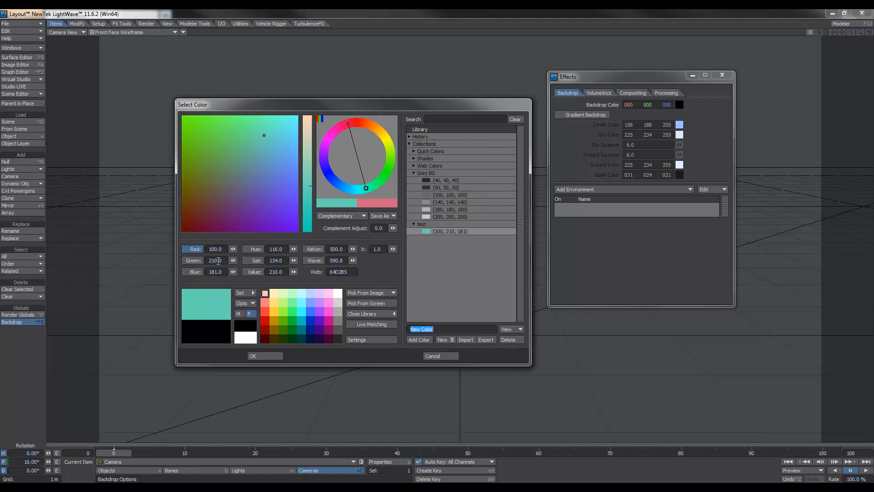
click(223, 249)
text(40)
key(Tab)
text(40)
key(Tab)
text(40)
key(Tab)
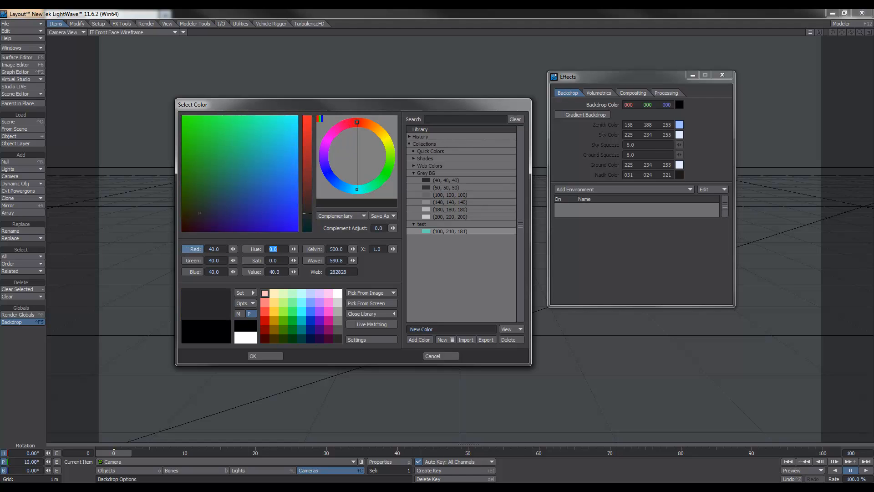
click(425, 340)
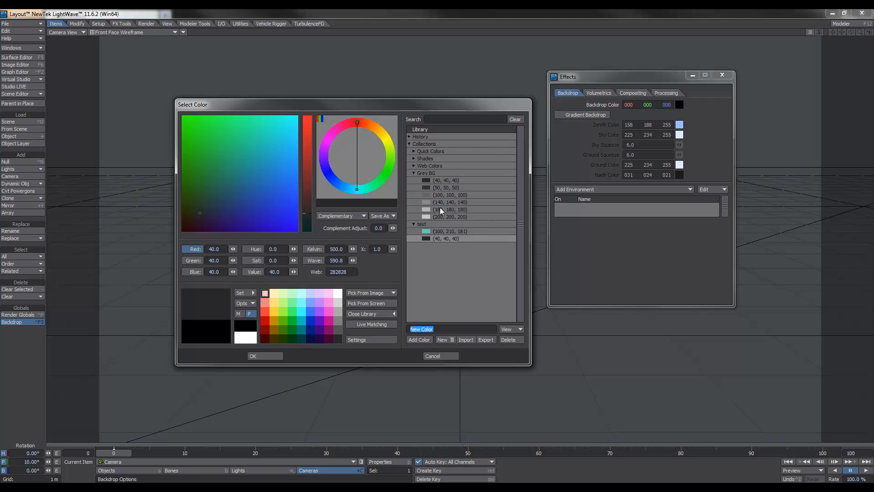
- Set the backdrop colour to the Grey BG preset (50, 50, 50)
click(422, 186)
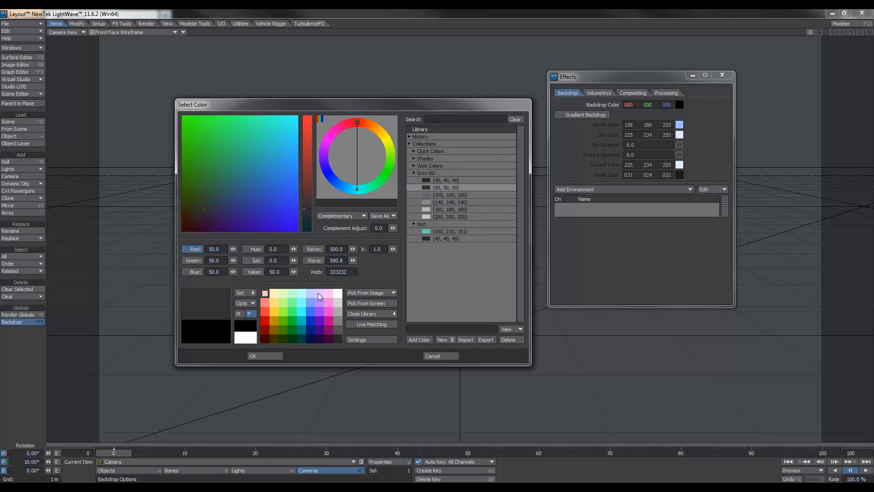
click(272, 357)
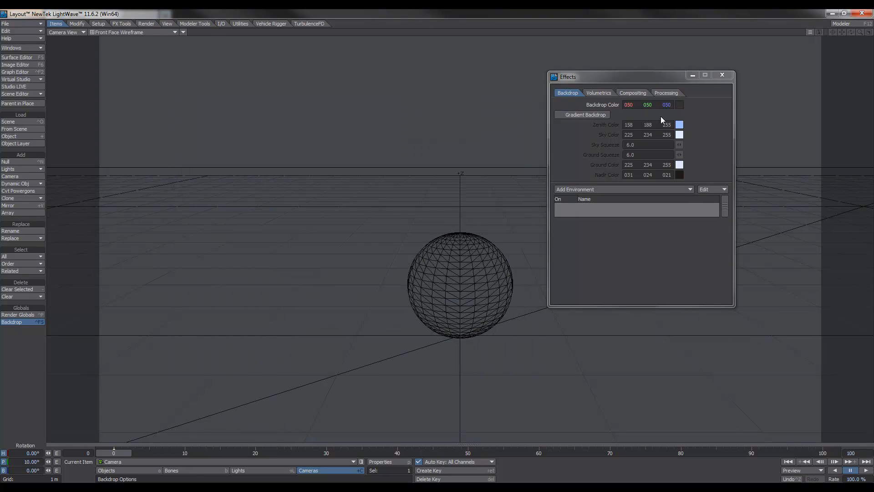
mouse_move(679, 106)
right_down()
mouse_move(706, 107)
mouse_move(656, 107)
mouse_move(693, 106)
mouse_move(668, 106)
right_up()
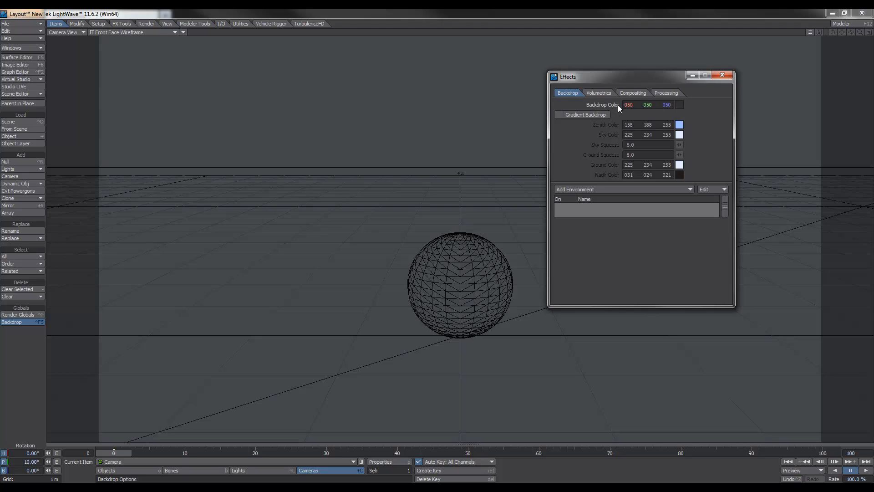
- Switch the camera viewport's display mode to Shaded Solid
click(151, 32)
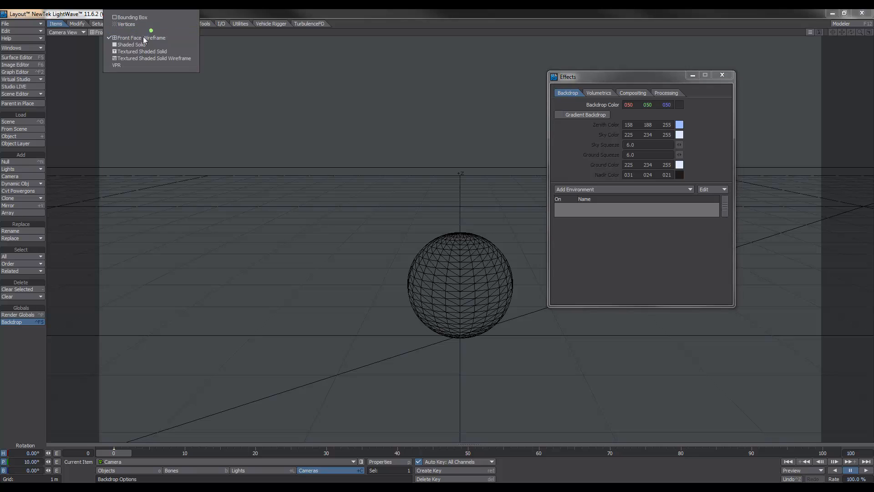
click(139, 46)
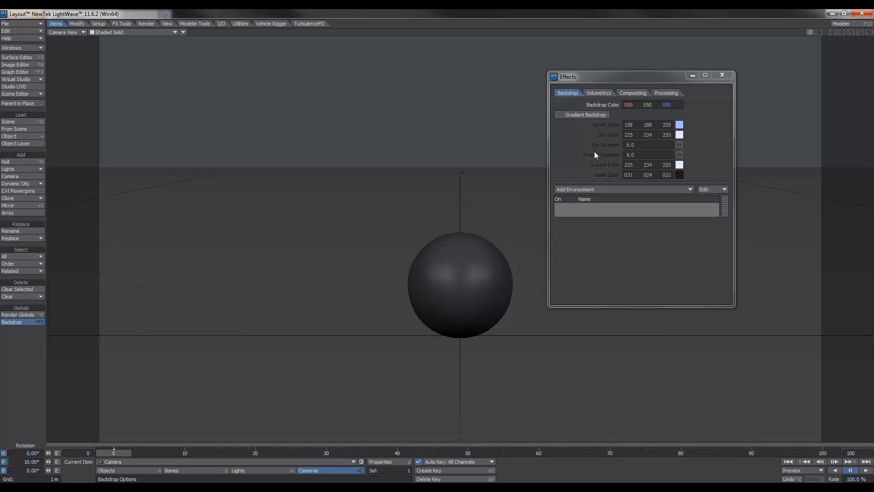
- Add an Image World environment to the backdrop with Etnies_Park_Center_3k.hdr as its light probe image
click(575, 190)
click(575, 190)
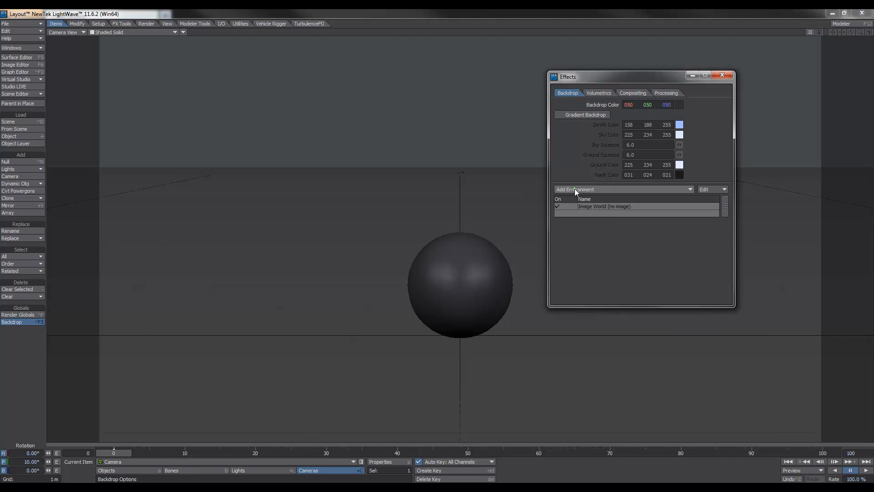
click(600, 205)
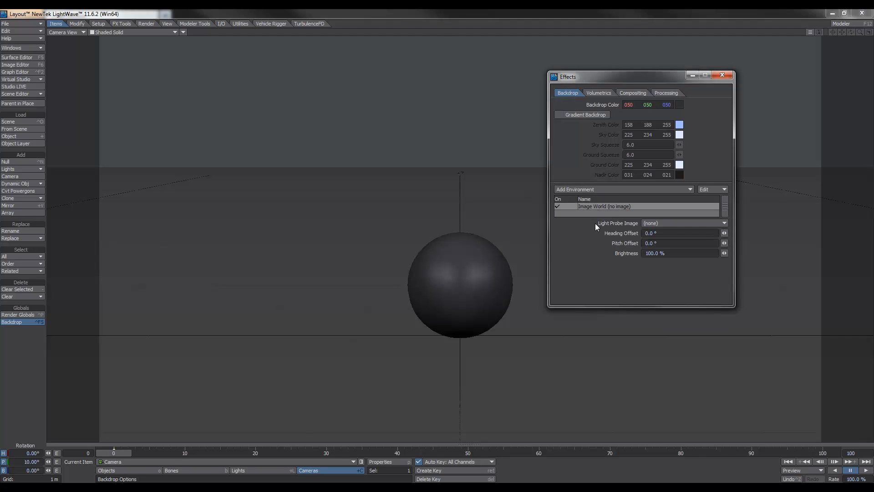
click(654, 223)
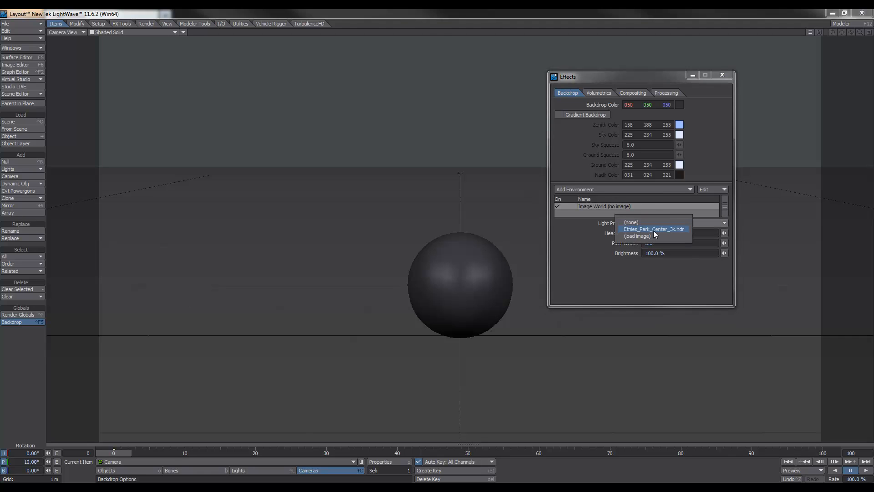
click(654, 230)
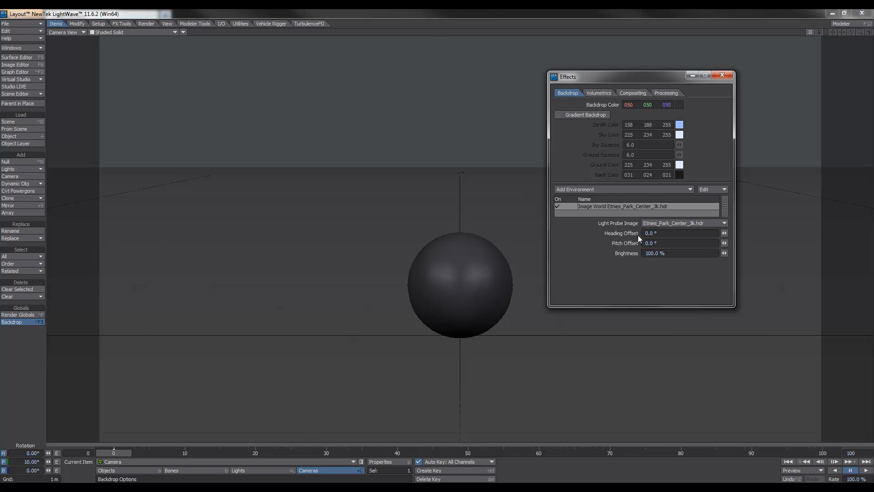
- Set the Image World heading offset to 180° and preview the scene in the viewport with VPR
click(666, 234)
text(180)
key(Tab)
click(154, 31)
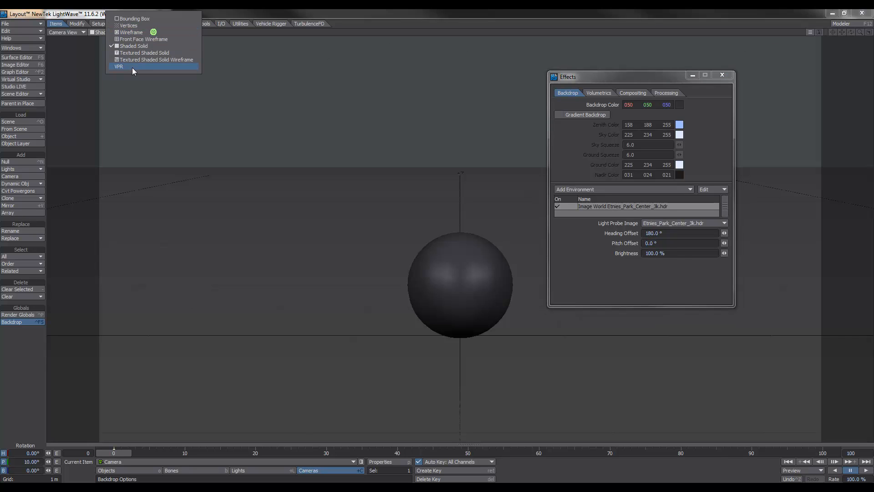
click(132, 68)
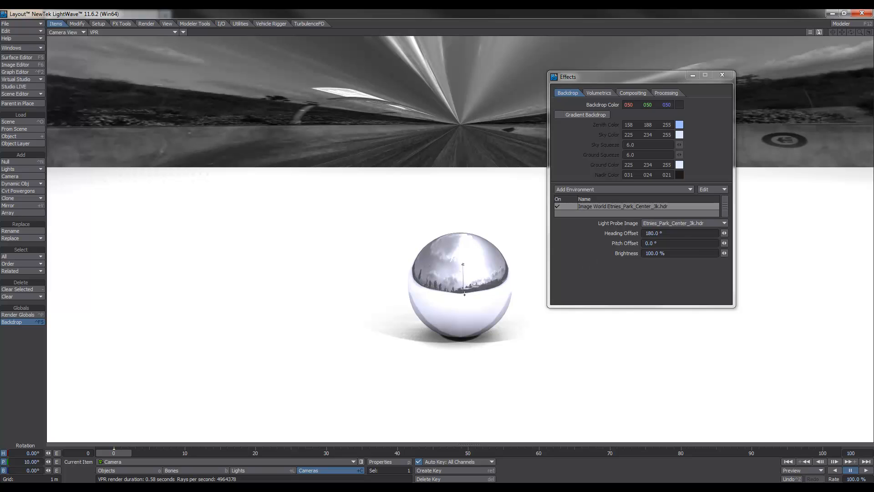
- Try a heading offset of 0° for the Image World environment in the VPR preview
click(665, 233)
text(0)
key(Tab)
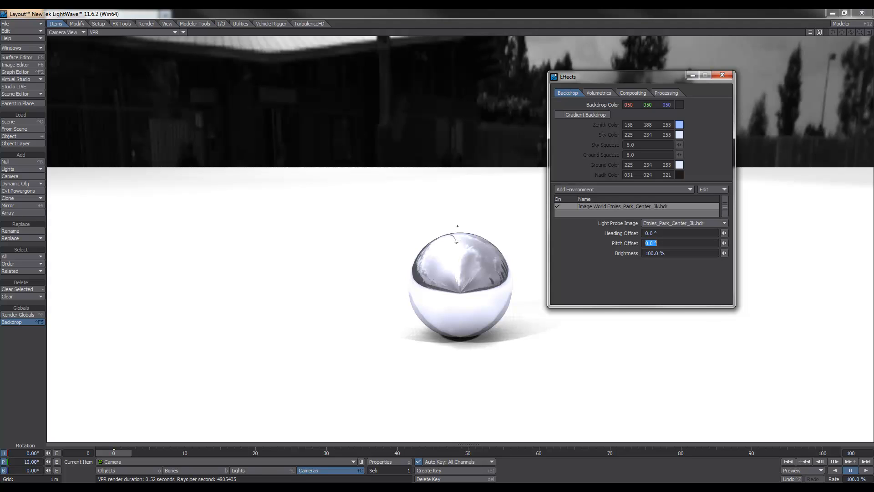
- Return the viewport to Shaded Solid and set the Image World heading offset to 180°
click(105, 32)
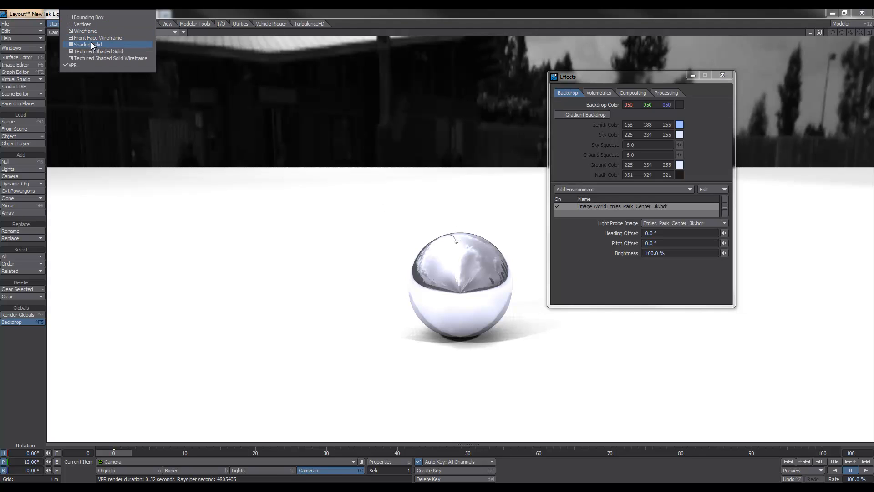
click(91, 42)
click(668, 233)
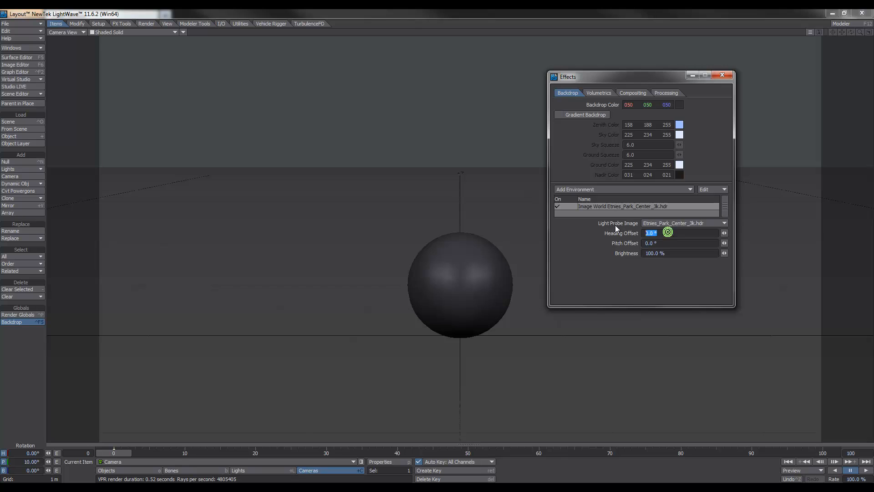
text(180)
key(Tab)
- Enable the compositing background color and set it to the 140, 140, 140 grey from the Grey BG collection
click(602, 93)
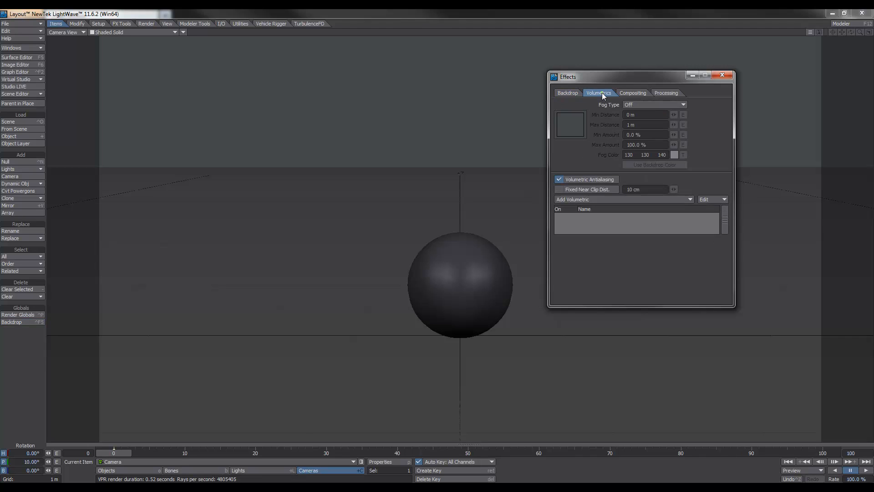
click(627, 93)
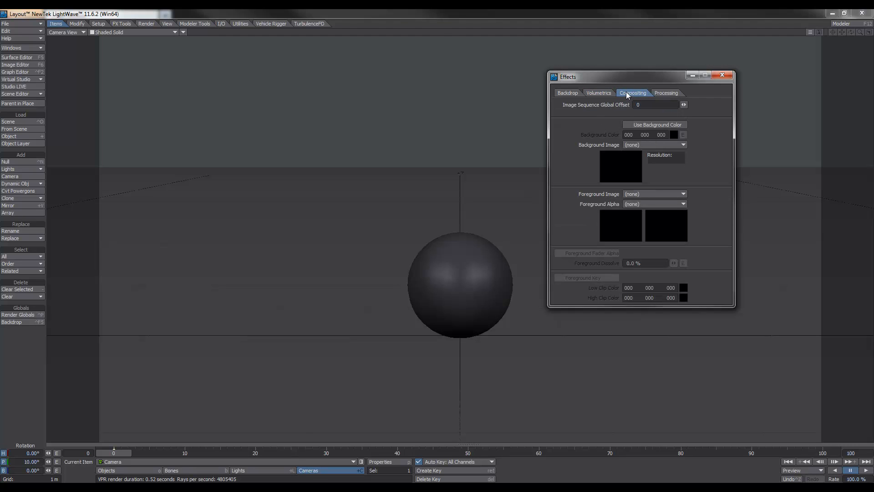
click(627, 125)
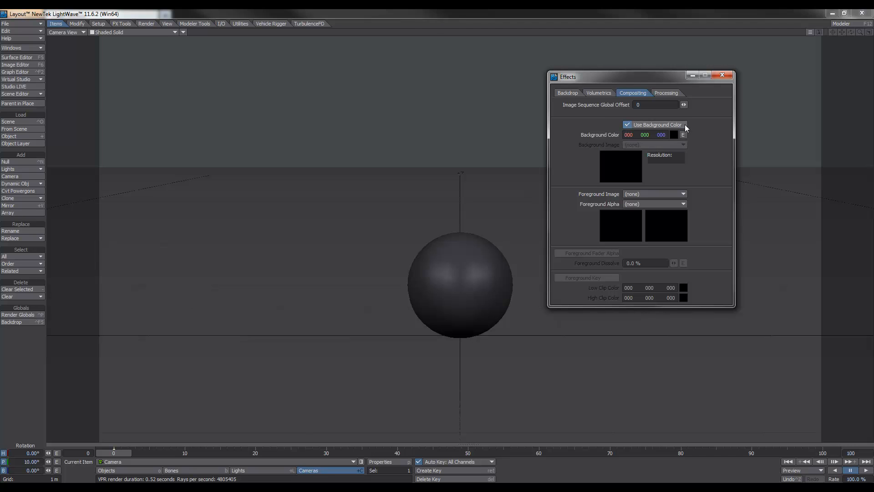
click(674, 135)
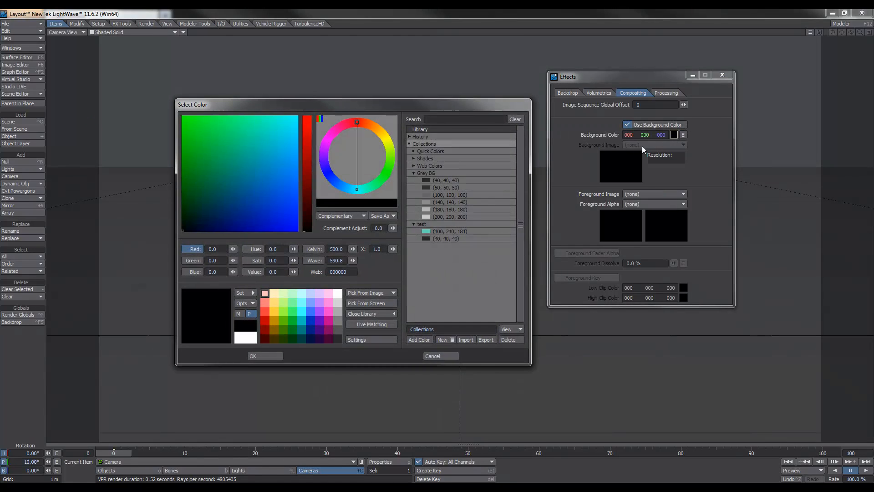
click(428, 202)
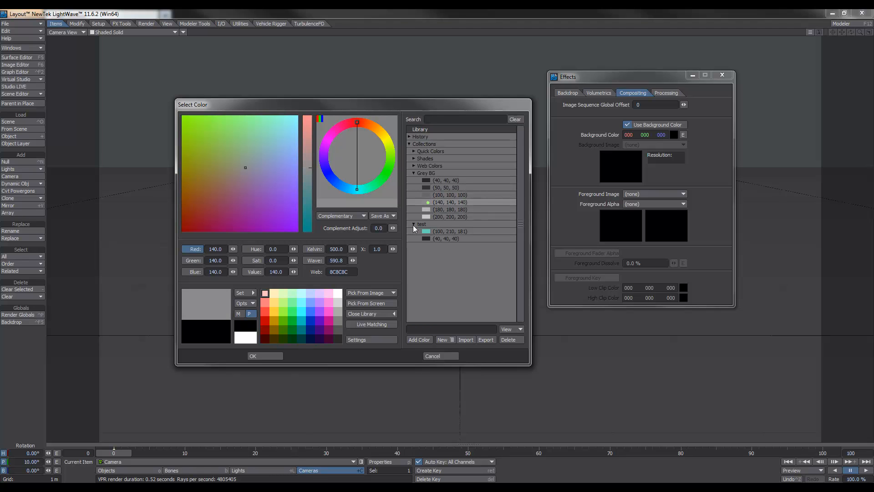
click(265, 356)
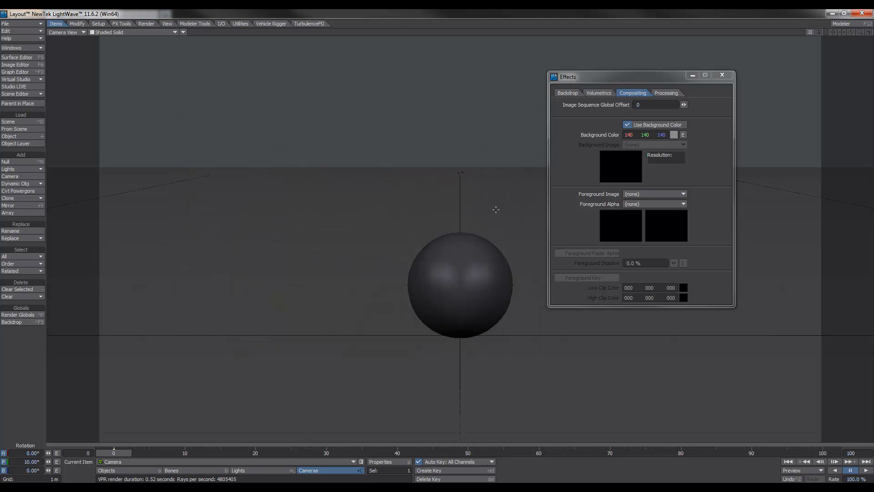
- Switch the camera viewport to VPR and move the Effects window clear of the sphere
click(136, 33)
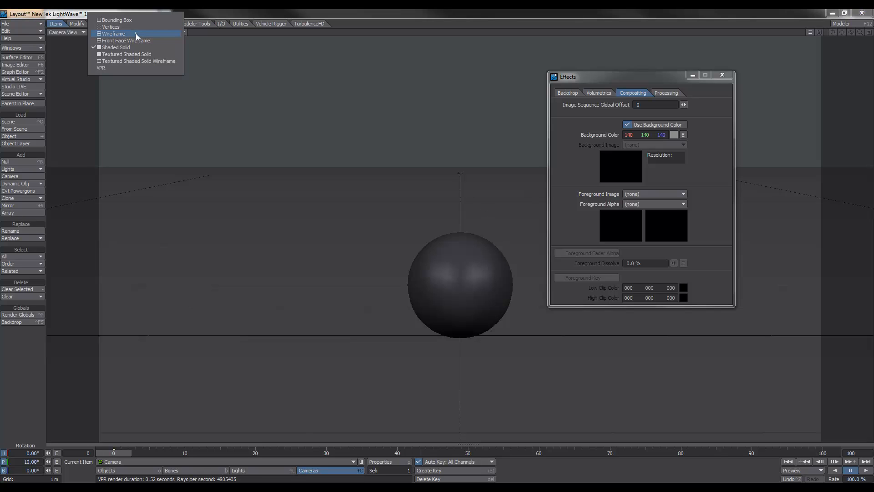
click(119, 68)
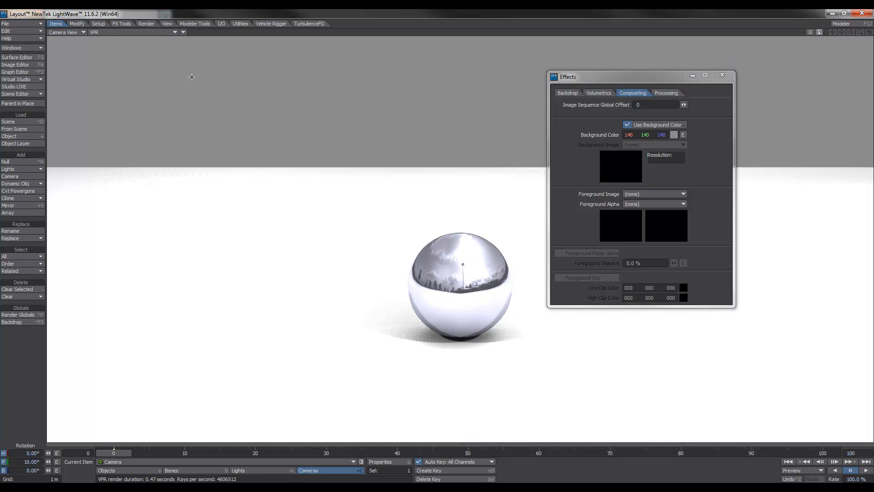
drag(624, 78, 670, 87)
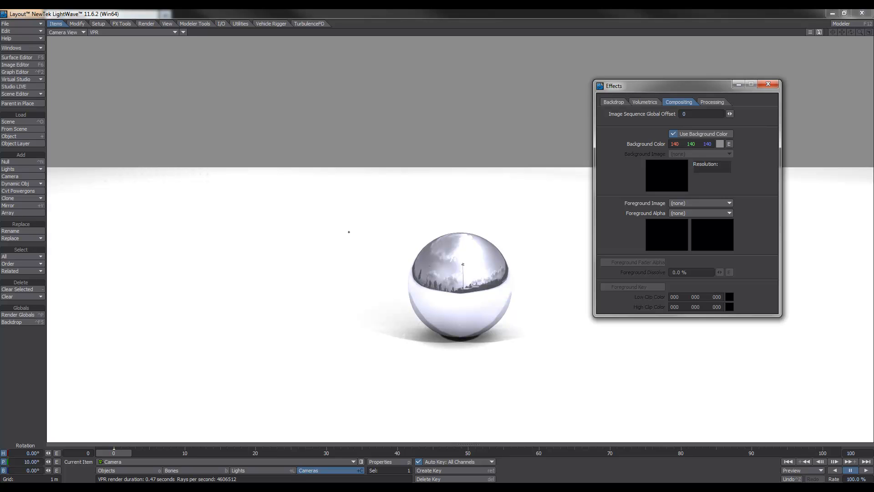
- Set the Ground Plane surface color to 100, 100, 100 from the Grey BG collection and move the open windows away from the sphere
key(F5)
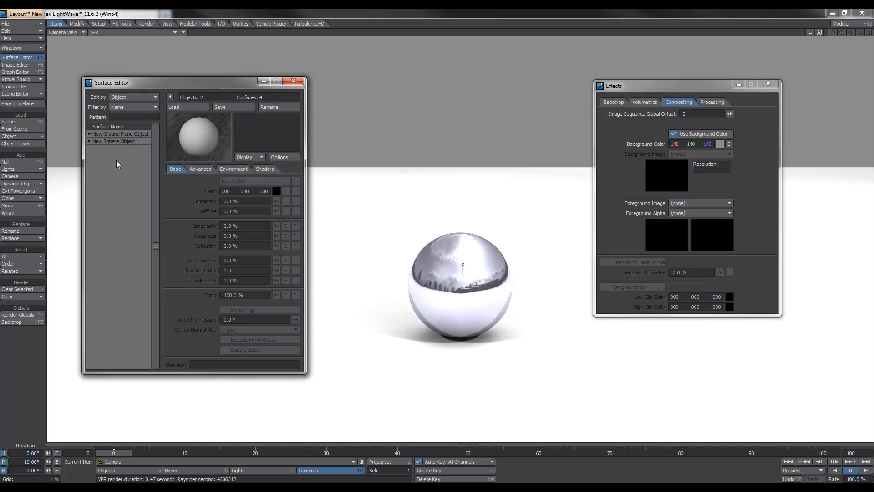
click(88, 134)
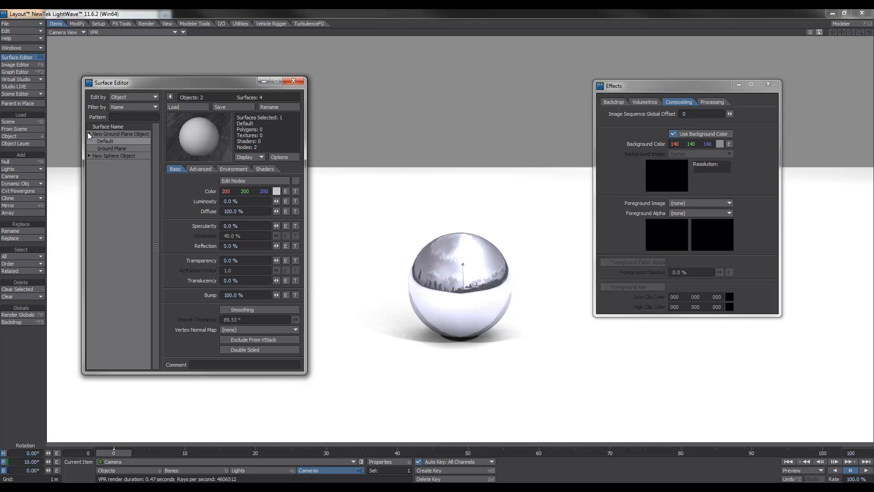
click(111, 149)
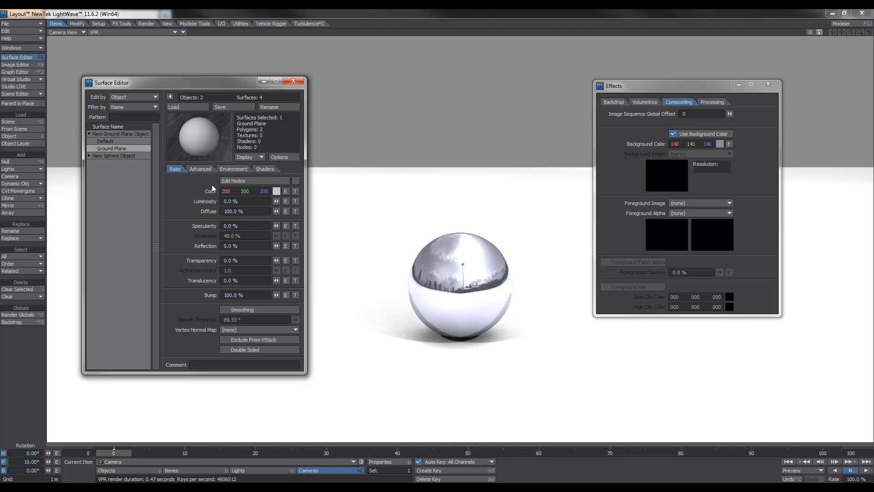
click(276, 191)
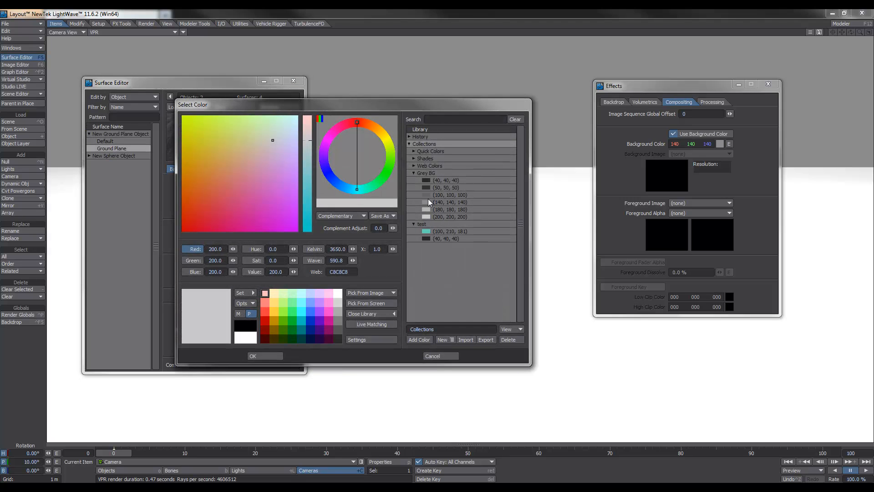
click(426, 196)
click(267, 356)
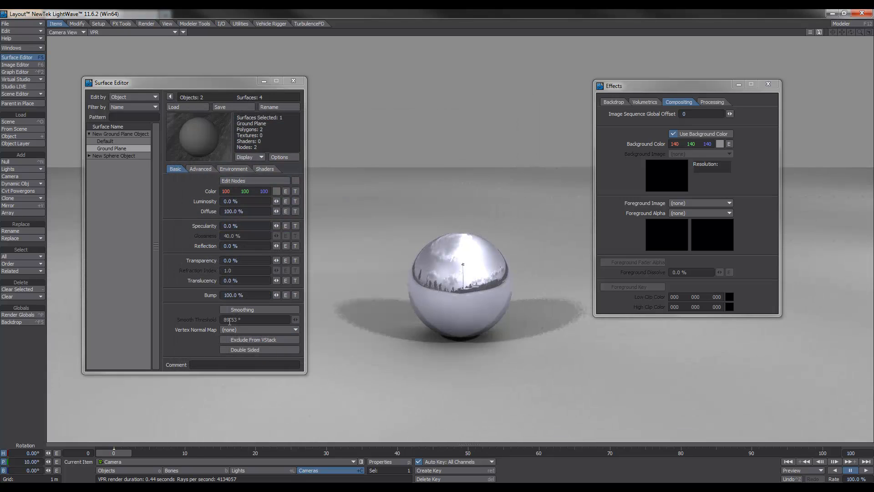
drag(643, 86, 671, 86)
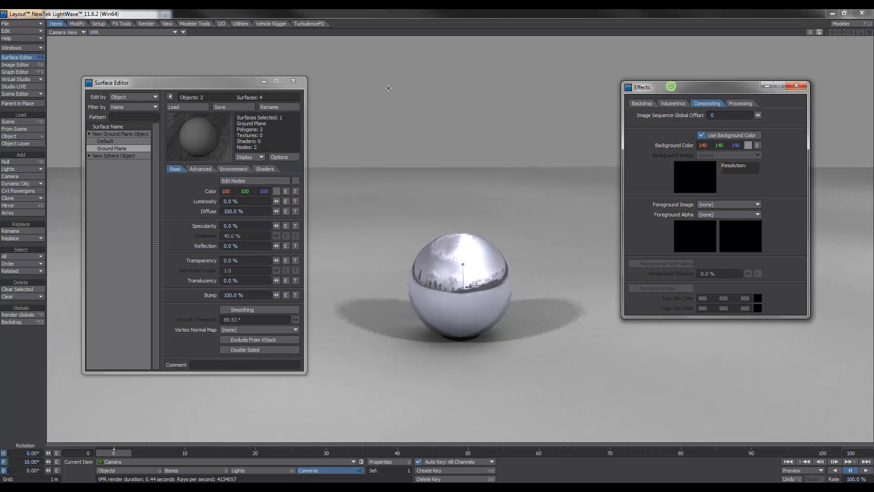
drag(232, 81, 206, 72)
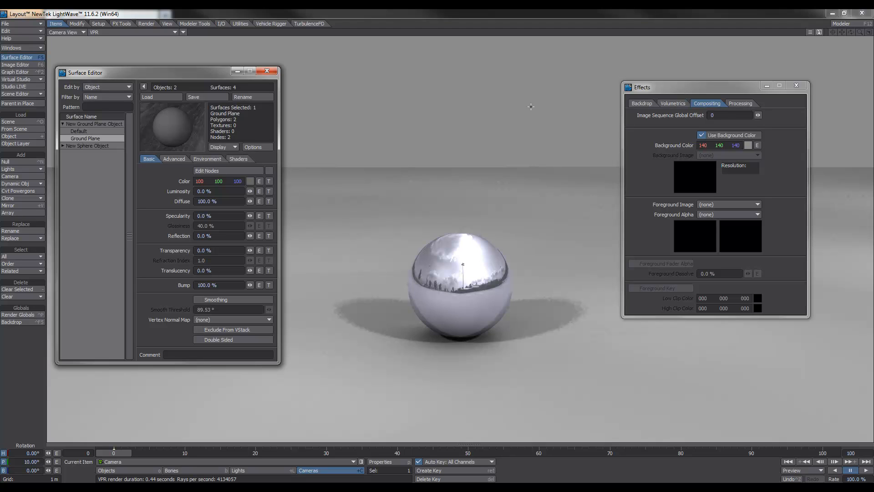
- Turn off Draft Mode in the VPR options
click(810, 32)
drag(255, 102, 378, 97)
click(367, 114)
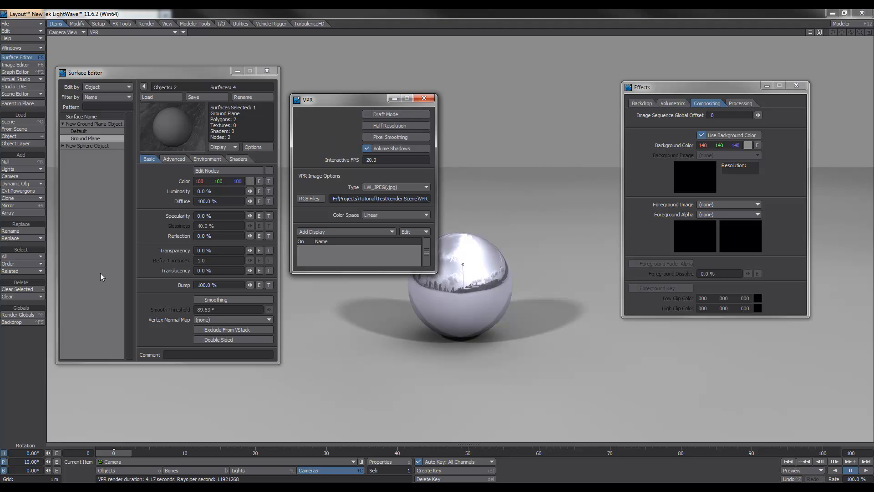
- Check the camera's minimum and maximum sample settings in Render Globals, and close the open settings windows
click(18, 315)
click(240, 83)
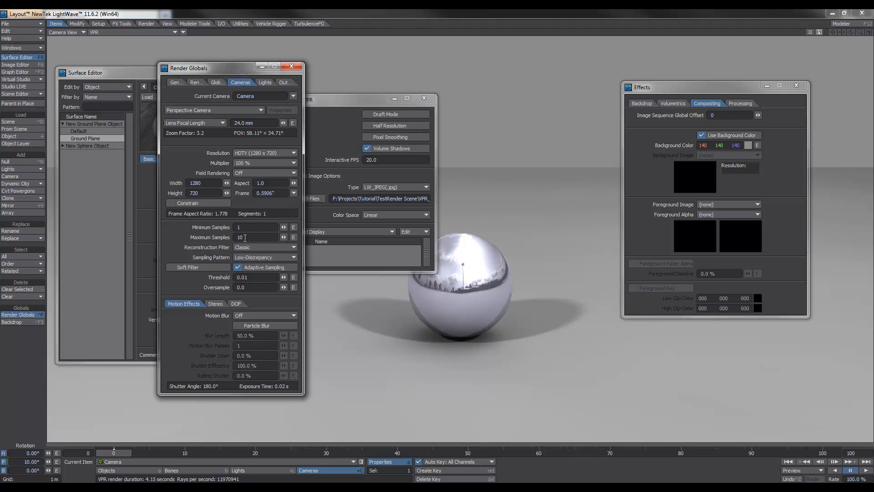
click(292, 68)
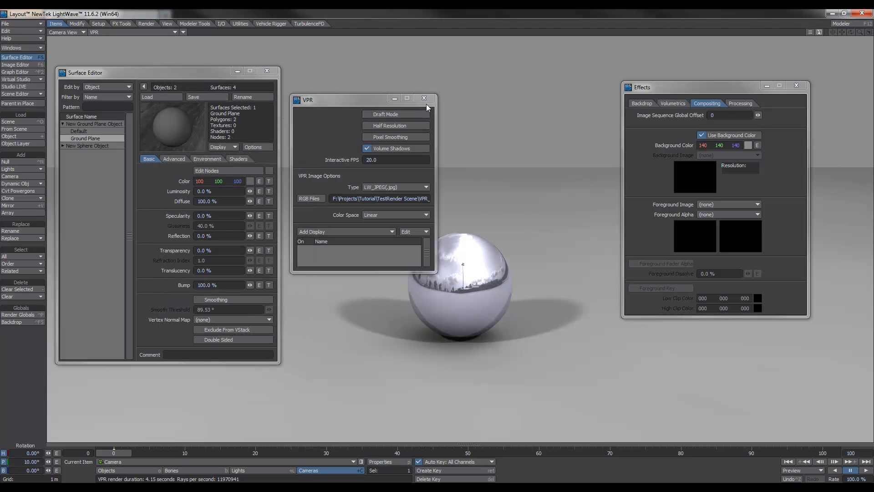
drag(414, 100, 410, 105)
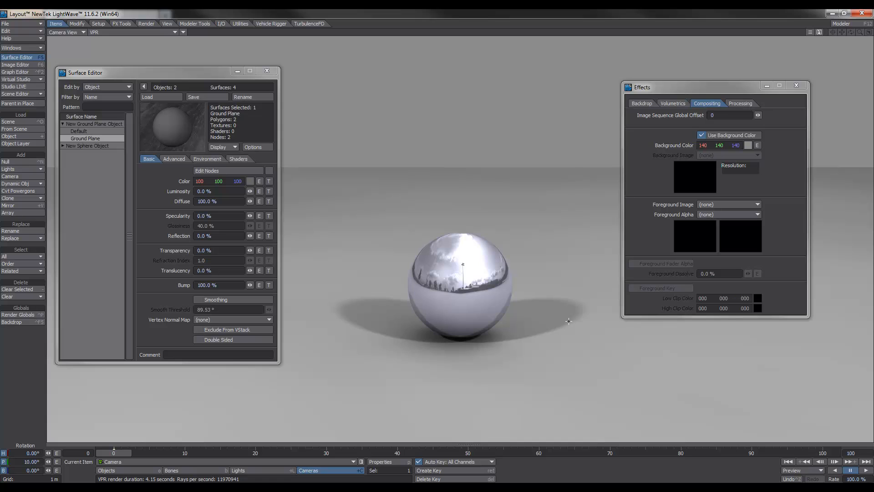
- Scale Light (1) to 3 on all three axes and close the Effects window
click(267, 470)
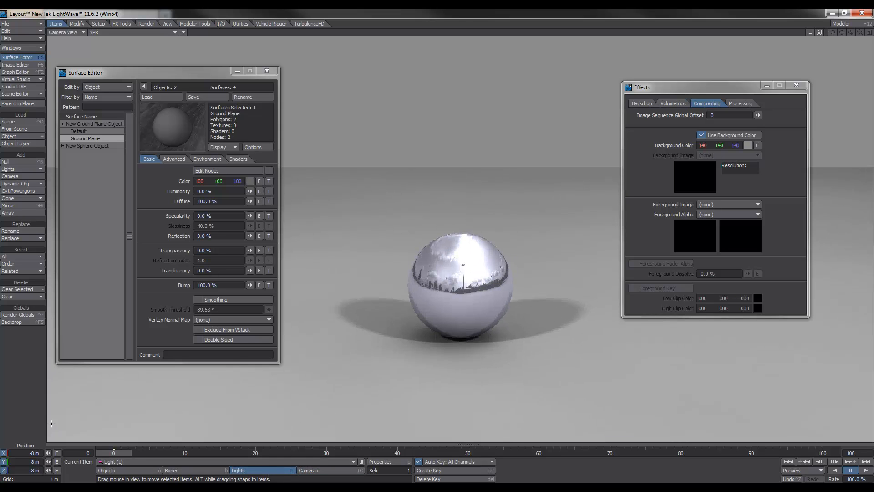
key(h)
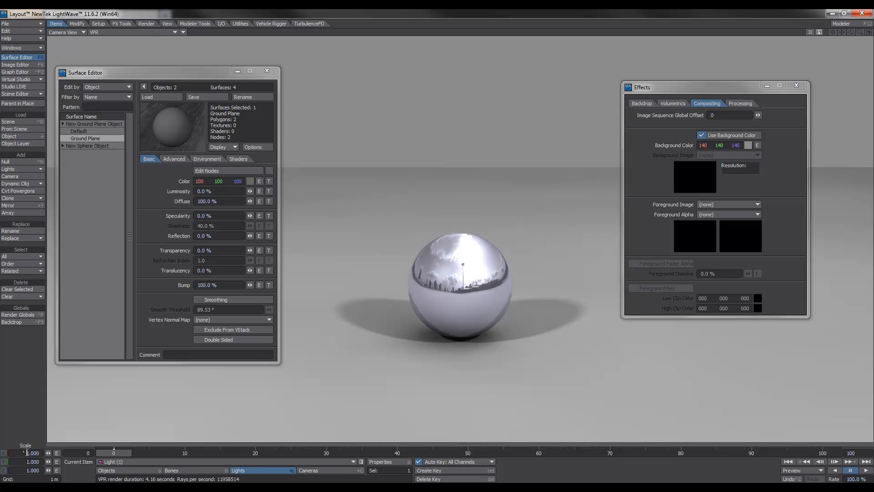
click(22, 453)
text(3)
key(Tab)
text(3)
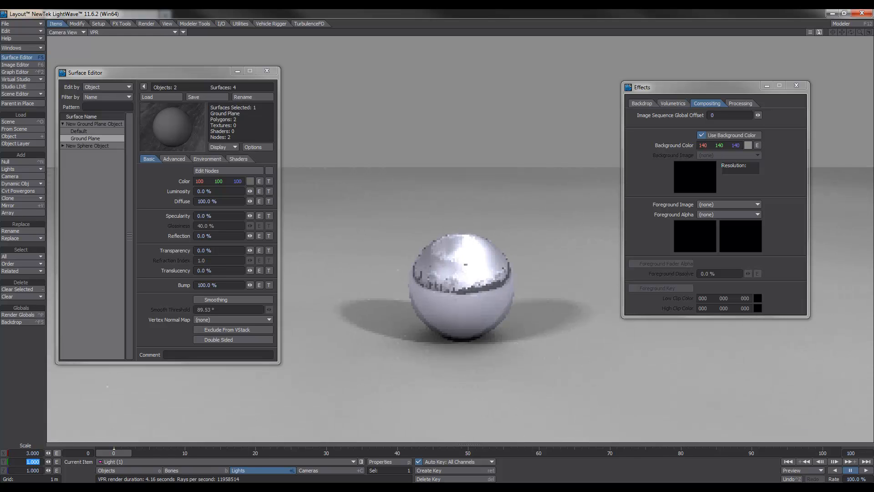
key(Tab)
text(3)
key(Return)
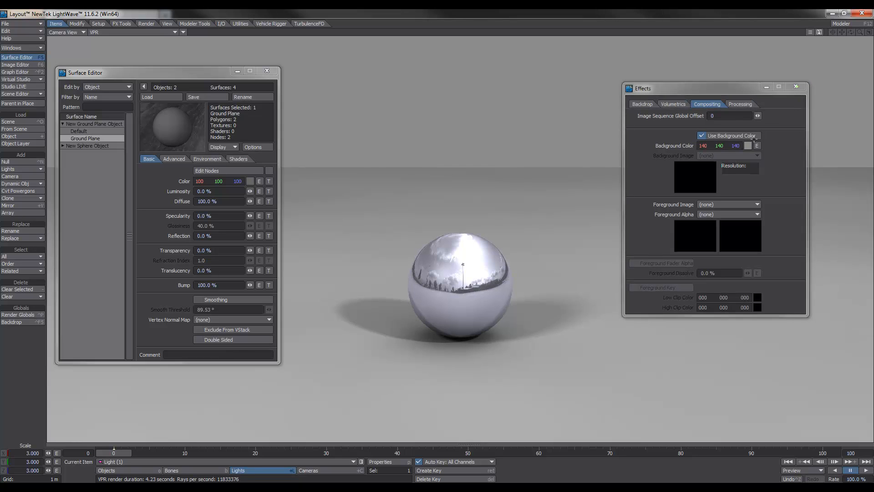
click(797, 85)
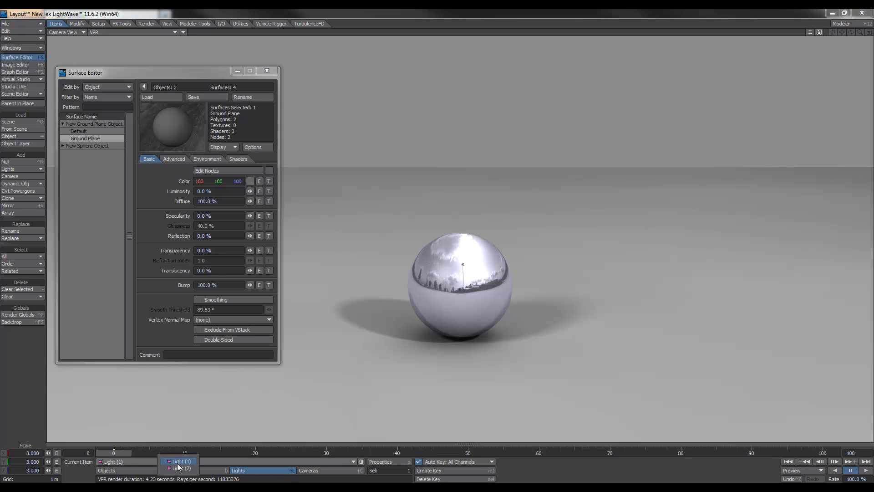
- Scale Light (2) to 3 on all three axes
click(178, 461)
click(176, 470)
click(30, 453)
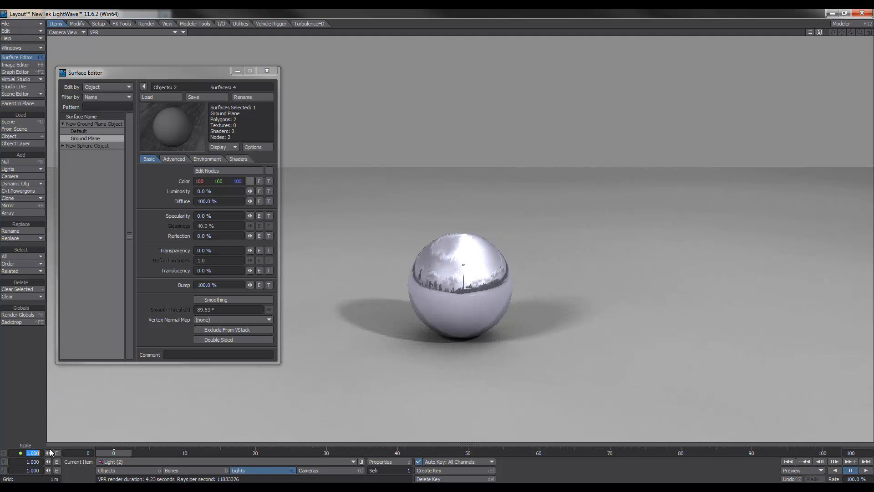
text(3)
key(Tab)
text(3)
key(Tab)
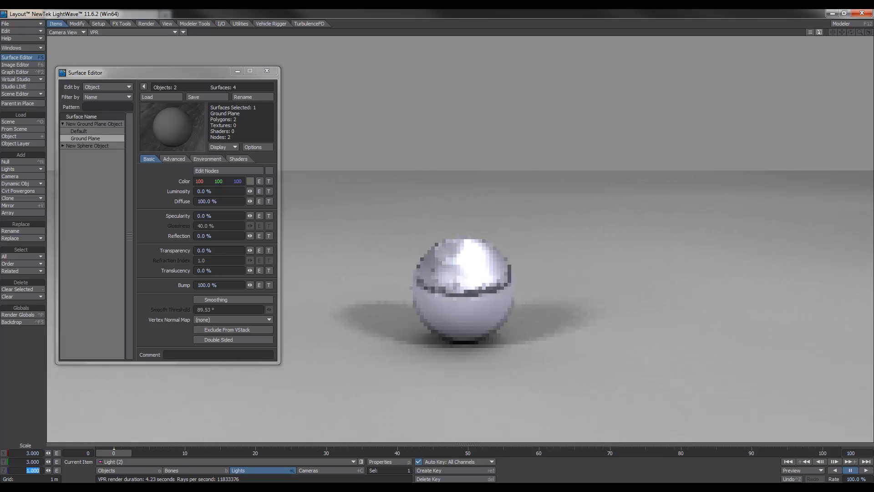
text(3)
key(Return)
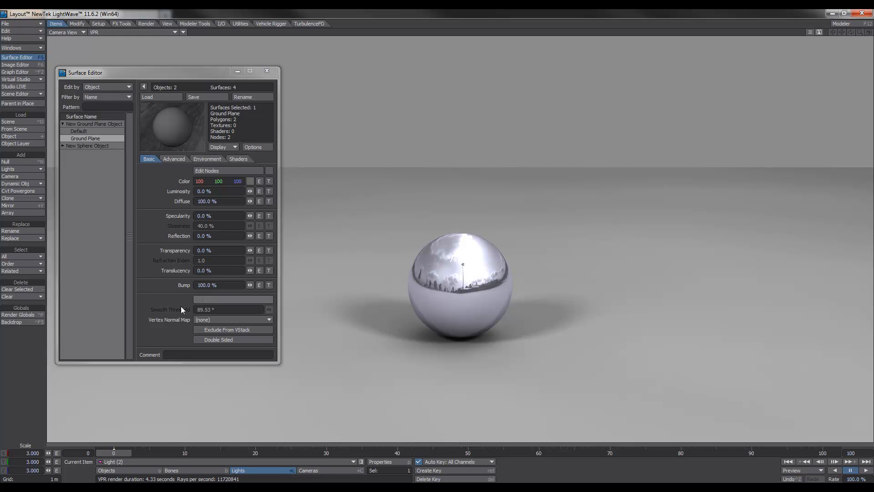
- Add fog to the scene's volumetric effects with the fog type Nonlinear 2
click(23, 322)
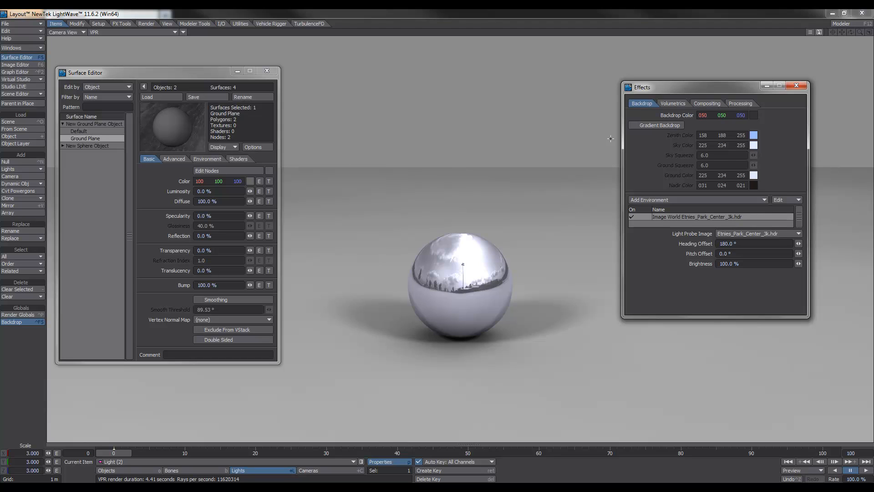
click(672, 104)
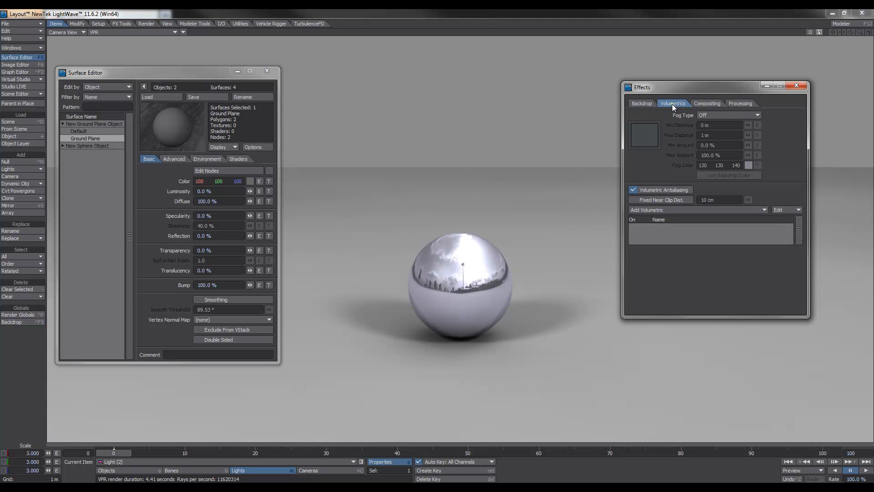
click(710, 116)
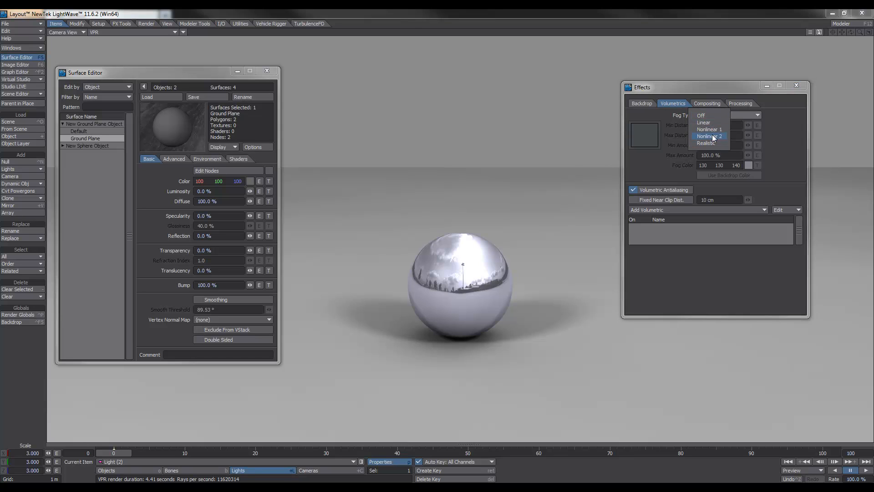
click(712, 136)
click(709, 115)
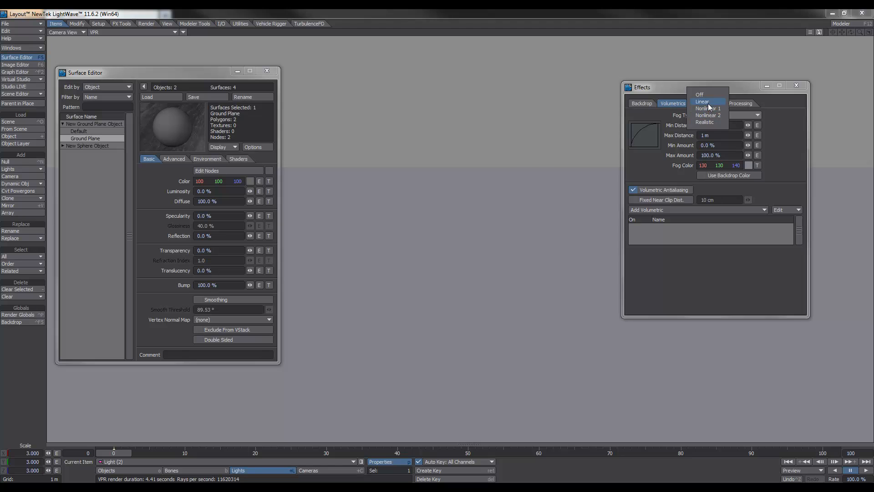
click(710, 116)
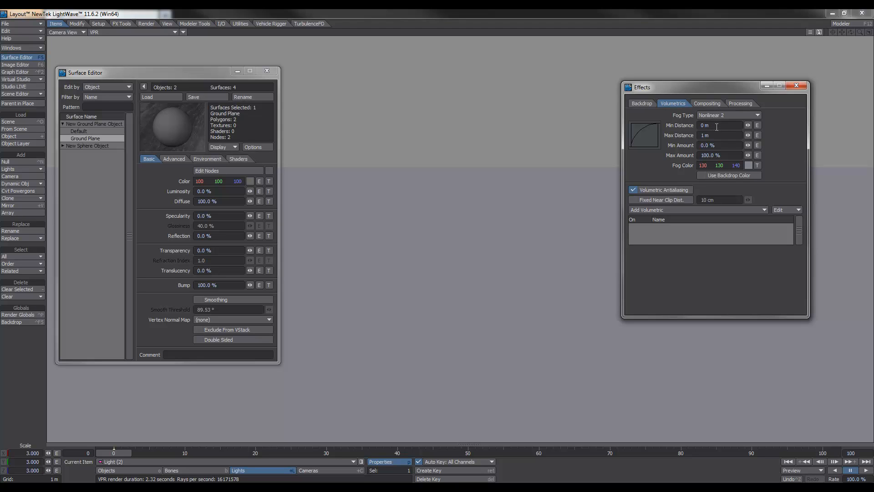
- Set the fog's minimum distance to 15 m and its maximum distance to 30 m
click(717, 127)
text(15)
key(Tab)
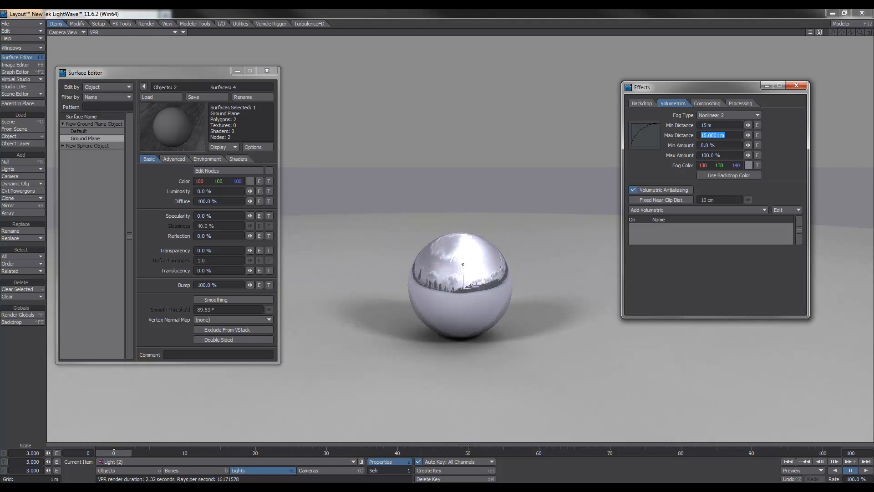
text(30)
key(Tab)
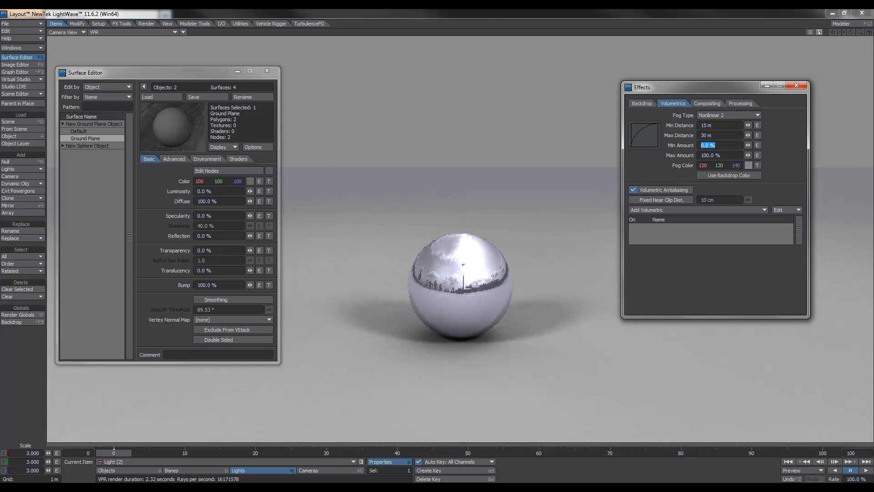
- Make the fog use the backdrop color
click(700, 177)
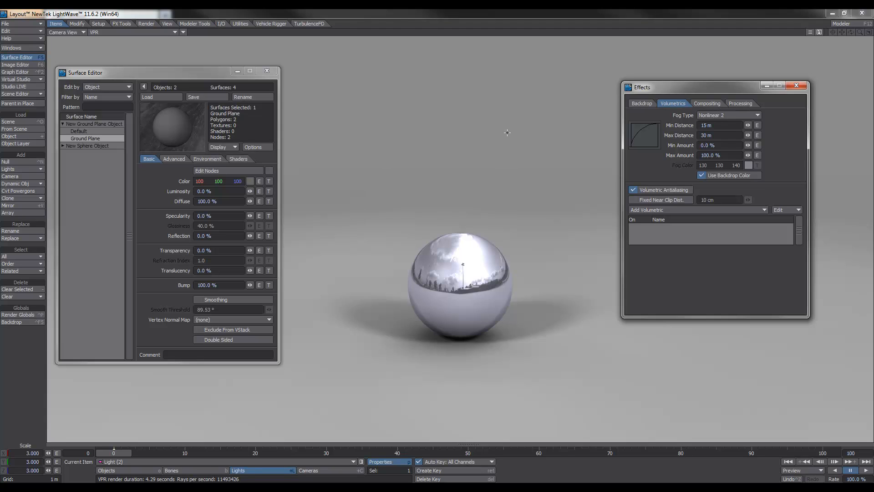
- Display the camera view as Shaded Solid and open the display preferences, placed clear of the sphere
click(153, 32)
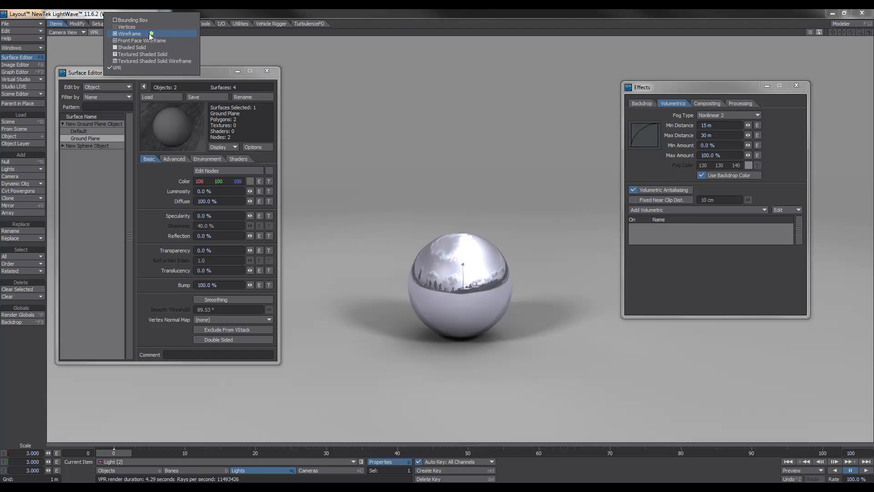
click(135, 40)
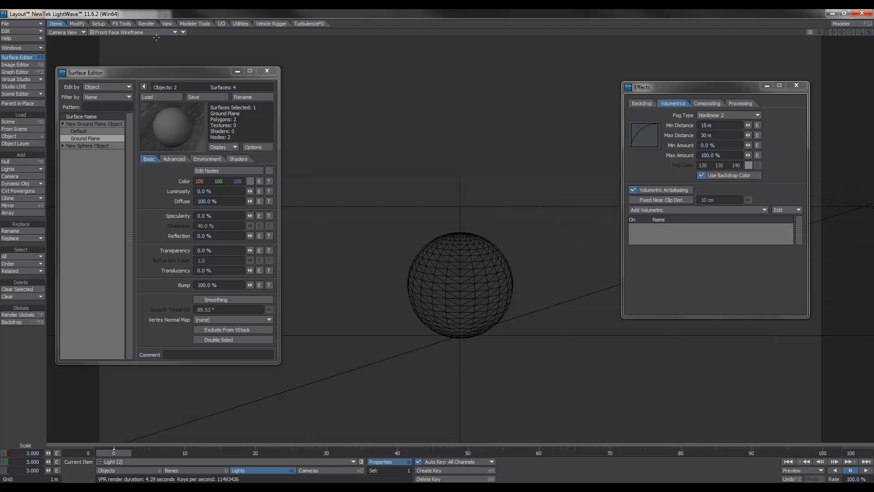
key(d)
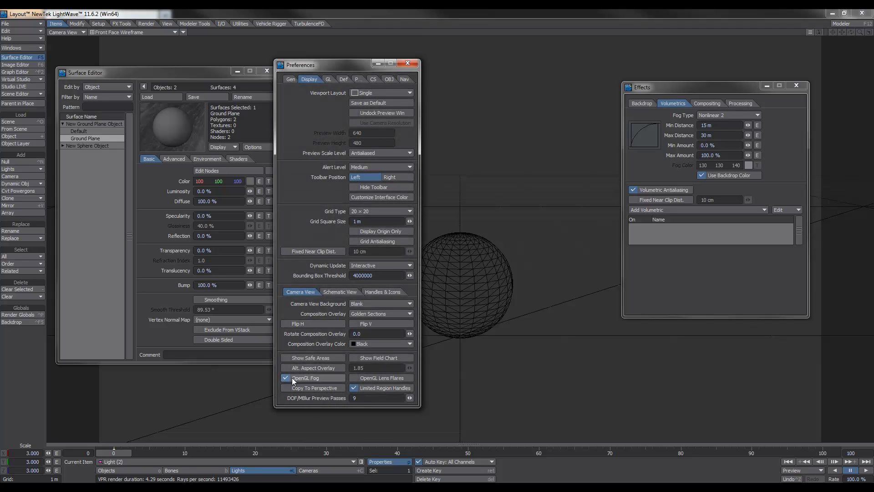
click(139, 32)
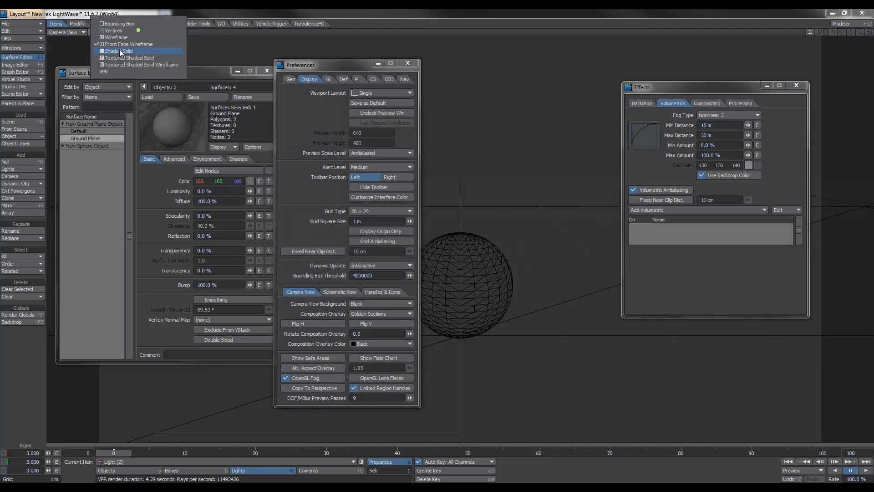
click(119, 50)
mouse_move(338, 66)
mouse_down()
mouse_move(598, 97)
mouse_move(627, 64)
mouse_up()
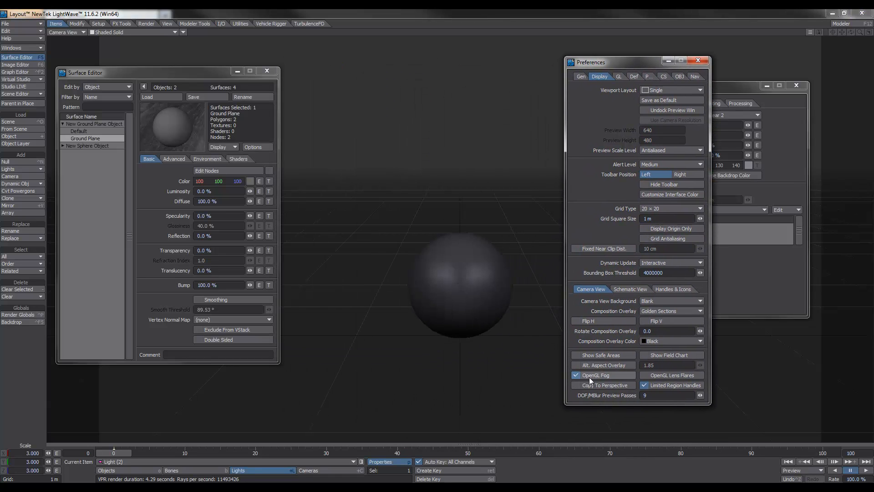
- Toggle OpenGL Fog off and on to compare the shaded camera view, leave it enabled and close the preferences
click(576, 376)
click(576, 375)
click(576, 375)
click(576, 375)
click(575, 376)
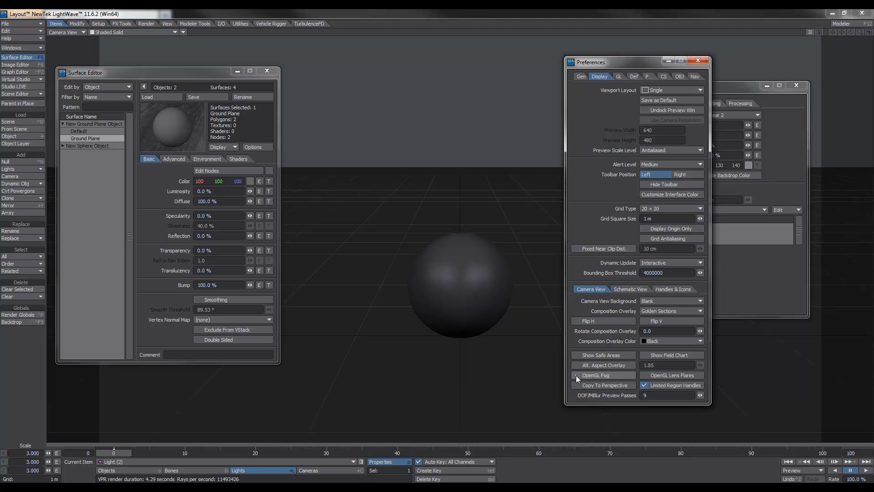
click(575, 375)
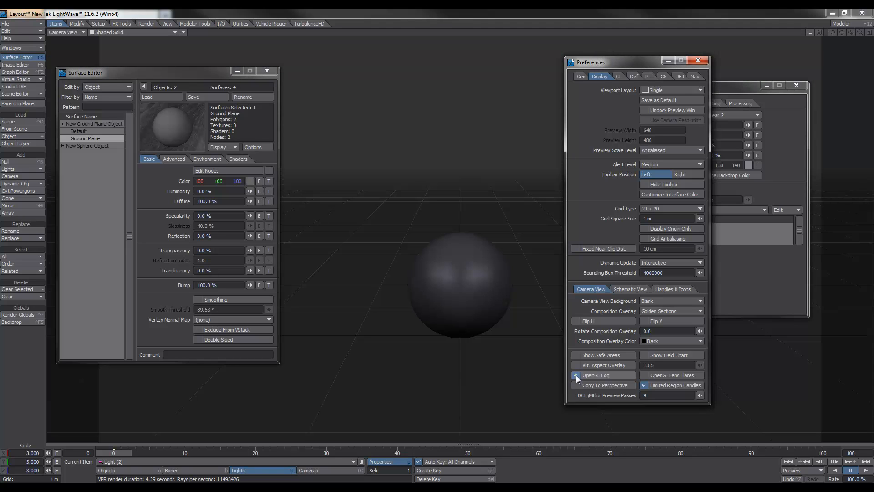
click(699, 61)
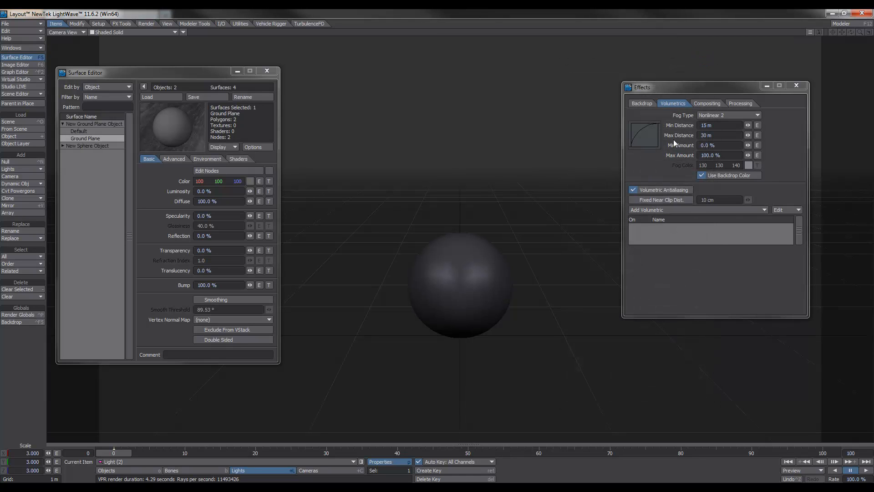
- Return the camera view to VPR and close the Effects and Surface Editor windows
click(796, 85)
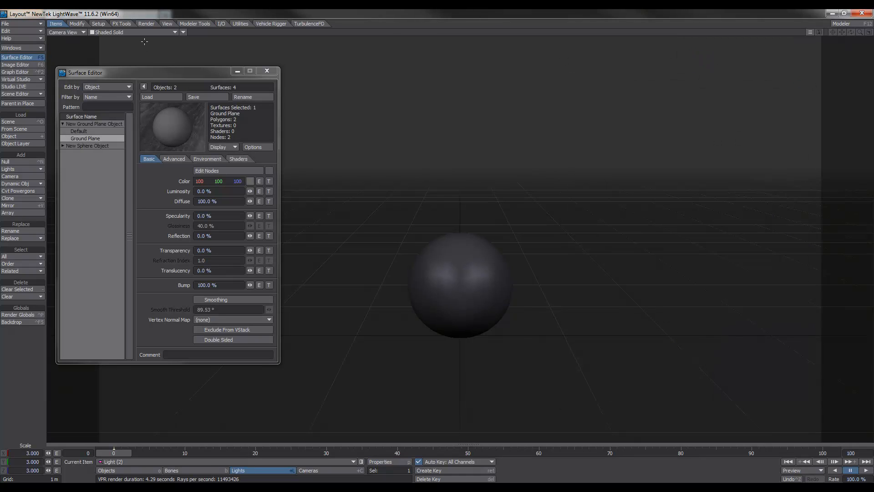
click(141, 32)
click(114, 67)
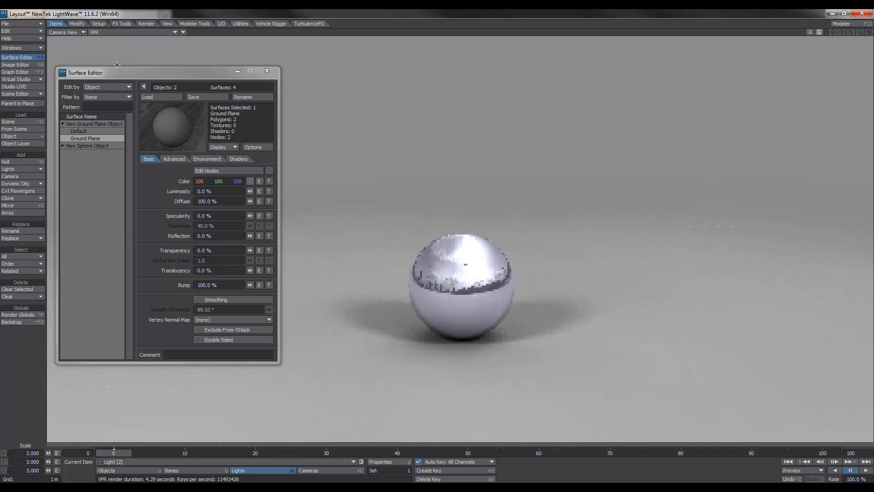
click(267, 70)
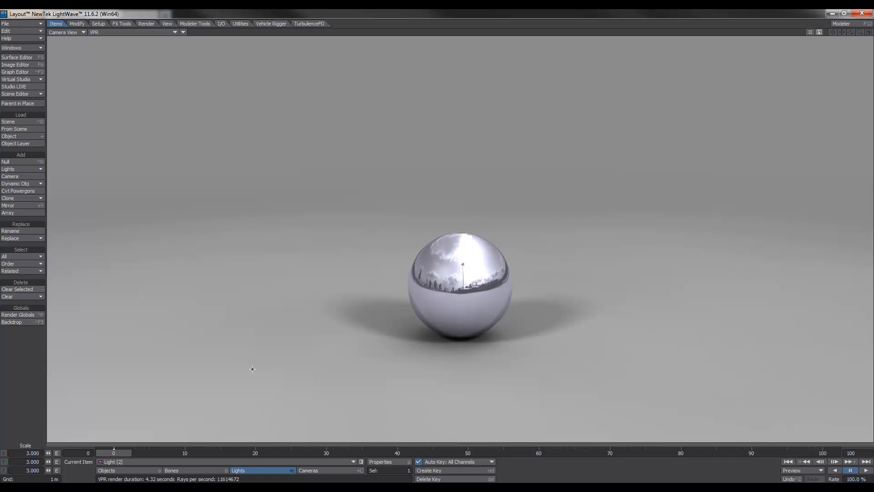
- Reopen the surface and backdrop settings and set the Ground Plane surface color to 50, 50, 50 from the Grey BG collection
key(F5)
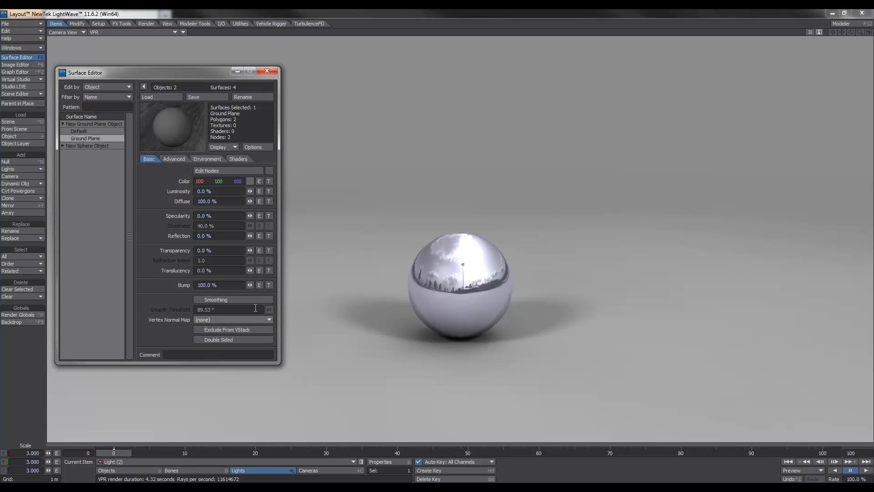
click(31, 322)
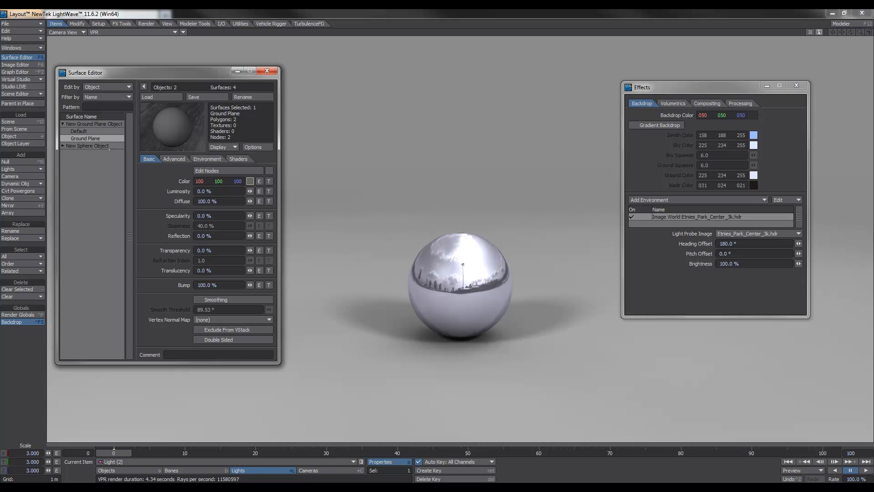
click(250, 181)
click(541, 182)
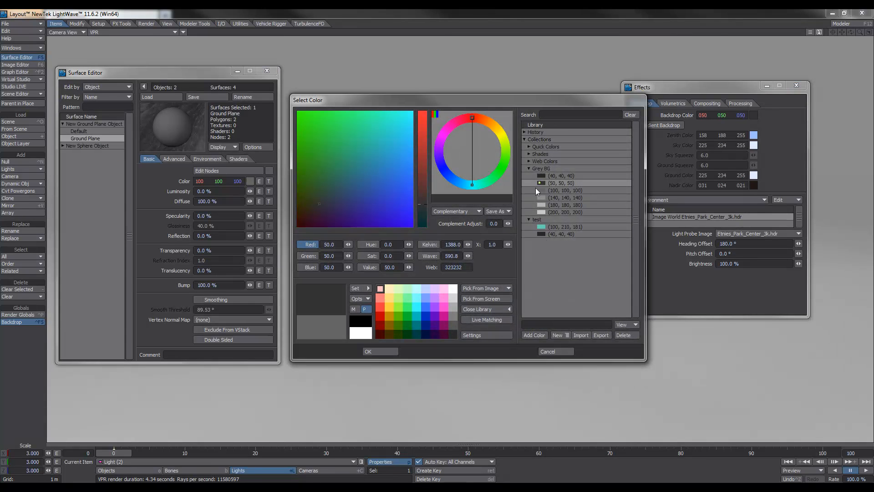
click(381, 351)
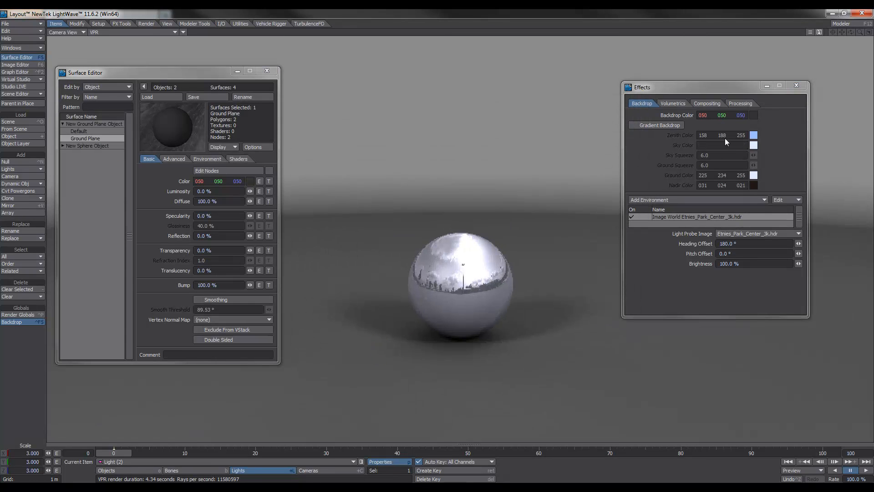
- Set the compositing background color to 40, 40, 40 from the Grey BG collection
click(708, 104)
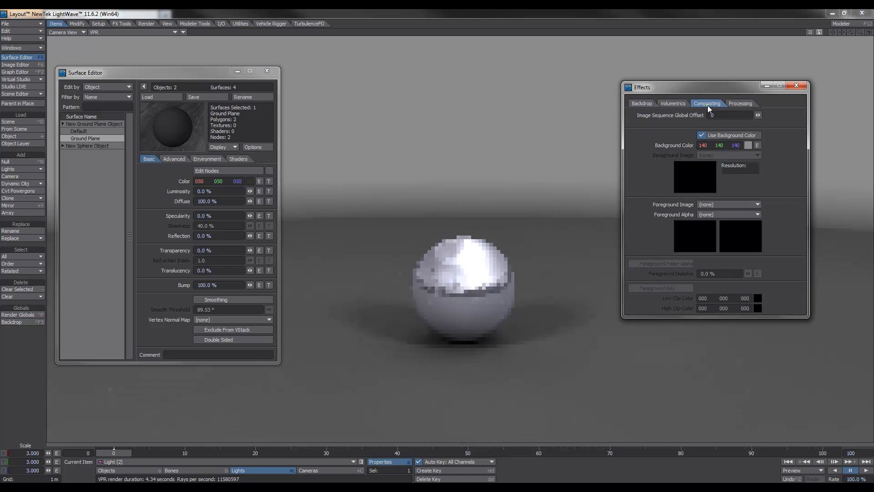
click(747, 146)
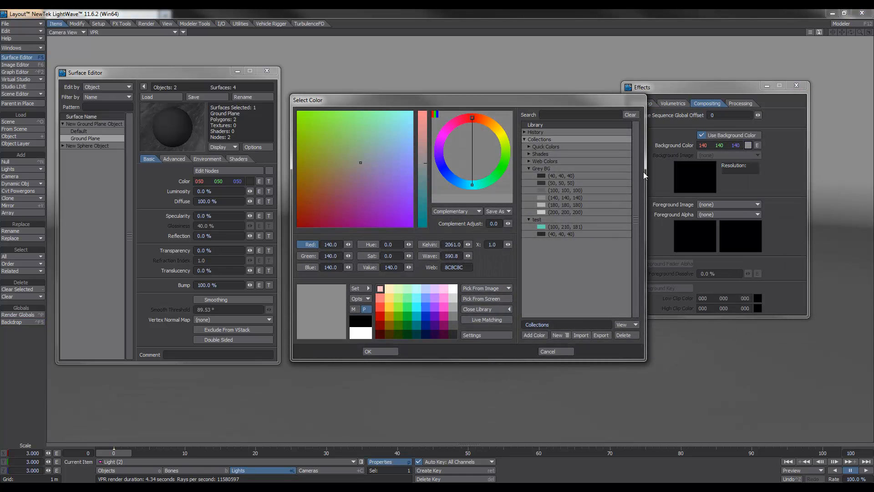
click(543, 176)
click(368, 351)
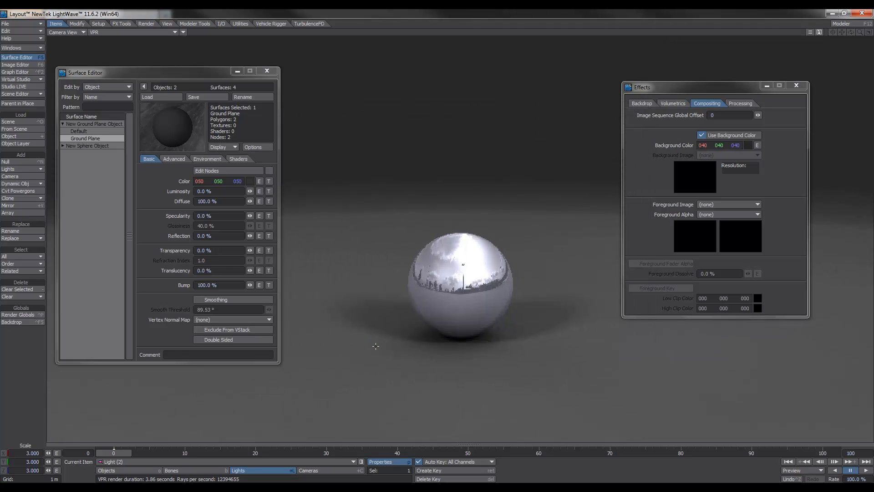
- Set the compositing background color to 50, 50, 50 from the Grey BG collection
click(749, 146)
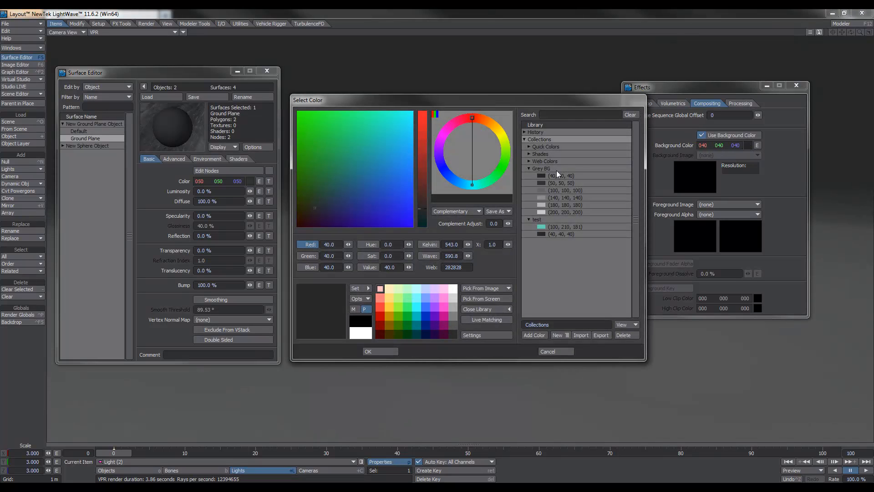
click(542, 182)
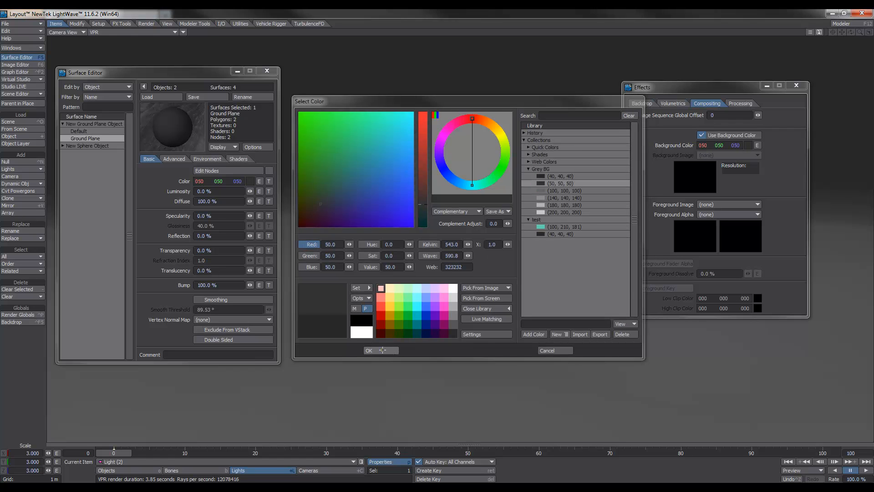
click(368, 351)
- Set the Ground Plane surface color to 40, 40, 40 and close the Surface Editor and Effects windows
click(250, 181)
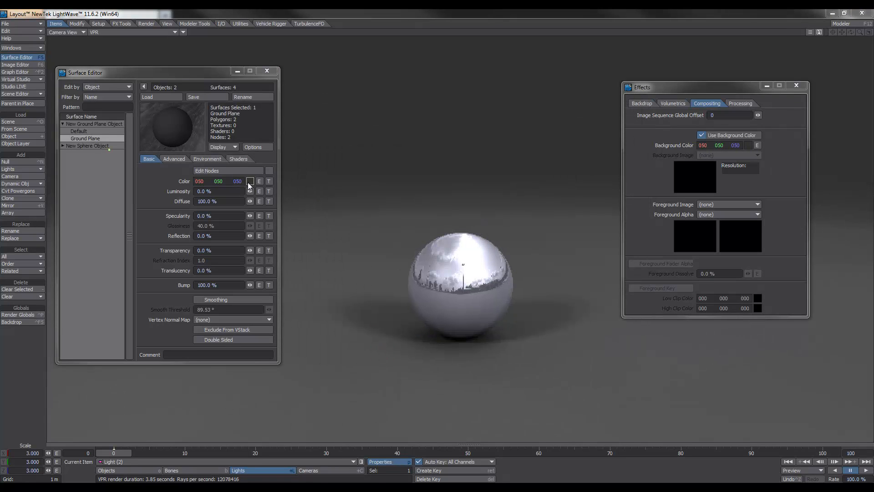
click(543, 175)
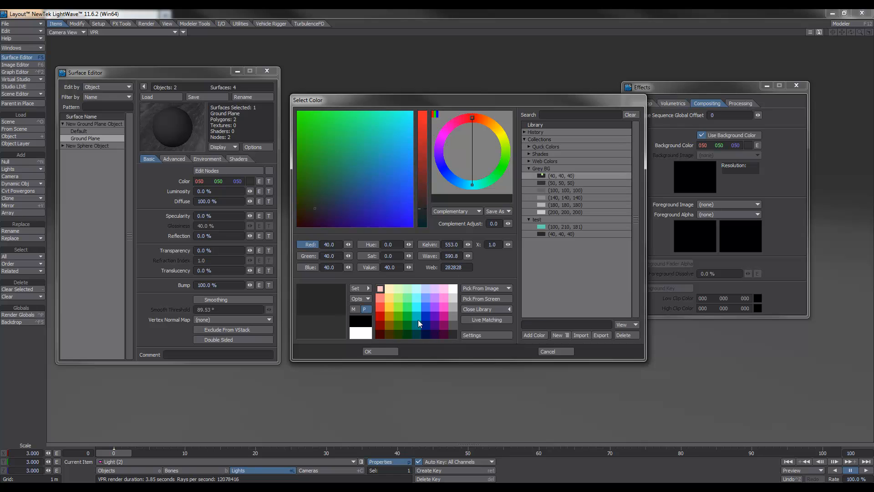
click(367, 351)
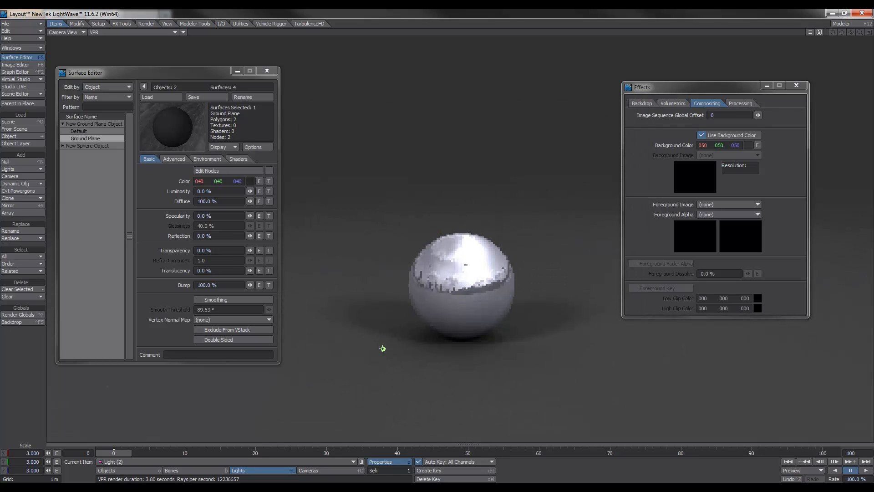
click(268, 71)
click(796, 85)
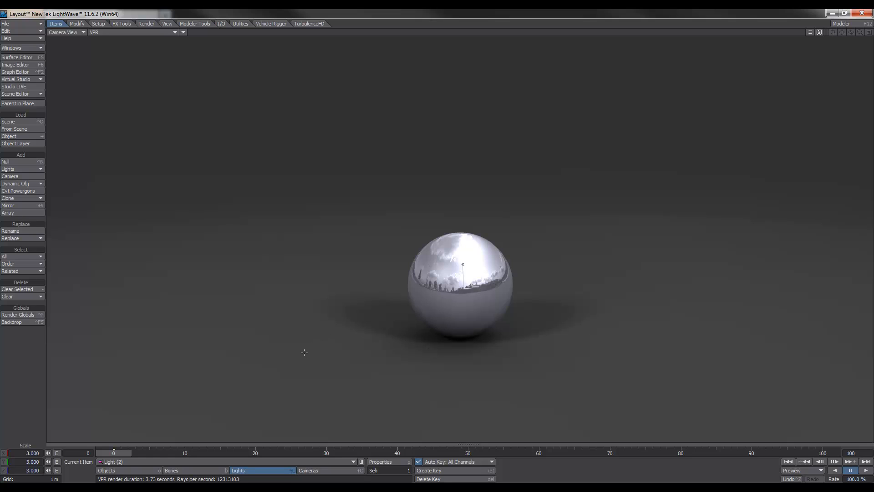
- Set the Ground Plane surface color to black (0, 0, 0) and its alpha channel to Shadow Density
key(F5)
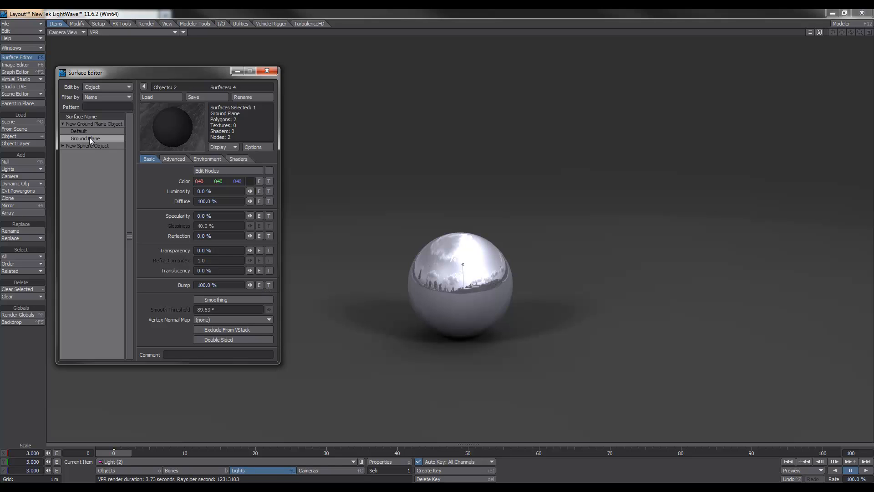
right_drag(250, 181, 110, 149)
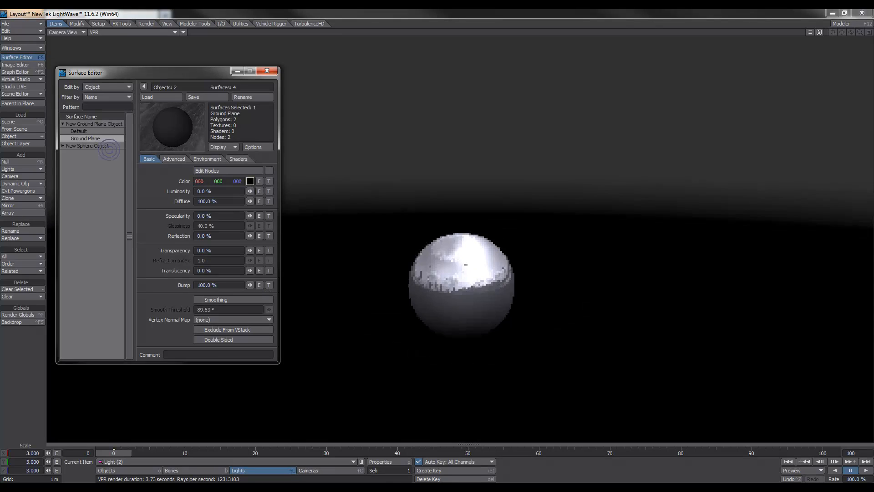
click(172, 158)
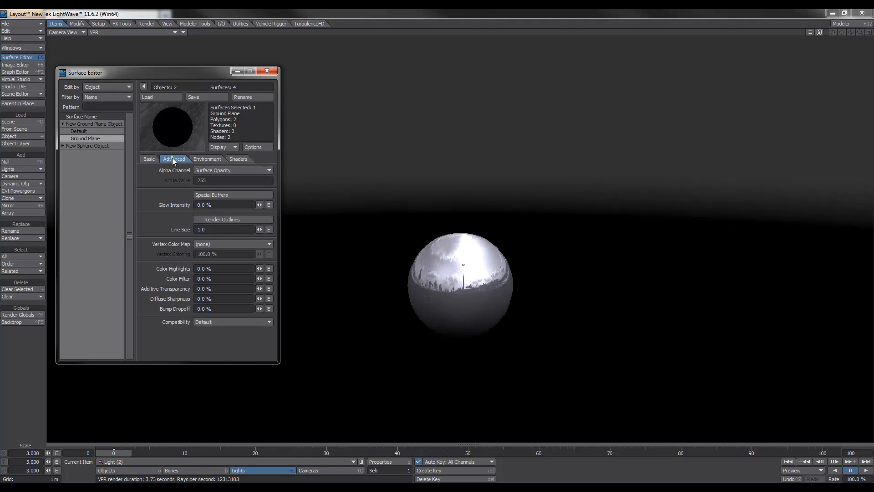
click(222, 171)
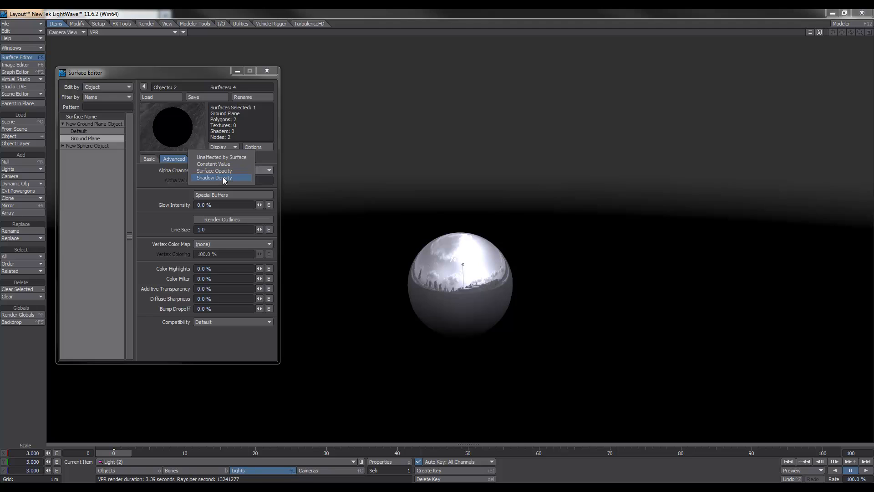
click(222, 178)
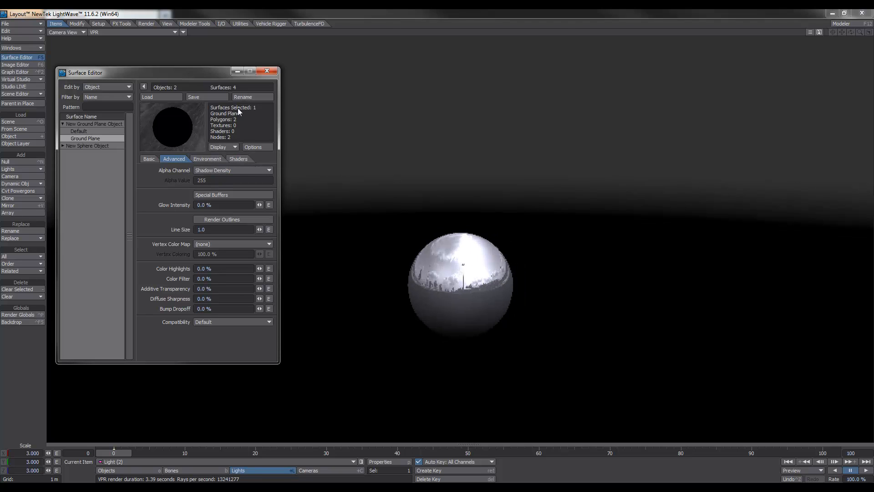
click(268, 70)
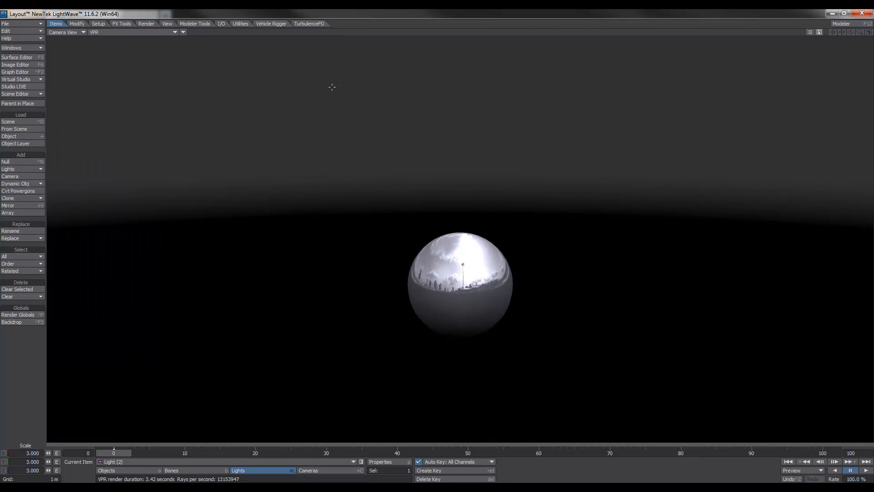
- Render the current frame and continue to the finished image once rendering completes
click(146, 23)
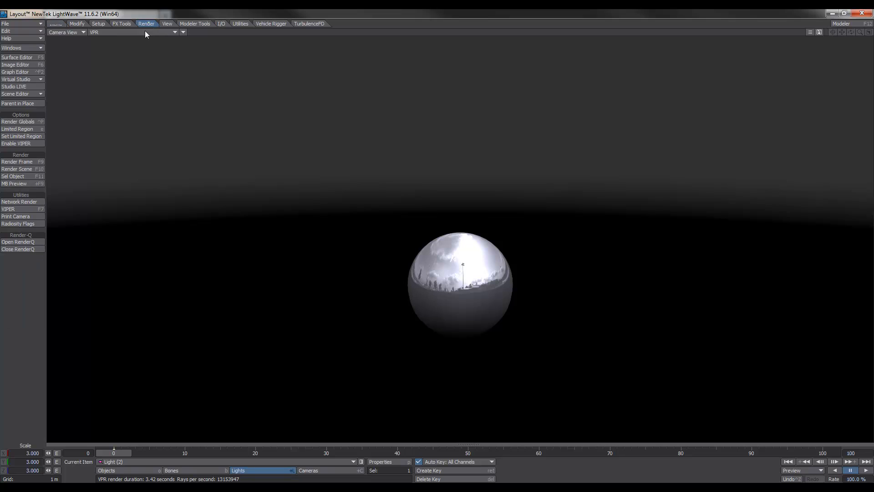
click(29, 162)
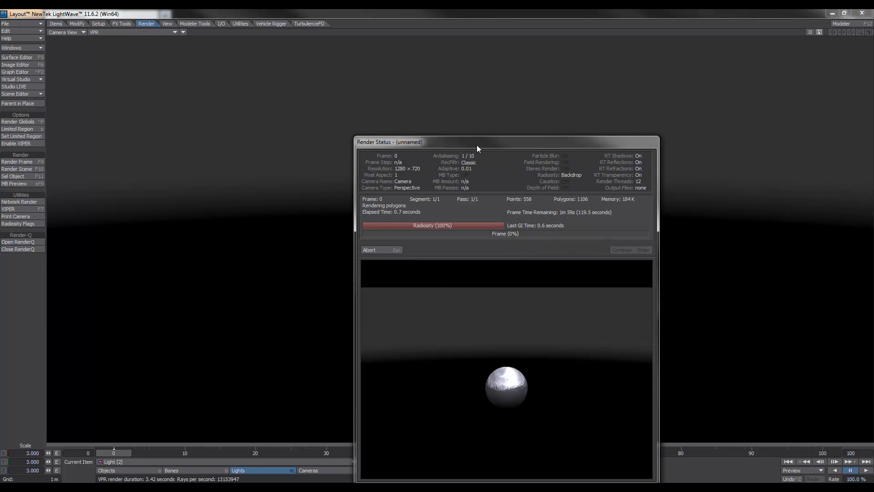
drag(477, 144, 458, 90)
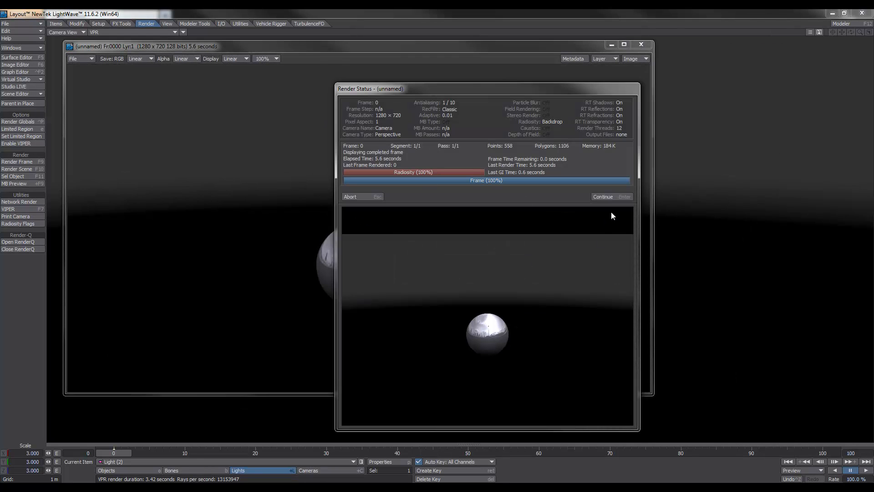
click(609, 196)
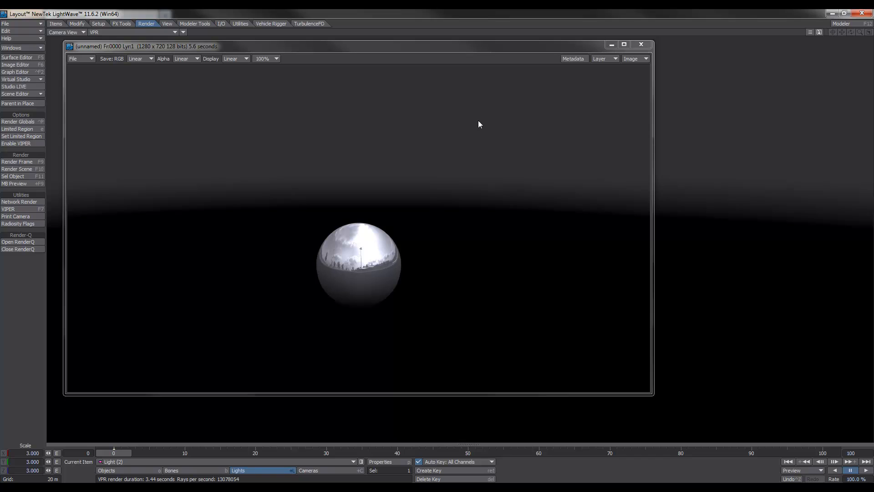
- Display the alpha channel of the finished render, and return to its color image
click(638, 58)
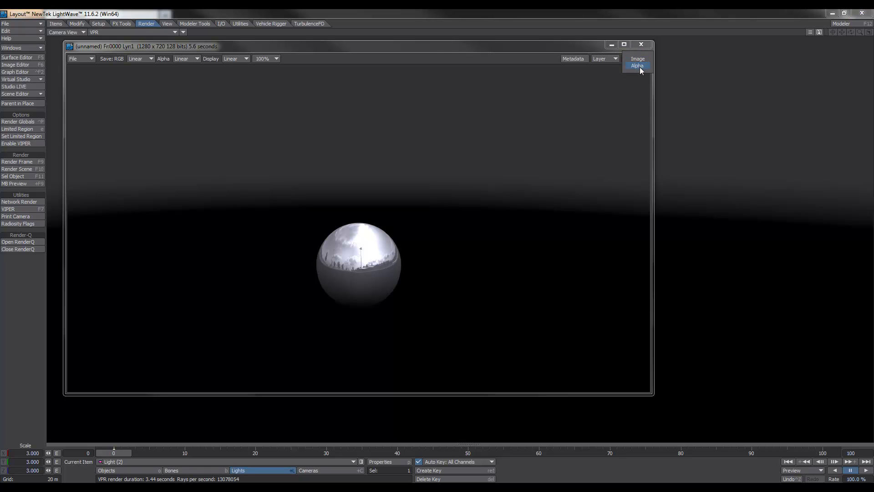
click(640, 67)
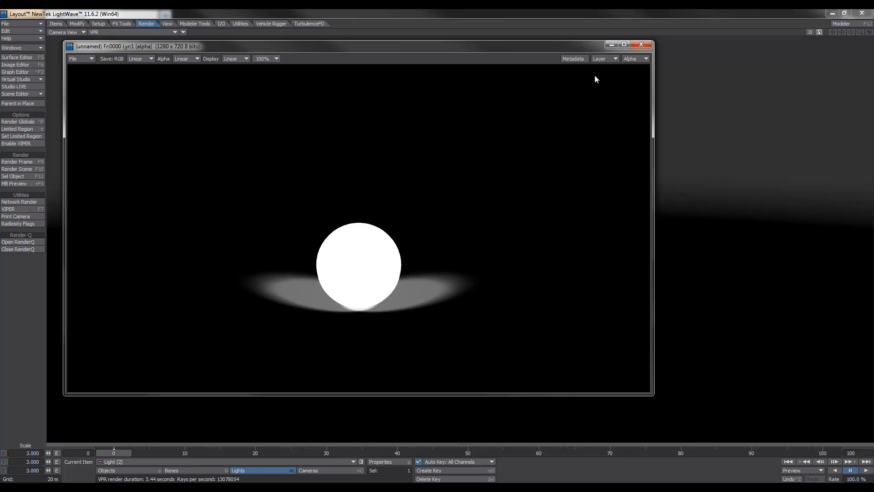
click(630, 58)
click(631, 52)
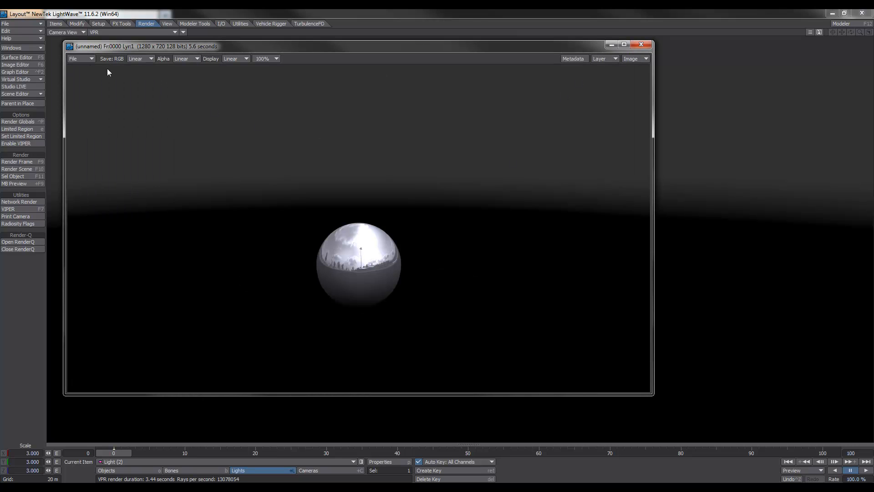
- Look through the file formats available for saving the render as RGBA, without saving it
click(82, 59)
mouse_move(82, 62)
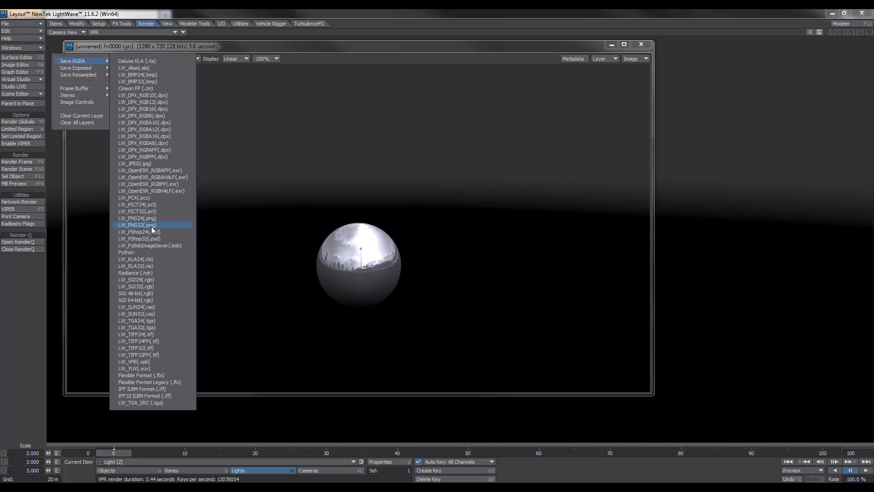
click(358, 46)
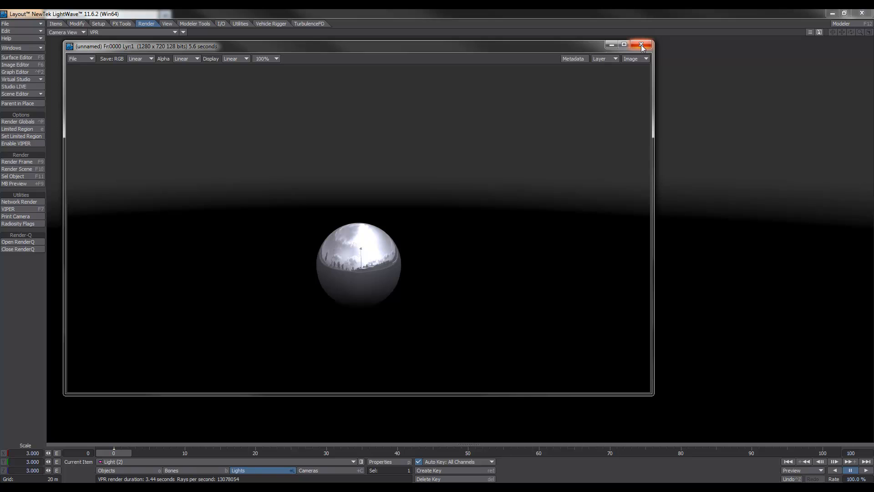
- Examine the render's alpha channel again and close the render window
click(635, 62)
click(635, 70)
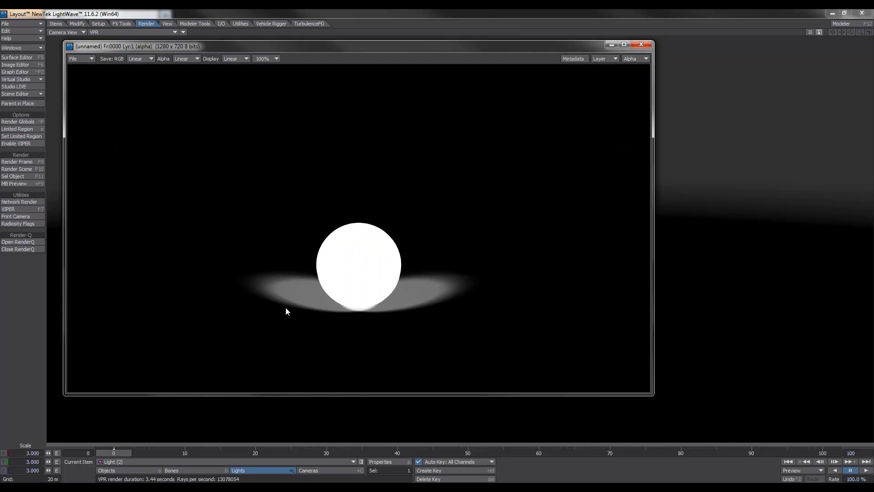
click(641, 44)
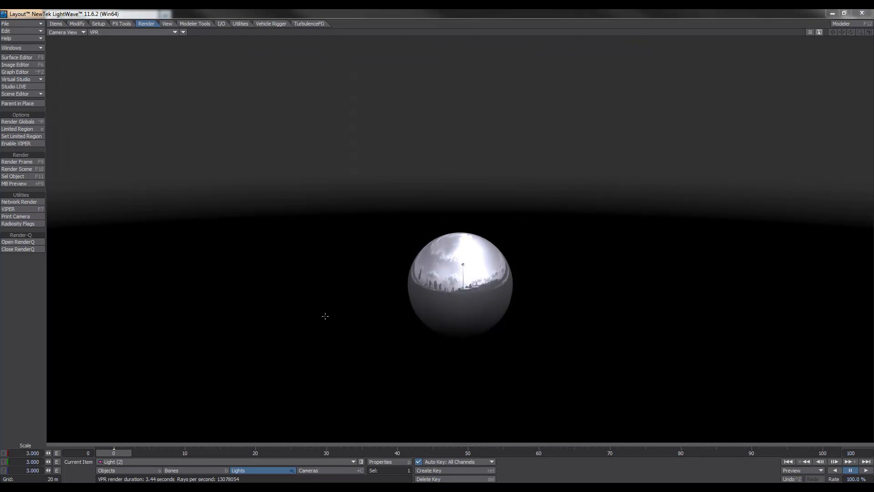
- Brighten the Ground Plane surface color to 48, 48, 48
key(F5)
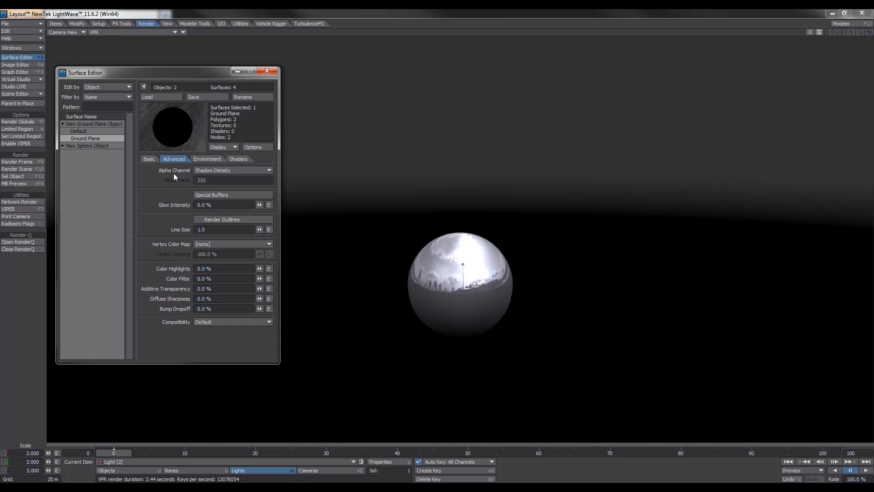
click(149, 159)
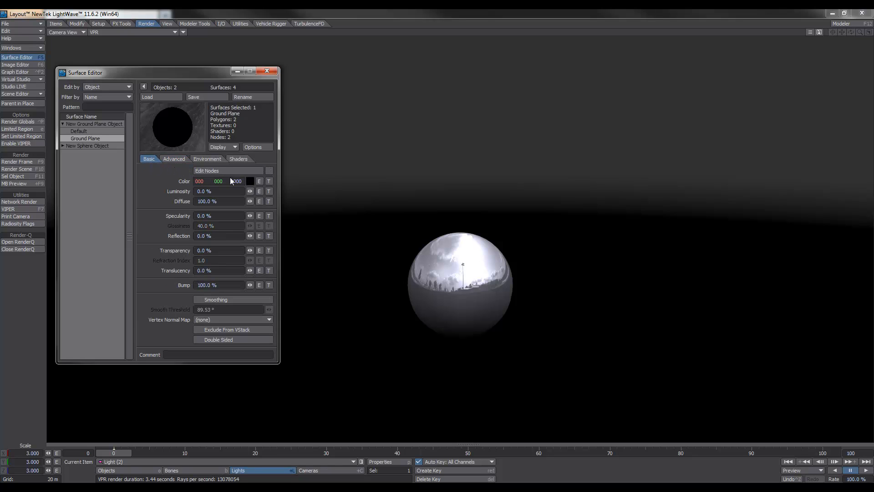
right_drag(252, 181, 274, 182)
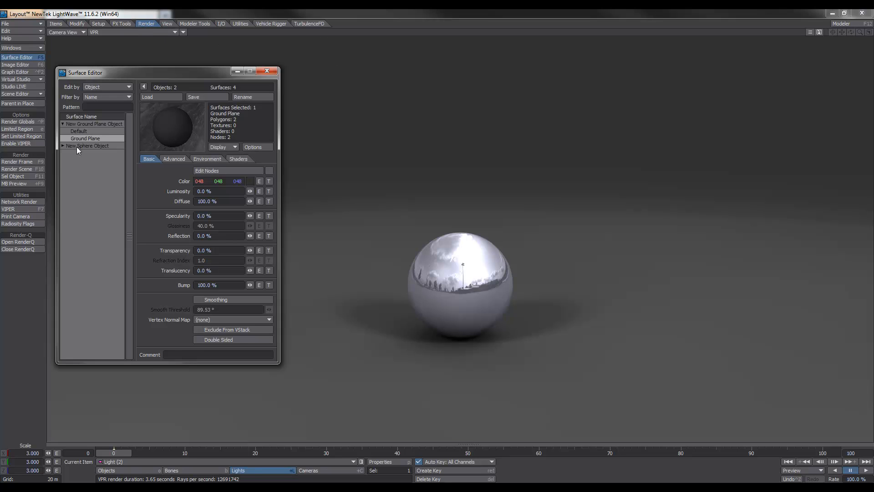
- Render the current frame, examine its alpha channel, and close the render window and the Surface Editor
click(18, 162)
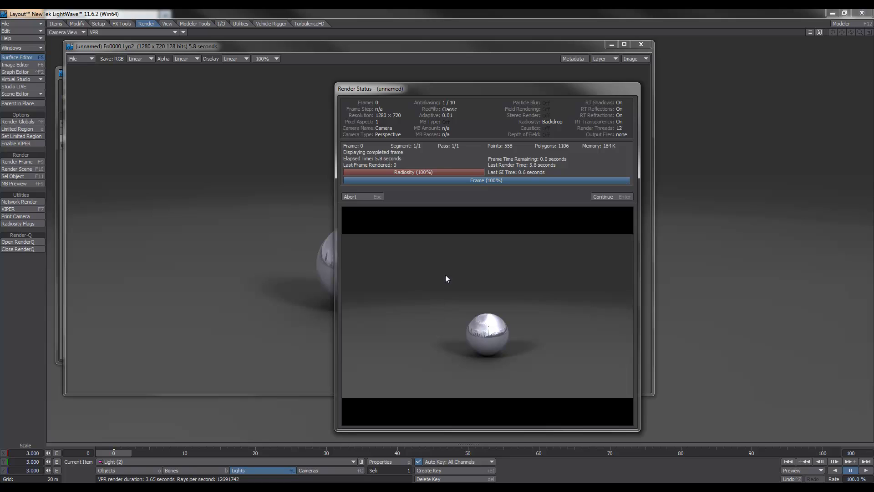
click(611, 196)
click(633, 60)
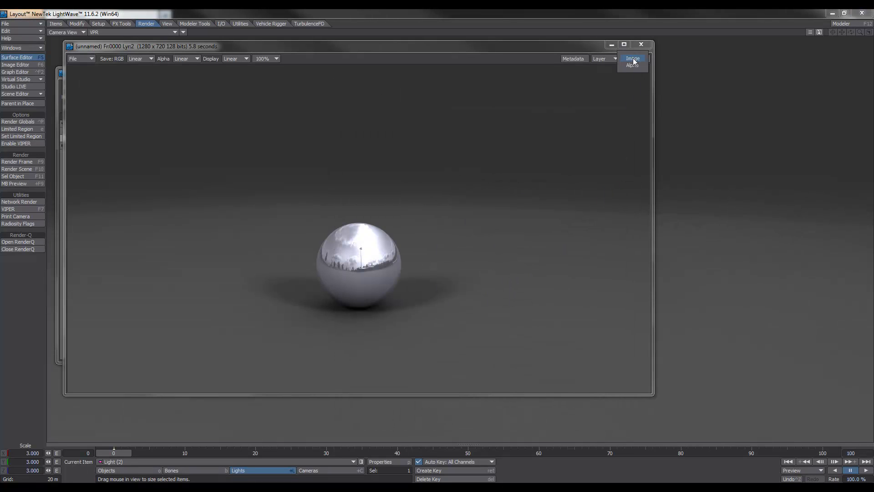
click(633, 65)
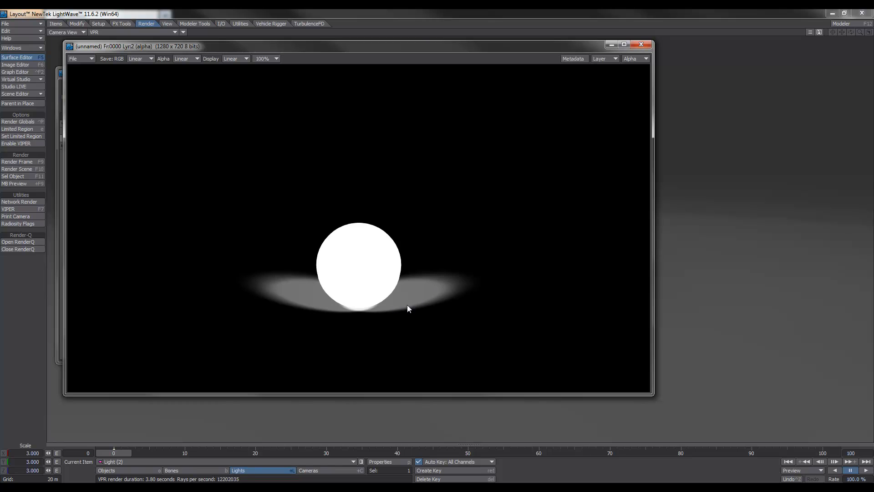
click(643, 44)
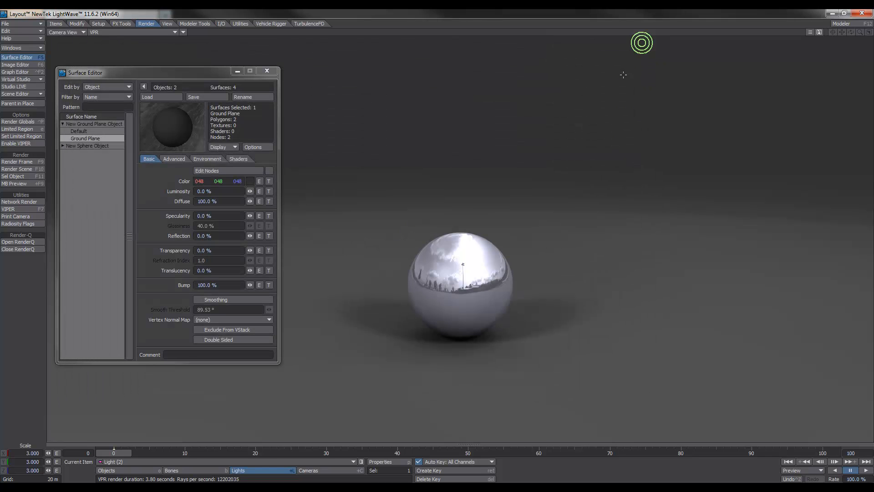
click(267, 70)
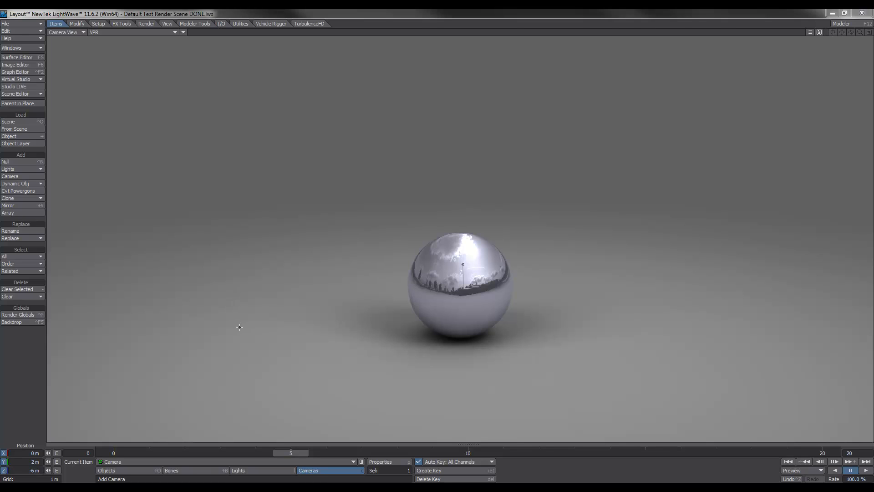
- Compare the ground and background shades of the finished test scene at frames 0, 5, 10, 15 and 20
click(115, 452)
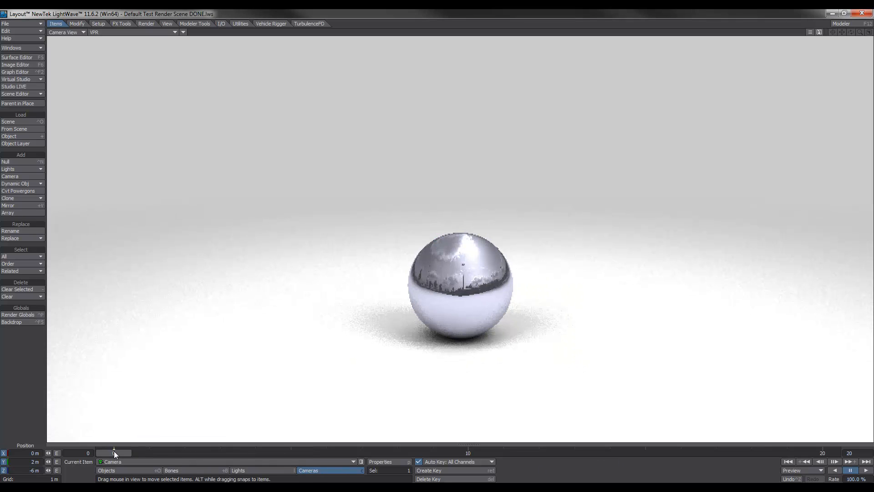
click(291, 452)
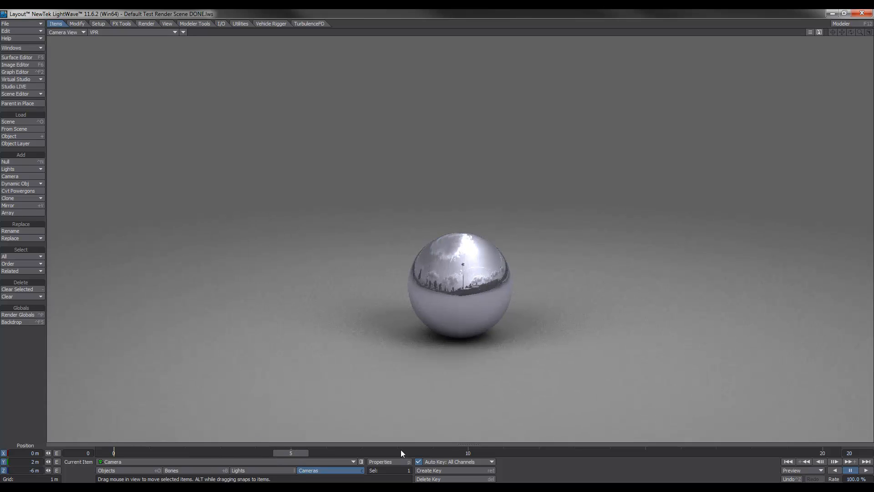
click(468, 453)
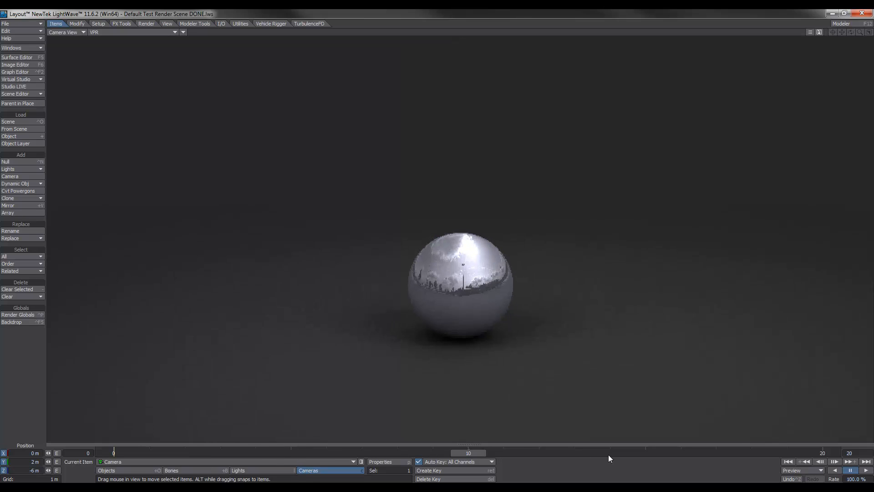
click(646, 454)
click(826, 453)
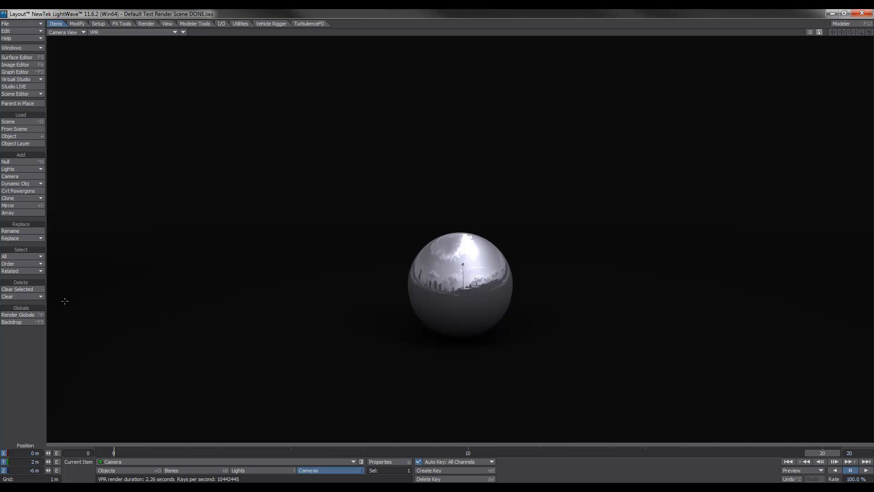
- Examine the envelope that animates the compositing background color, and close the Graph Editor
click(37, 321)
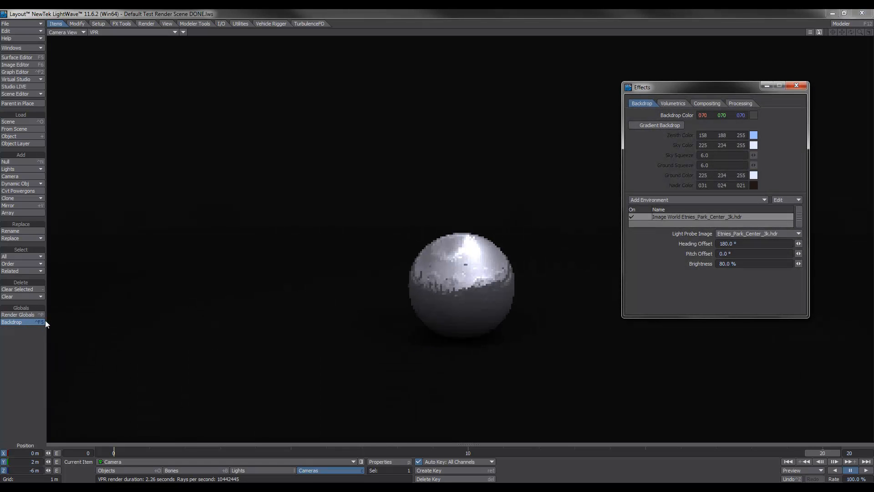
click(708, 103)
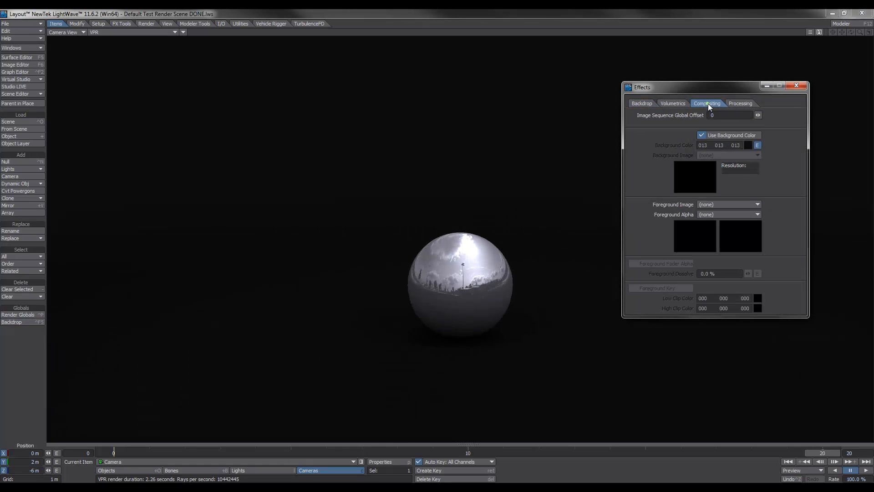
click(759, 146)
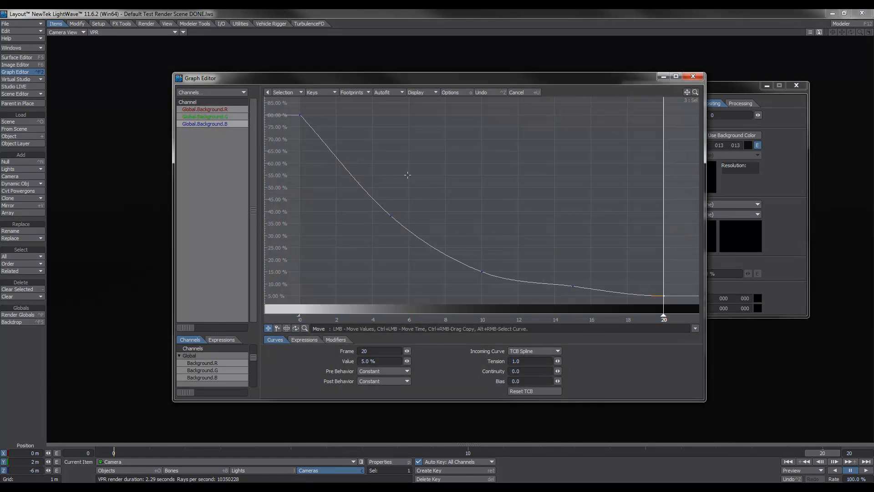
click(693, 76)
- Examine the color envelope of the Test Render Ground's Default surface, and close the Graph Editor
key(F5)
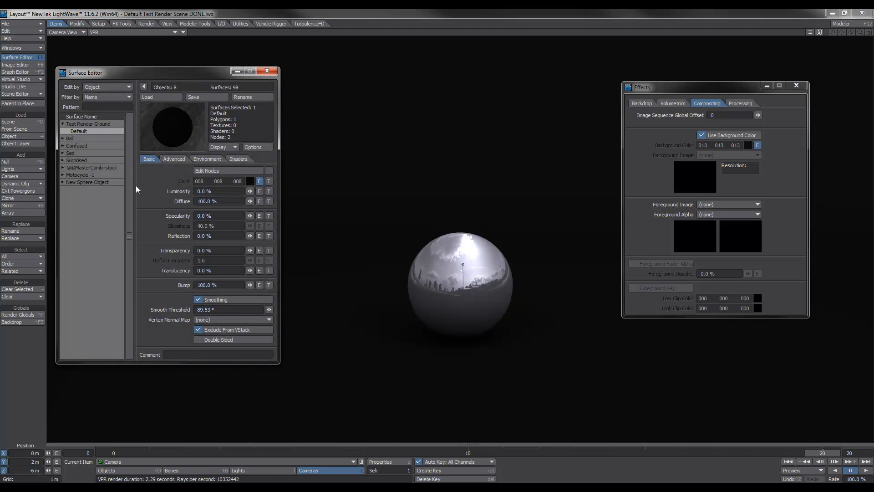
click(260, 181)
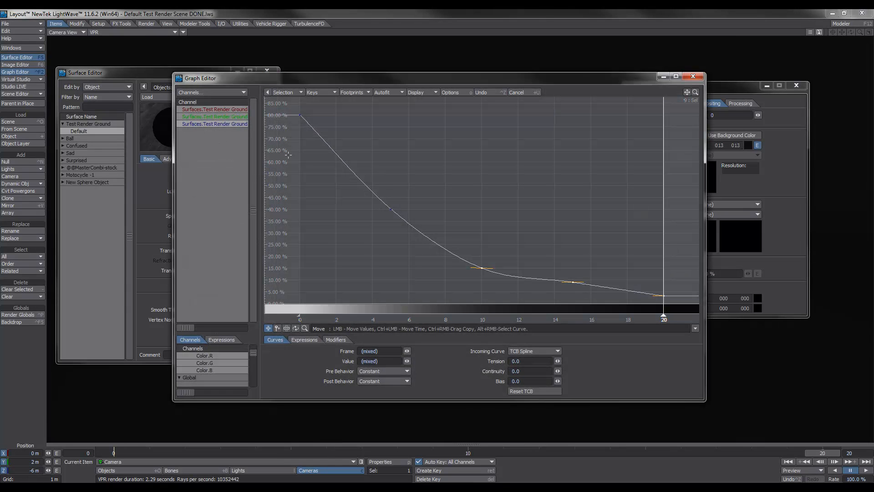
click(693, 76)
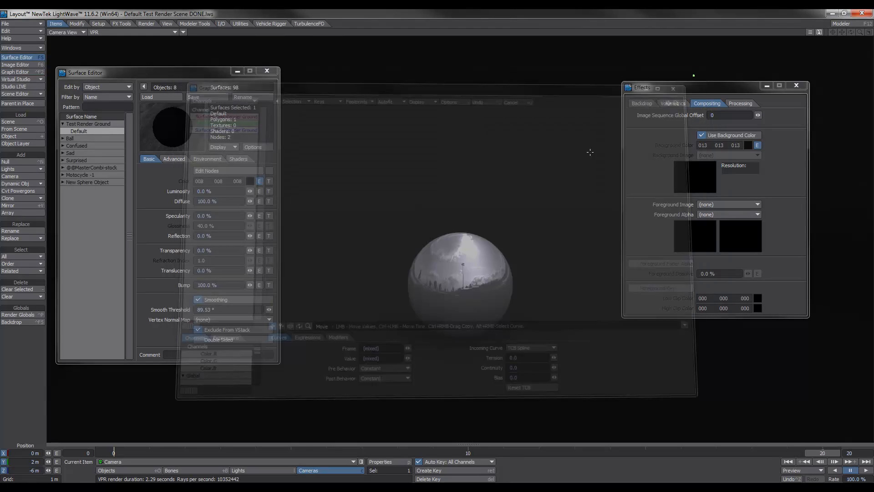
- Move the timeline to frame 10 and close the Surface Editor and Effects windows
click(469, 454)
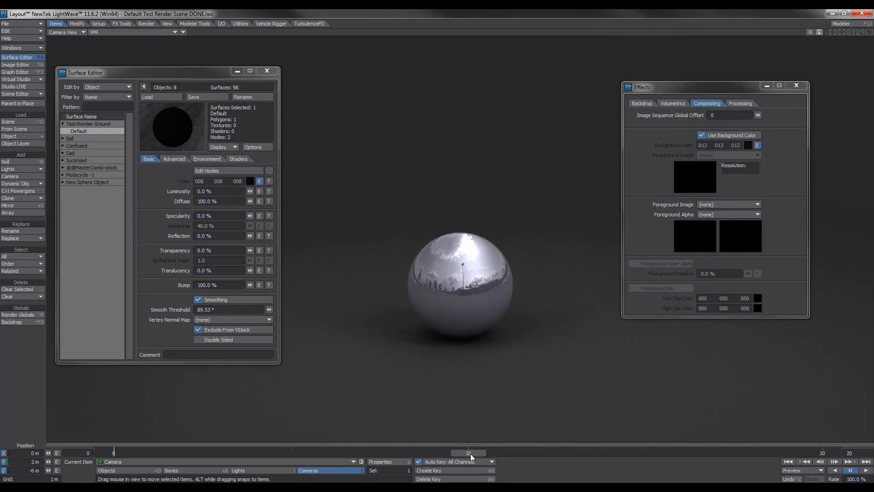
mouse_move(471, 457)
mouse_down()
mouse_move(362, 453)
mouse_move(468, 453)
mouse_up()
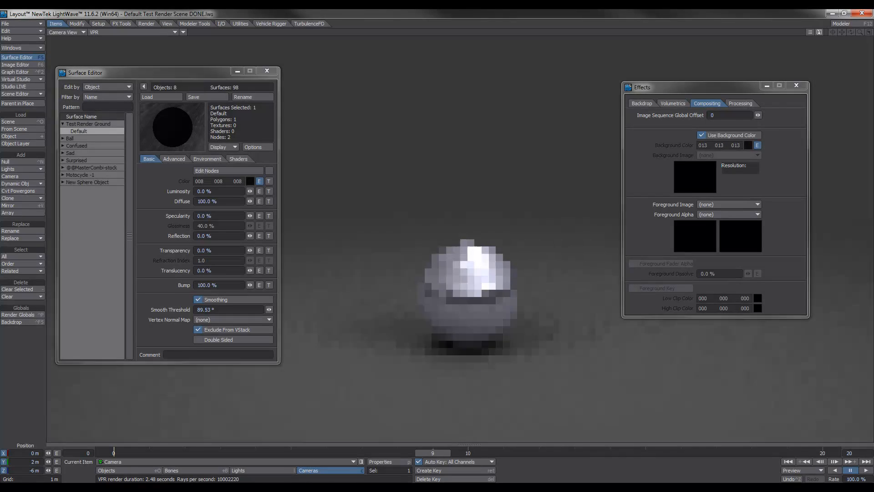
click(271, 73)
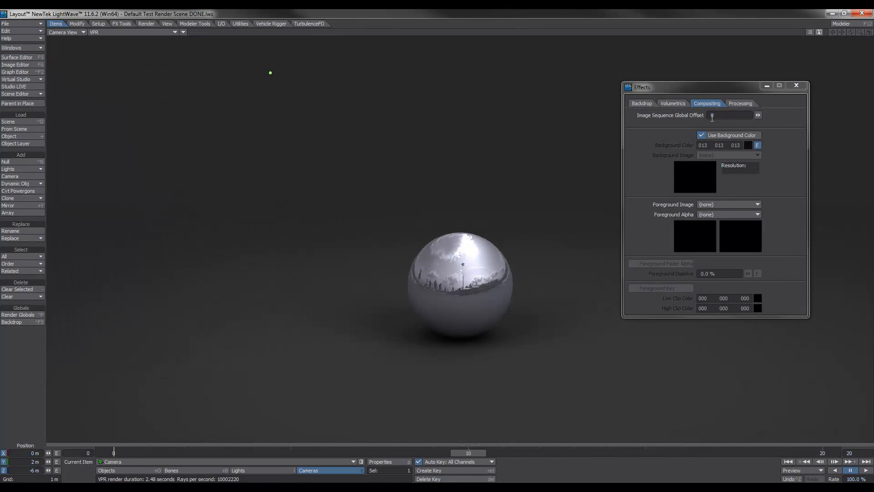
click(794, 86)
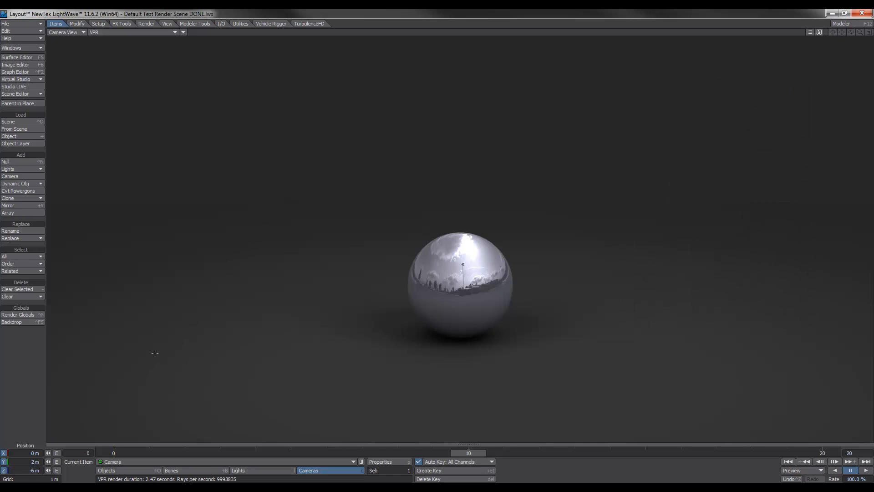
- Deactivate New Sphere Object in the Scene Editor and make Close the current camera
key(ctrl+F1)
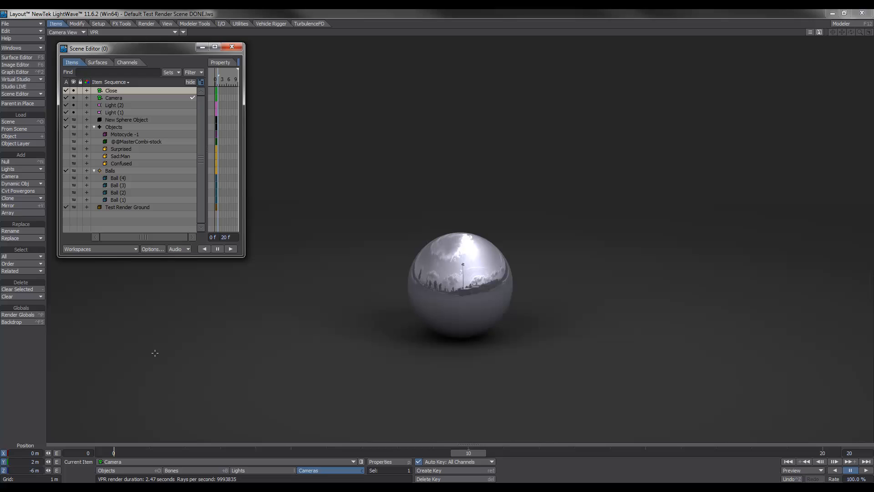
click(66, 119)
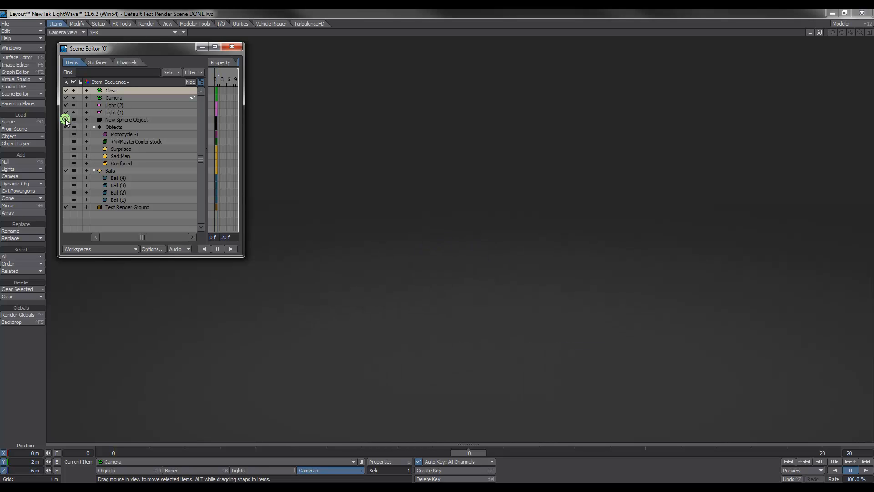
click(115, 93)
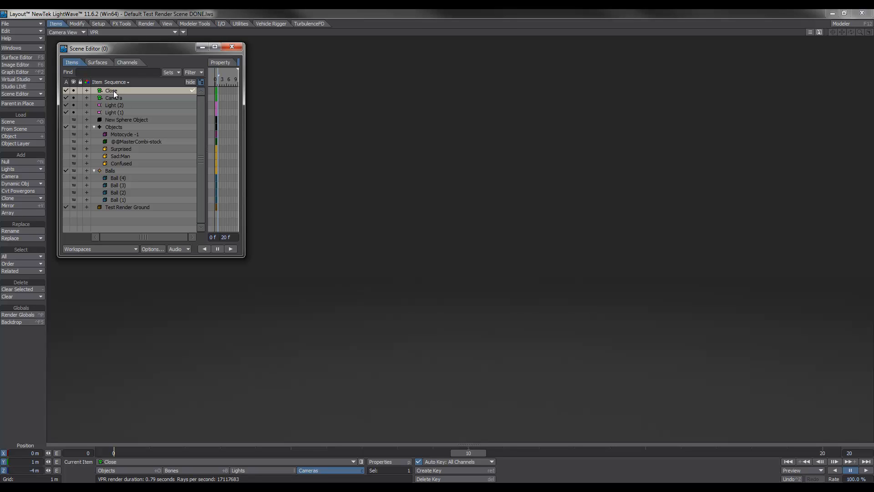
drag(66, 163, 67, 152)
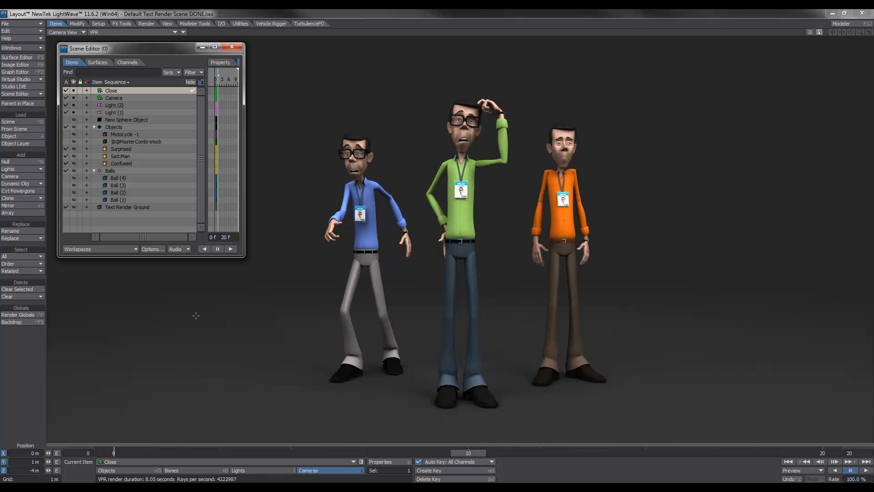
click(67, 141)
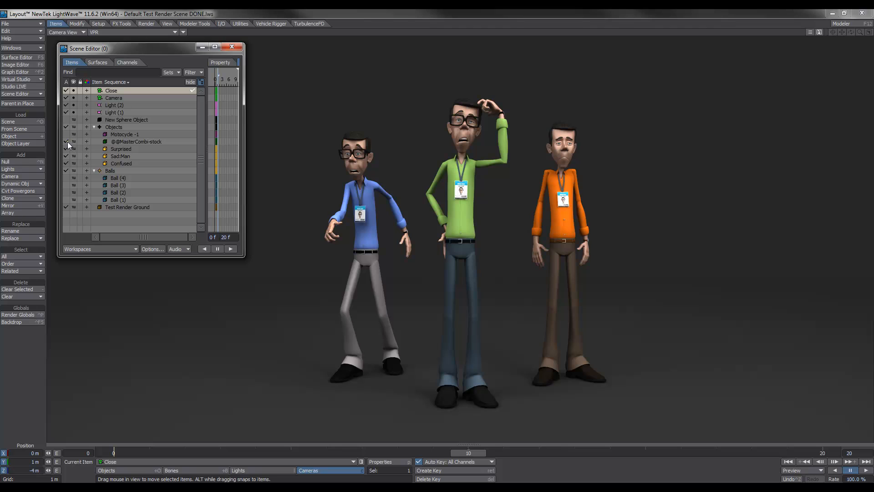
click(66, 134)
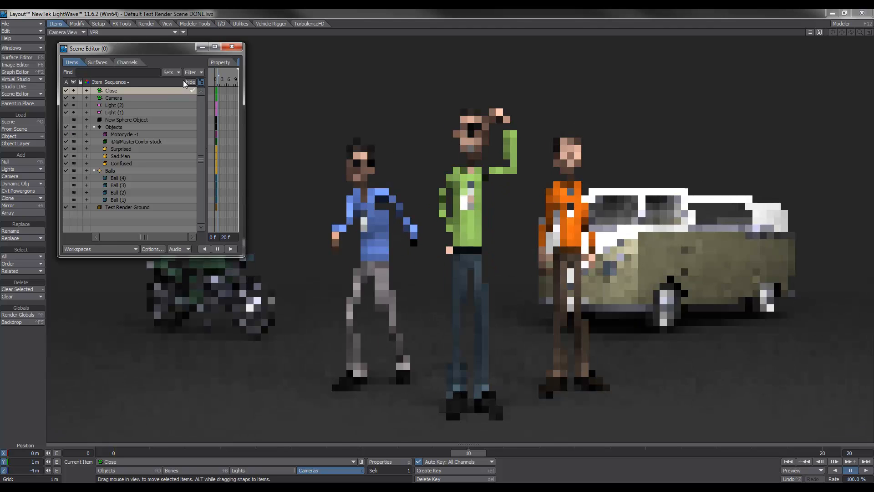
- Move the timeline to frame 0 and activate Ball (1), Ball (2), Ball (3) and Ball (4) in the Scene Editor
click(232, 47)
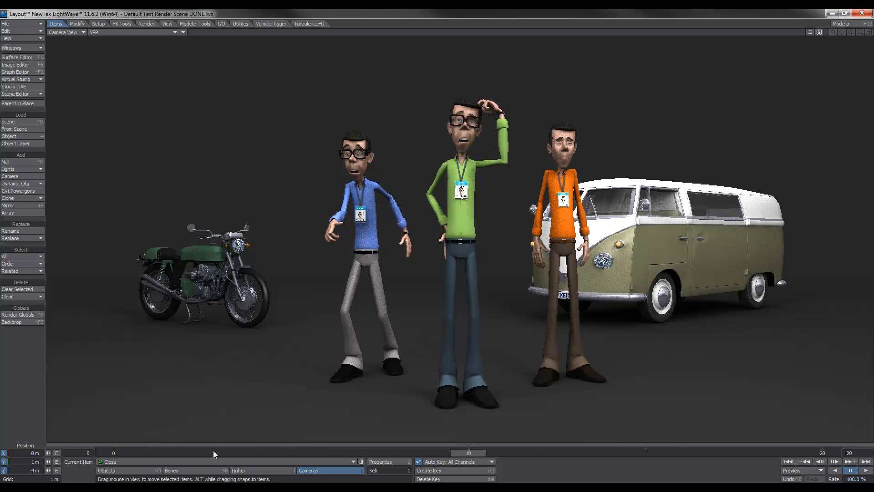
click(114, 451)
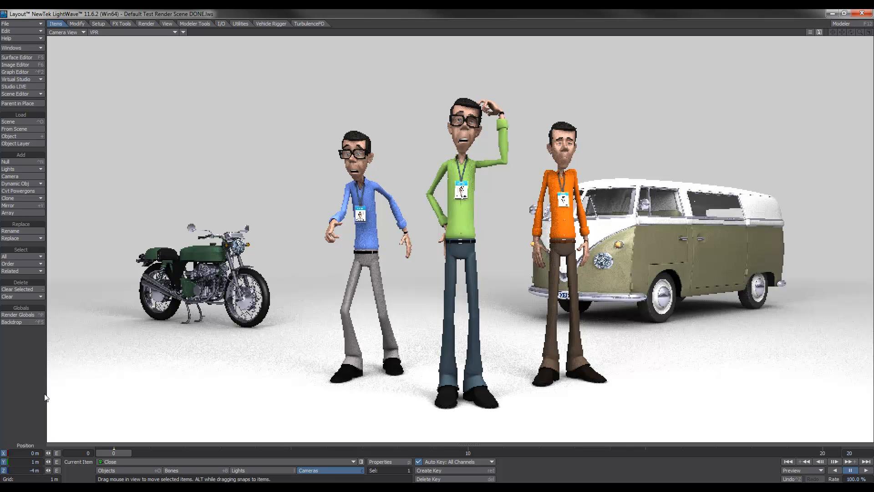
key(ctrl+F1)
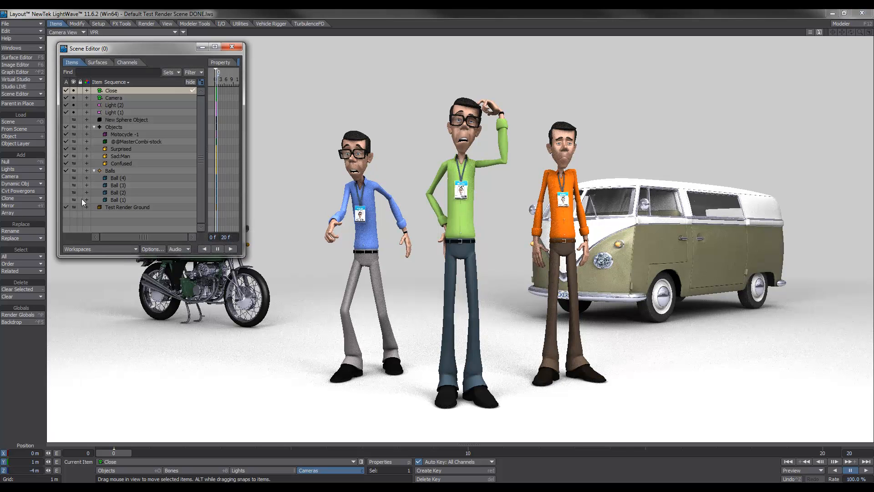
click(67, 178)
click(67, 185)
click(66, 192)
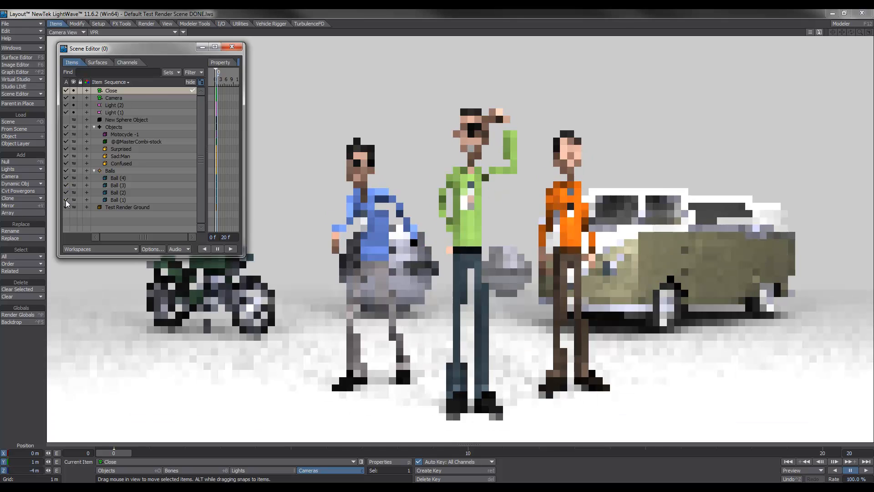
click(66, 199)
click(231, 47)
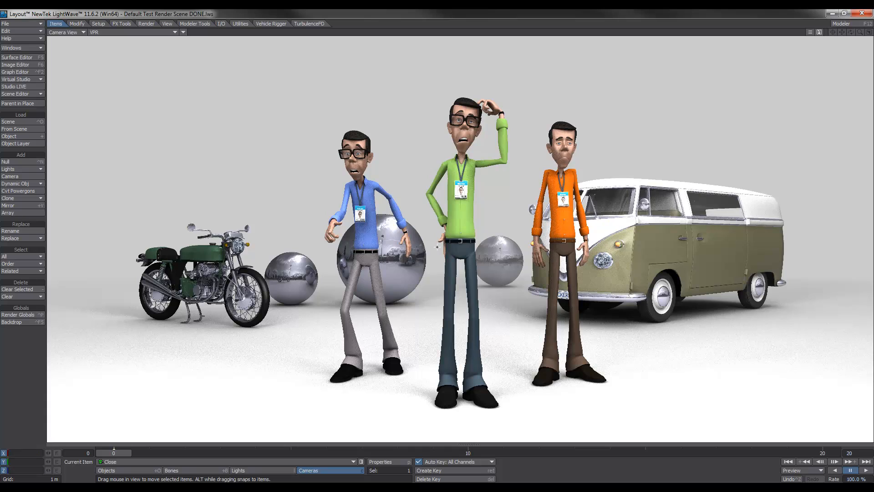
- Enable the limited region for the Close camera's view and switch the viewport to Front Face Wireframe
key(F9)
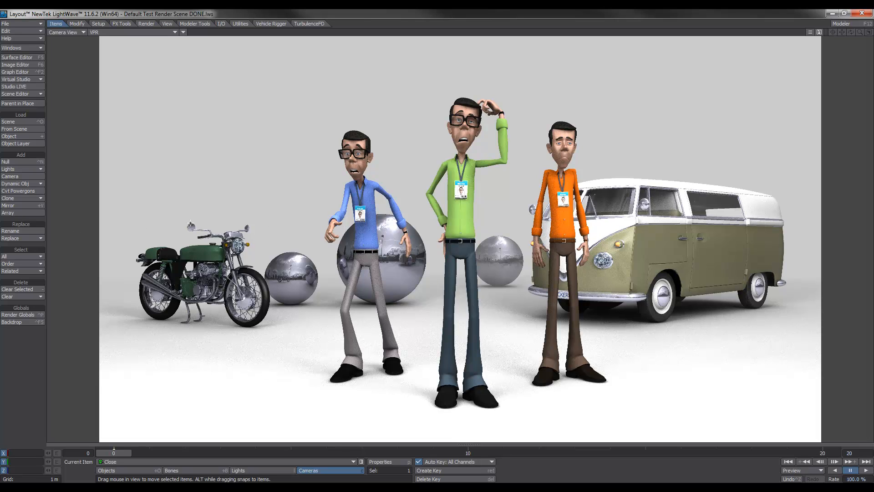
click(223, 221)
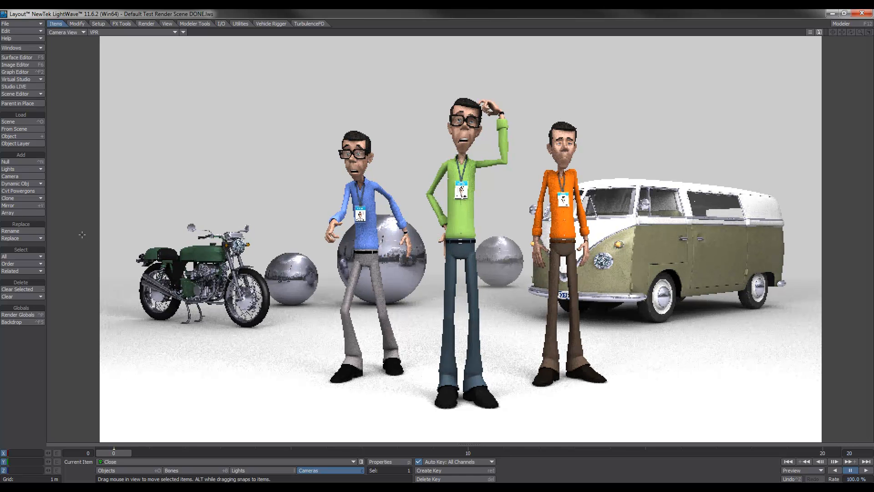
click(137, 32)
click(141, 43)
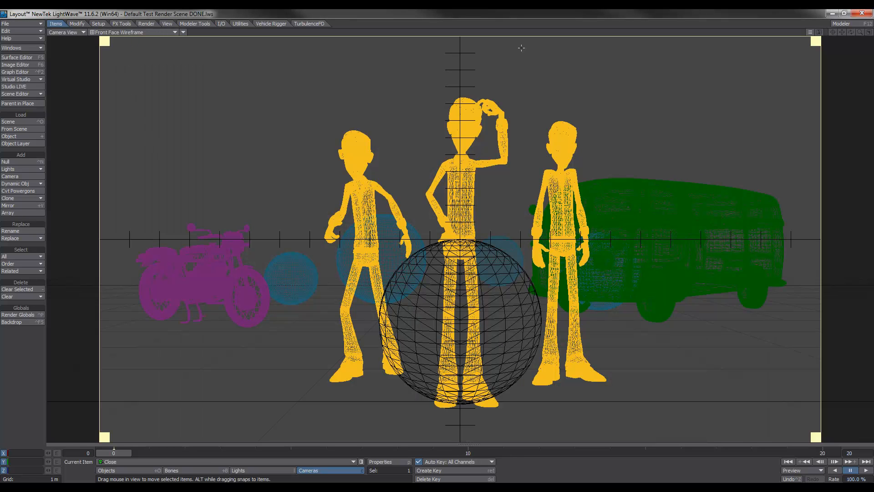
- Cycle the limited region modes until it is off and return the viewport to VPR
key(l)
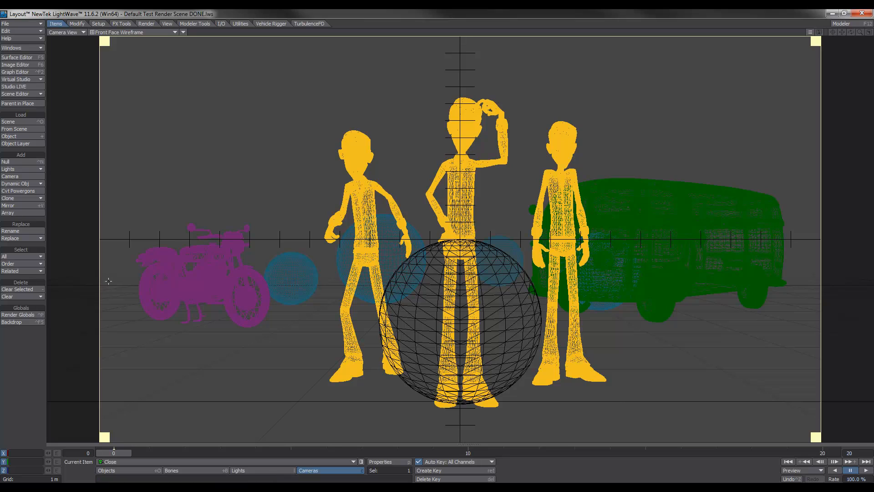
key(l)
key(l)
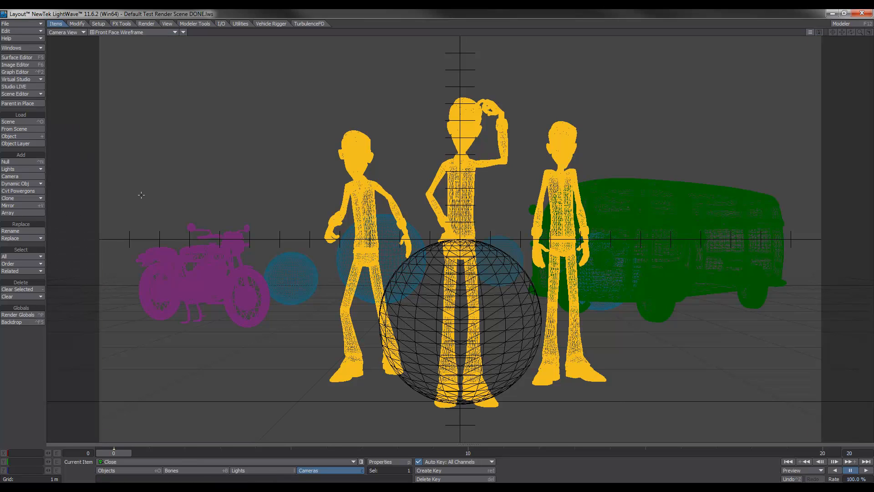
click(136, 33)
click(116, 66)
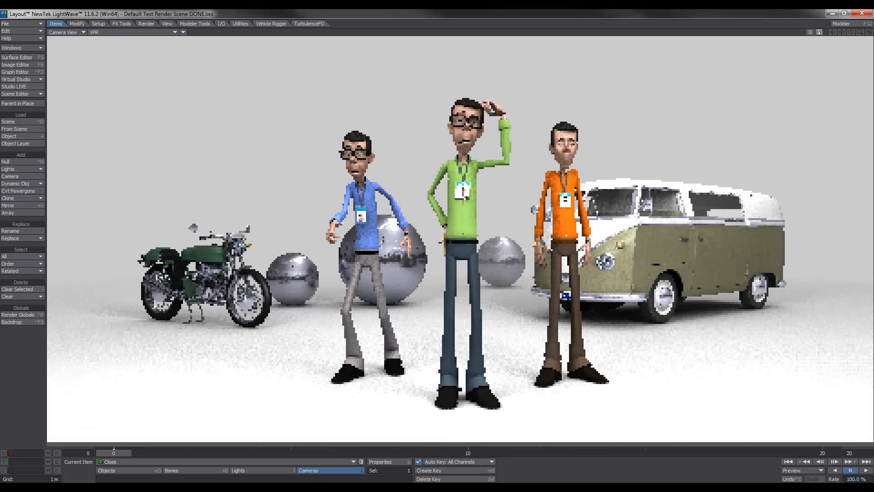
- Move the timeline to frame 10 and on to frame 20 to examine the ground's grey shades in VPR
click(471, 453)
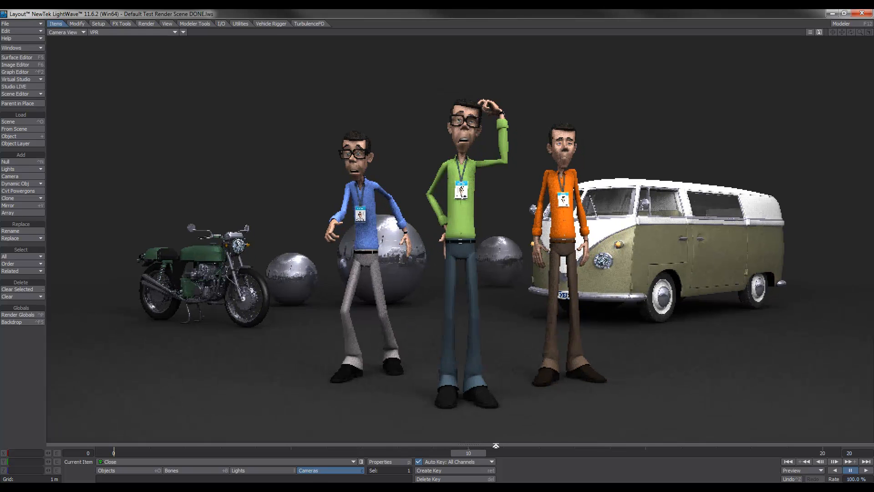
click(824, 451)
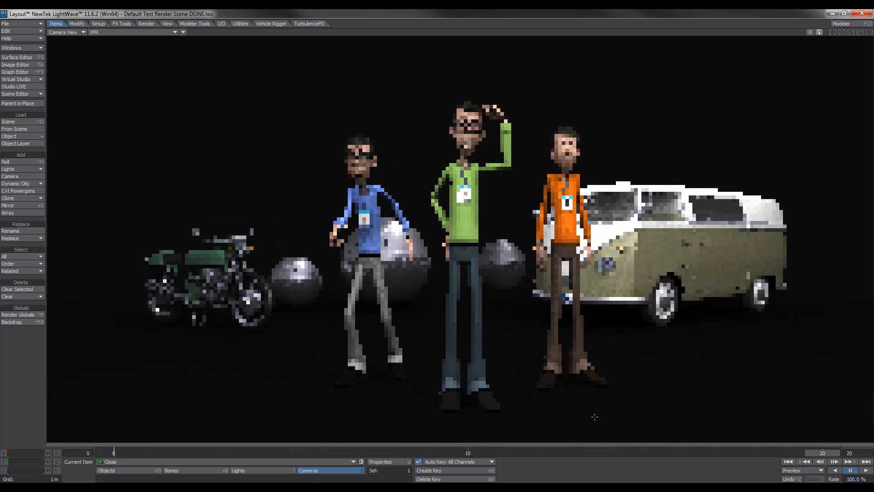